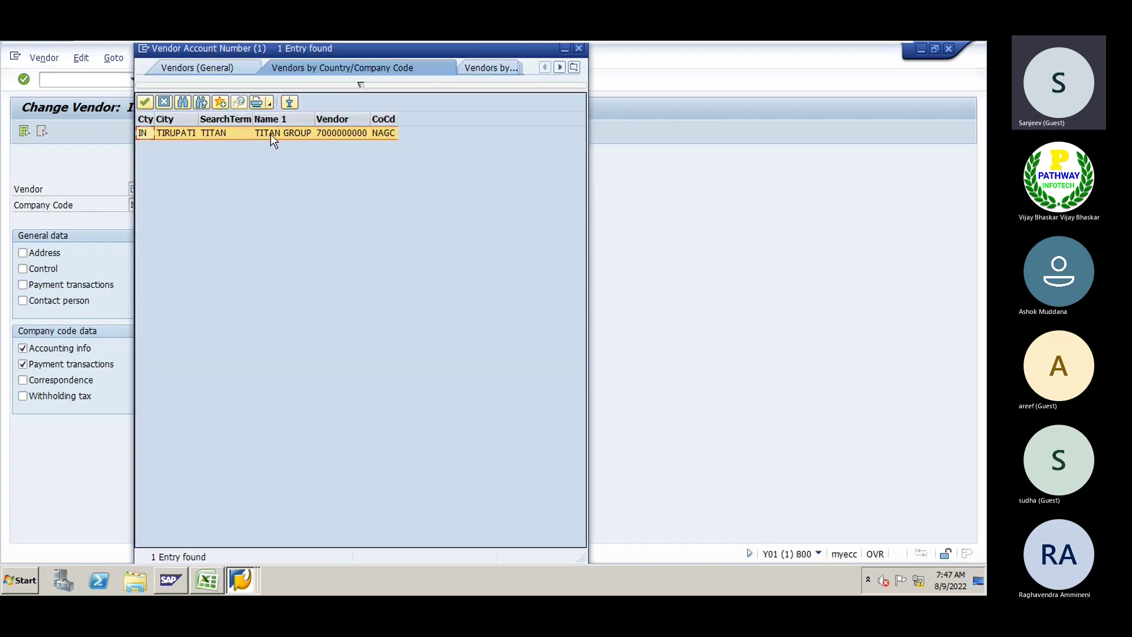
pyautogui.doubleClick(272, 134)
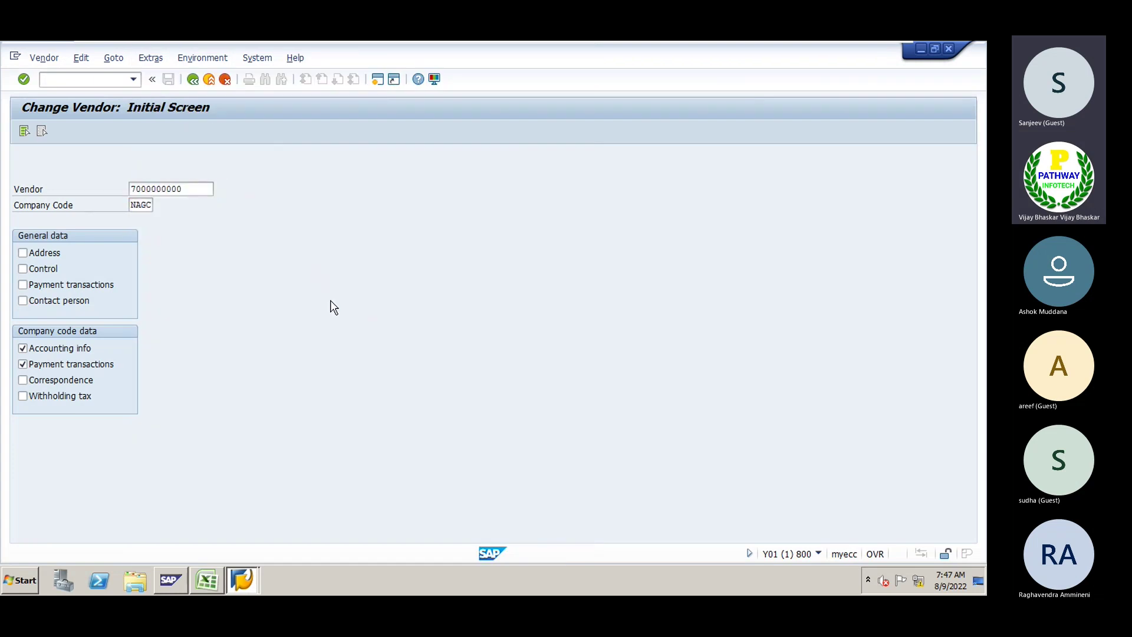
pyautogui.press('Return')
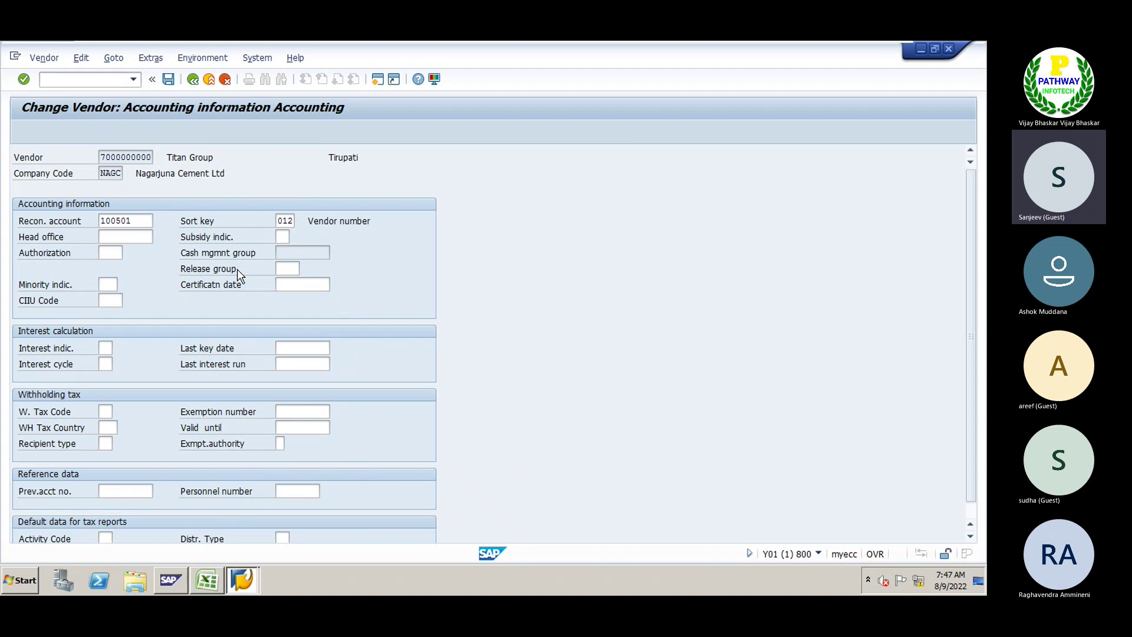
pyautogui.press('Return')
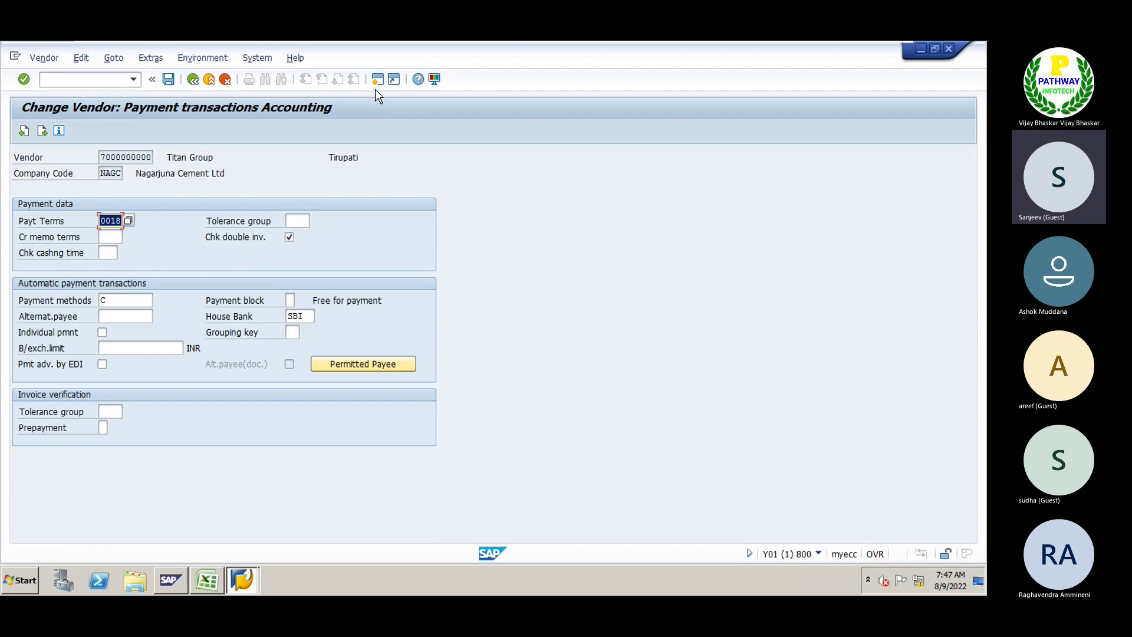
pyautogui.click(122, 221)
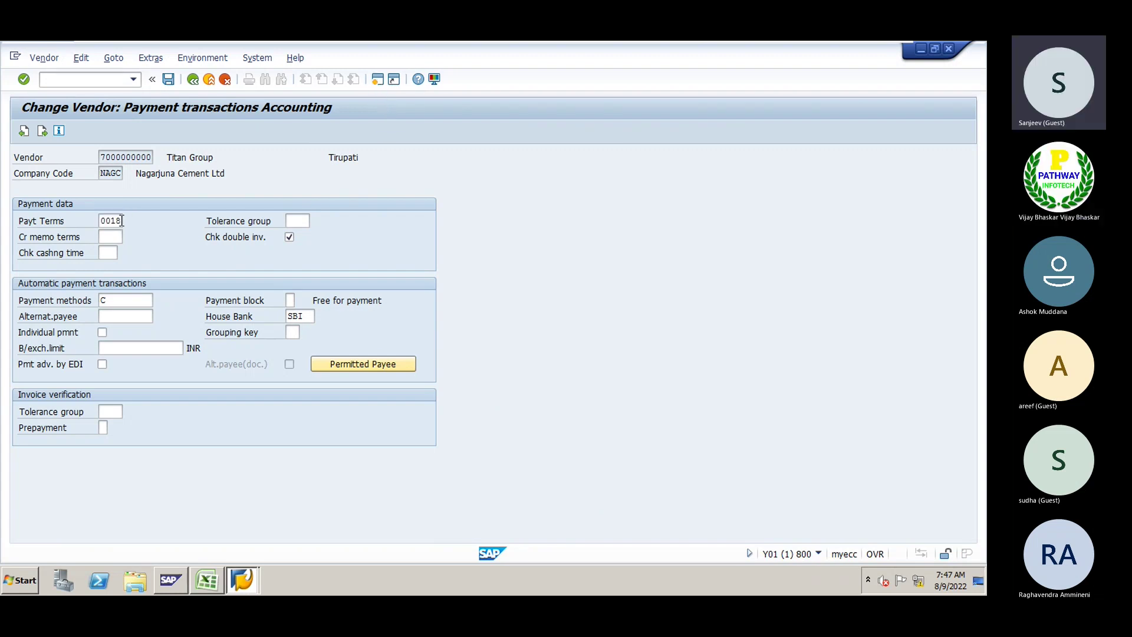
pyautogui.hotkey('alt', 'Tab')
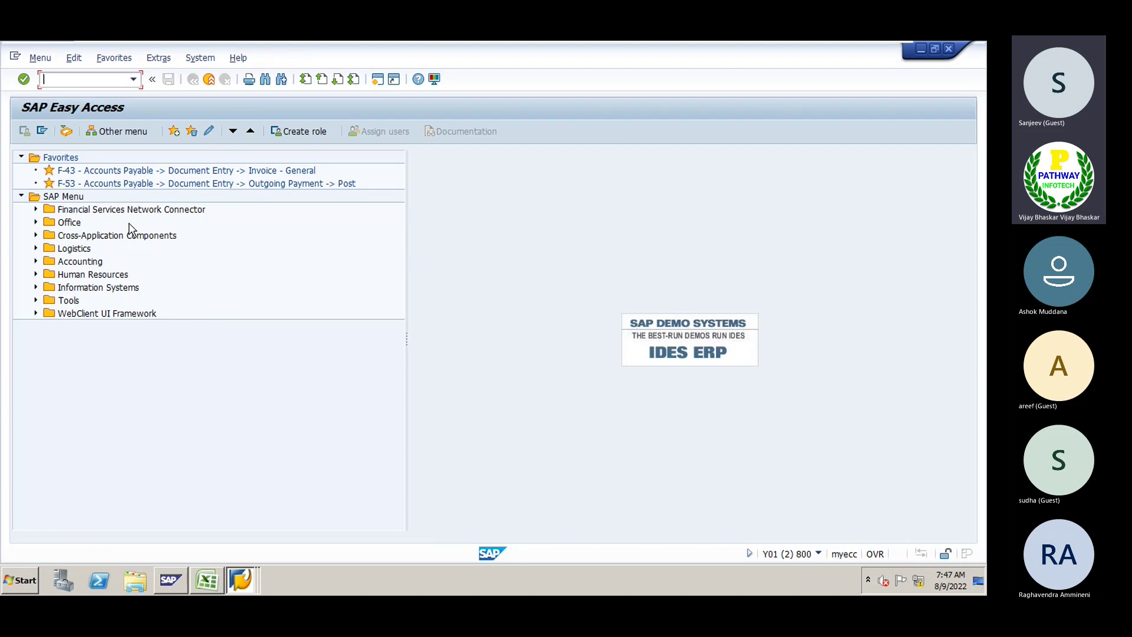
# Run OBB8 and open the details of payment term 0018
pyautogui.write('obb8')
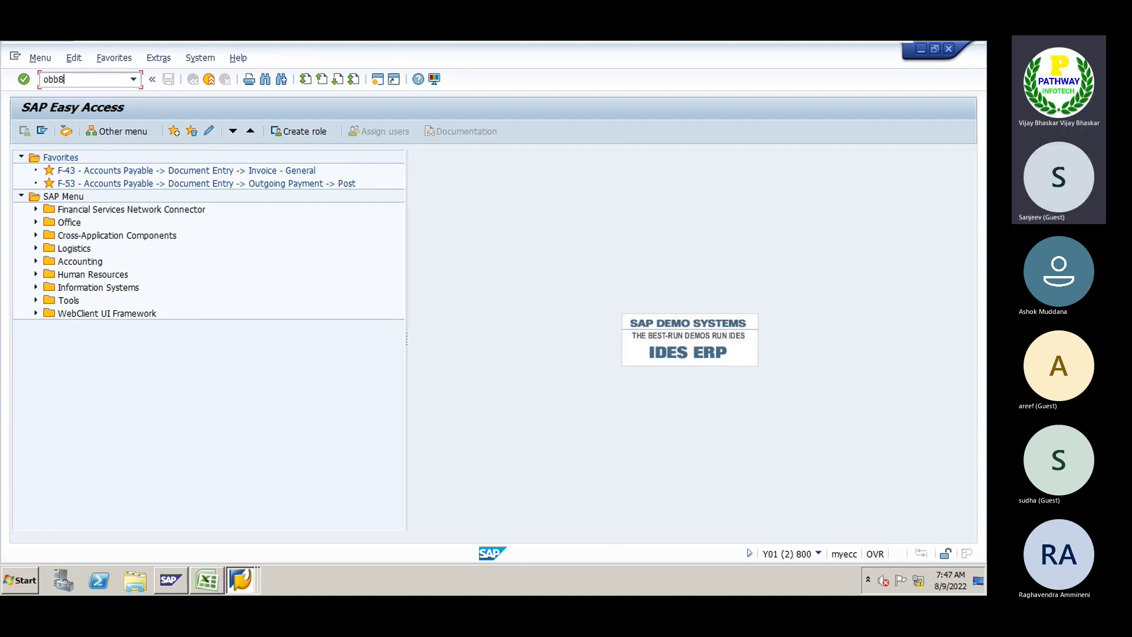
pyautogui.press('Return')
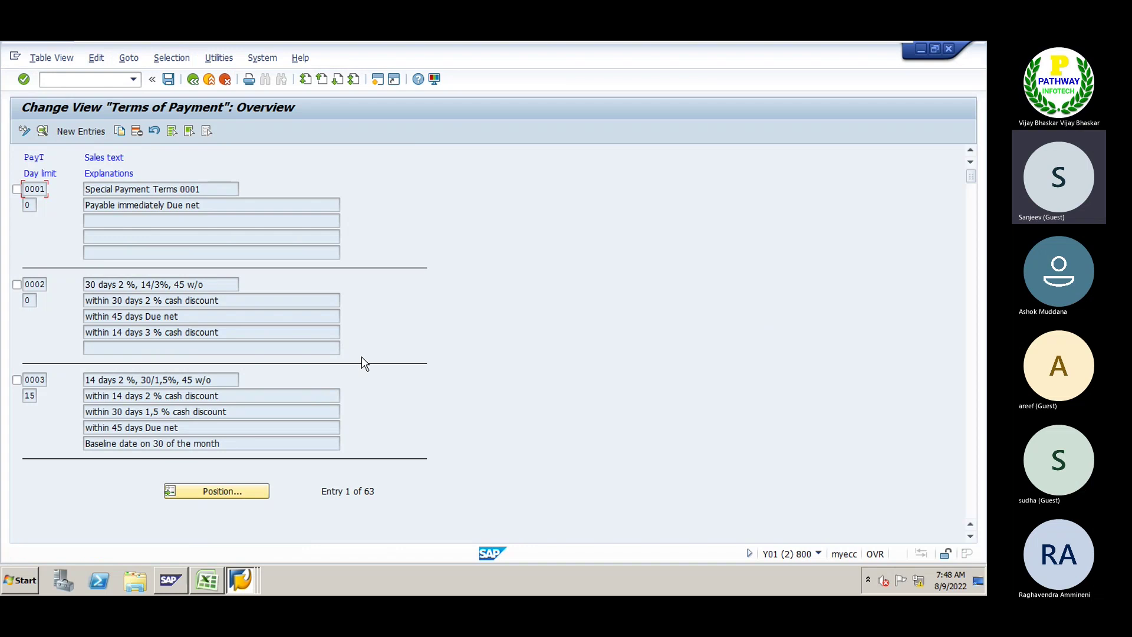
pyautogui.click(213, 491)
pyautogui.write('0018')
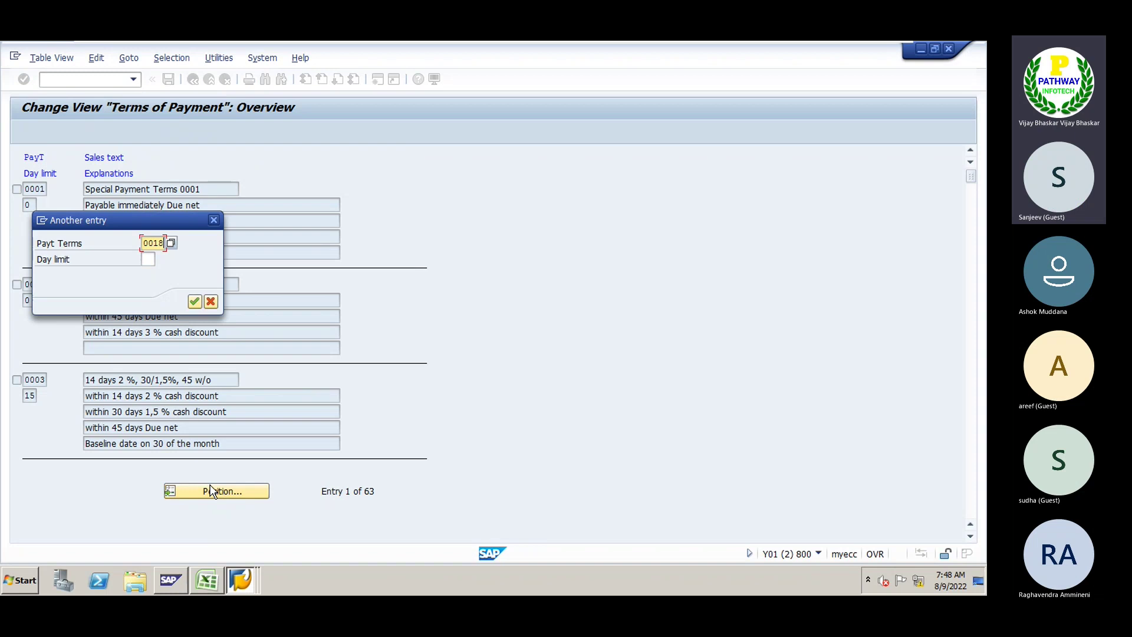
pyautogui.press('Return')
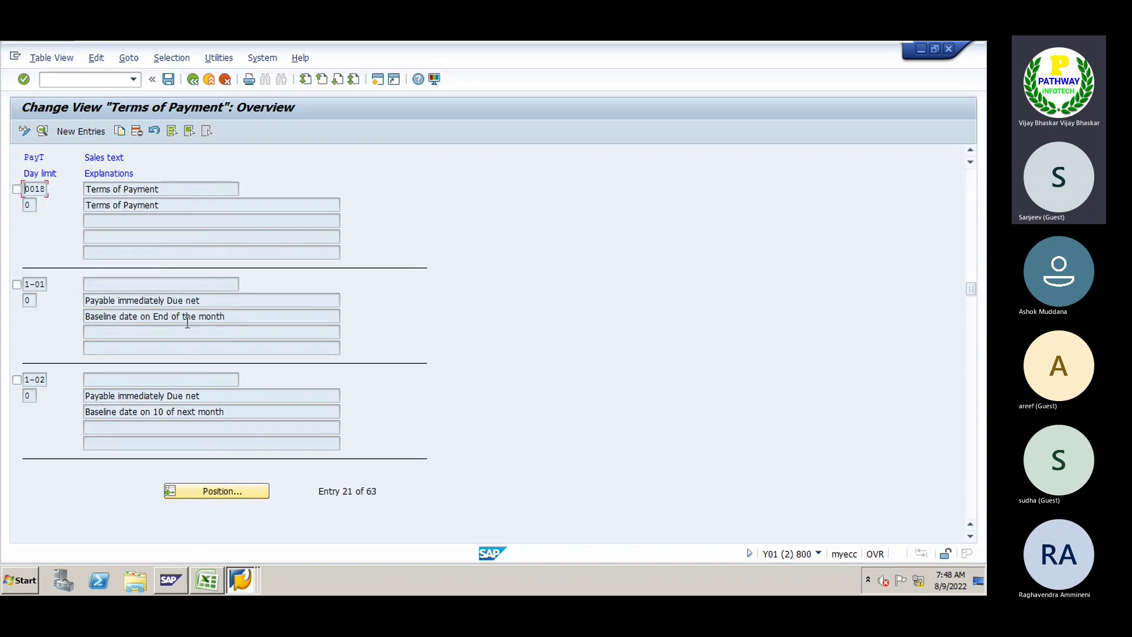
pyautogui.doubleClick(40, 190)
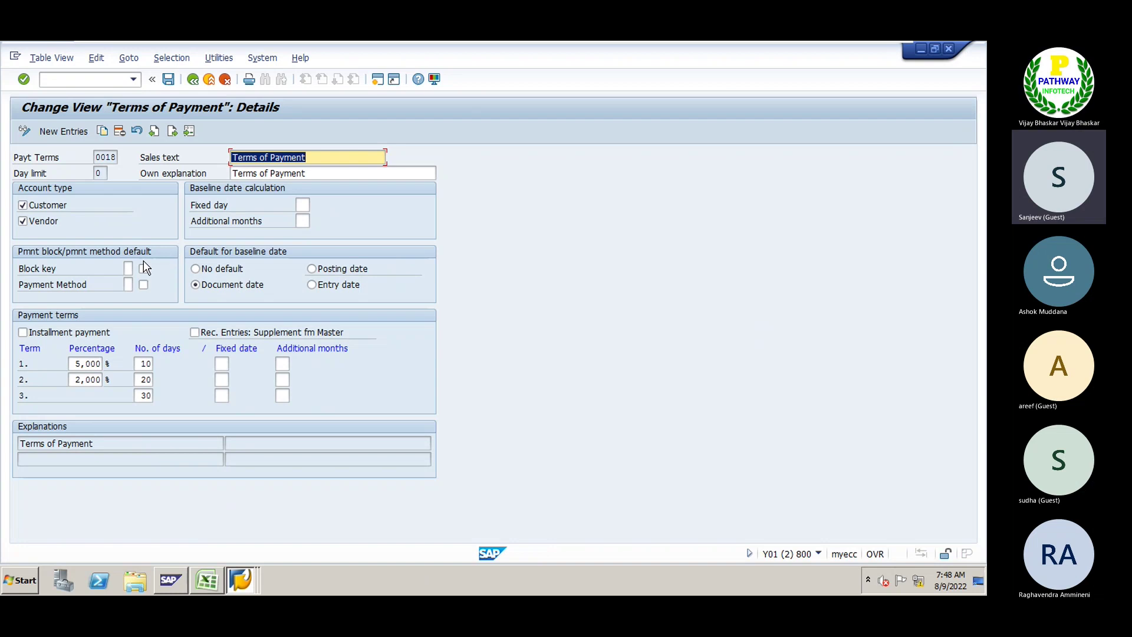
# Set the block key of payment term 0018 to A (blocked for payment)
pyautogui.click(129, 267)
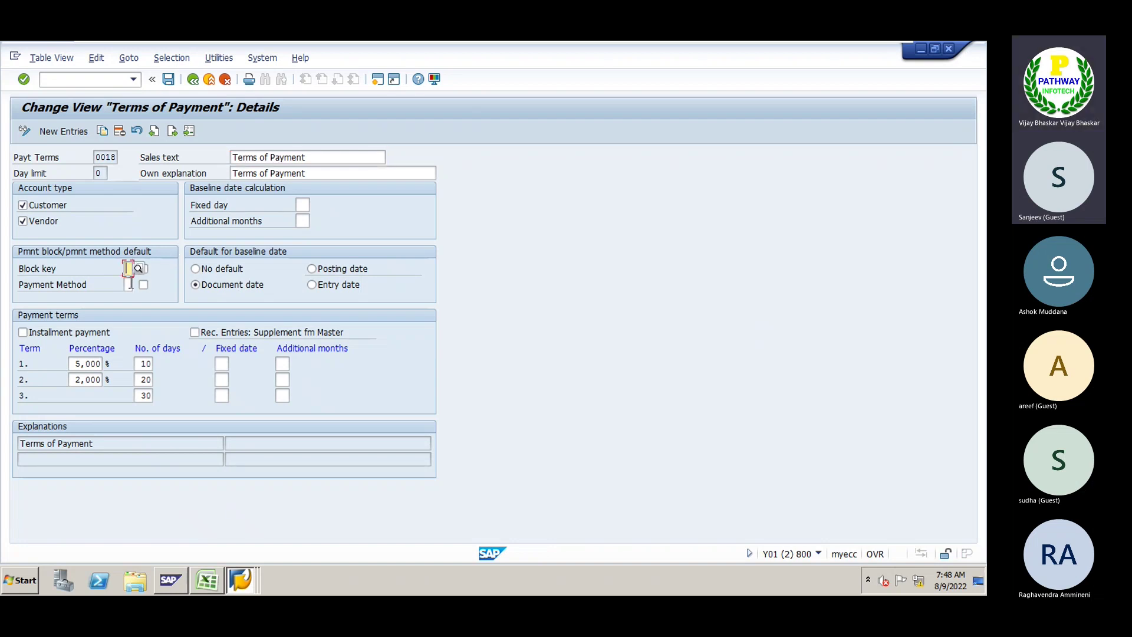
pyautogui.click(129, 284)
pyautogui.click(129, 268)
pyautogui.click(143, 270)
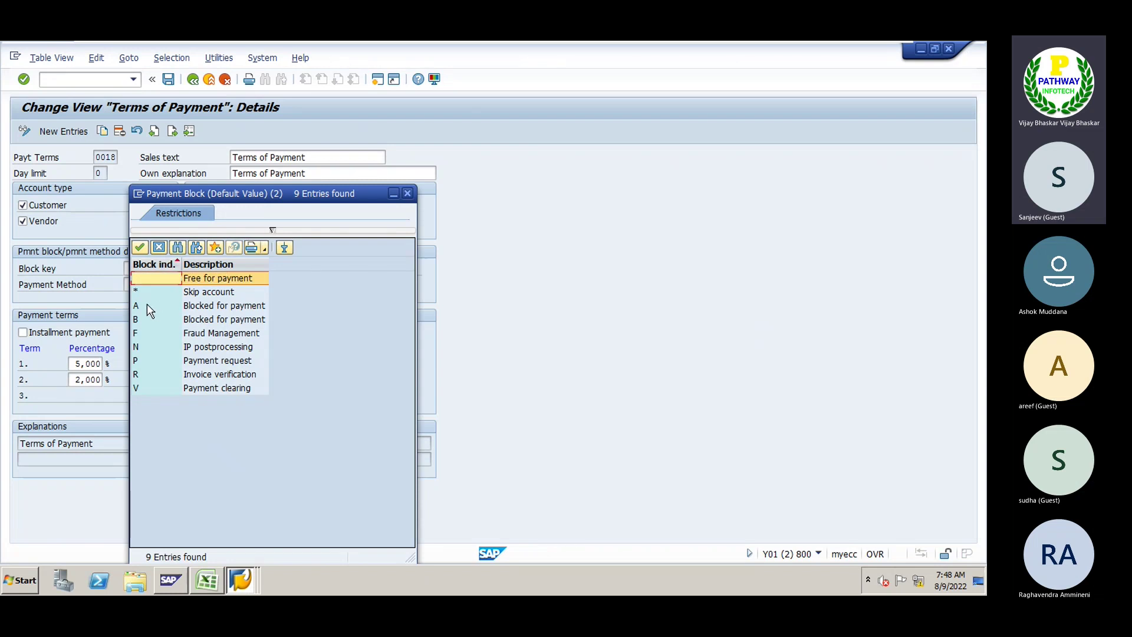
pyautogui.doubleClick(146, 304)
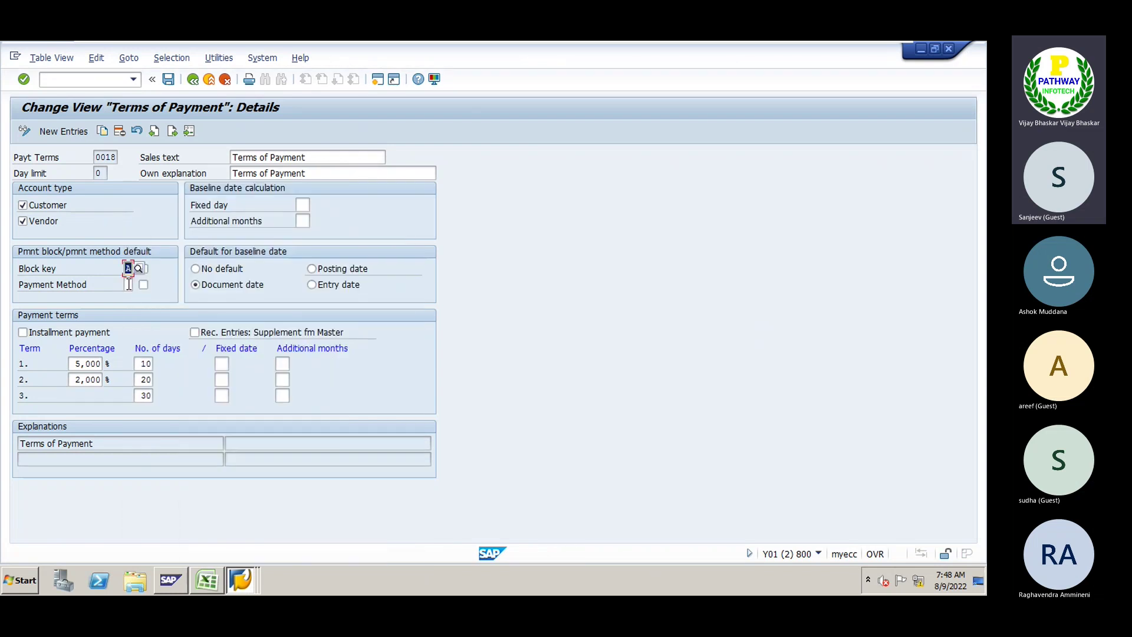
pyautogui.click(129, 284)
pyautogui.click(97, 156)
pyautogui.moveTo(96, 156); pyautogui.dragTo(118, 157)
pyautogui.click(128, 268)
# Save under the customizing request, enable payment-block transfer, and save again
pyautogui.click(167, 79)
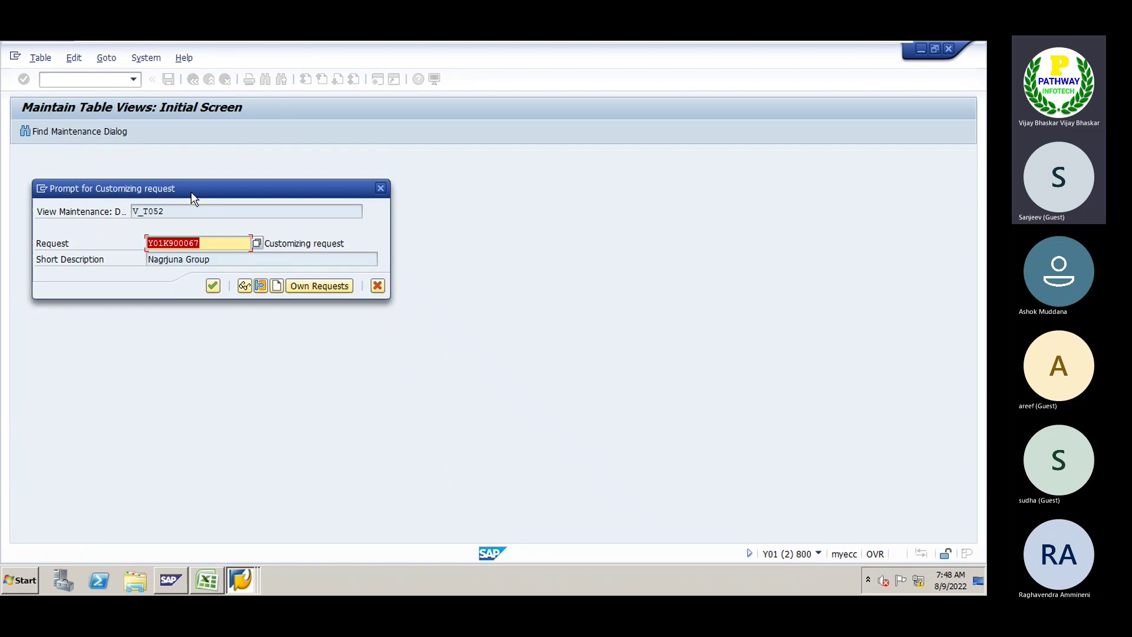
pyautogui.click(213, 287)
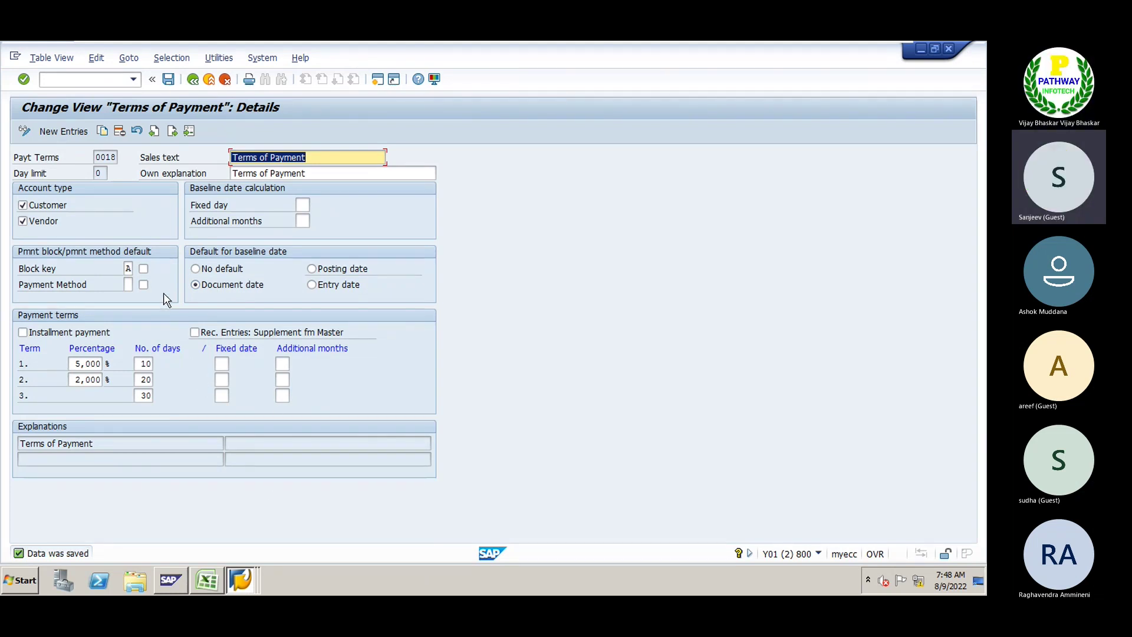
pyautogui.click(144, 269)
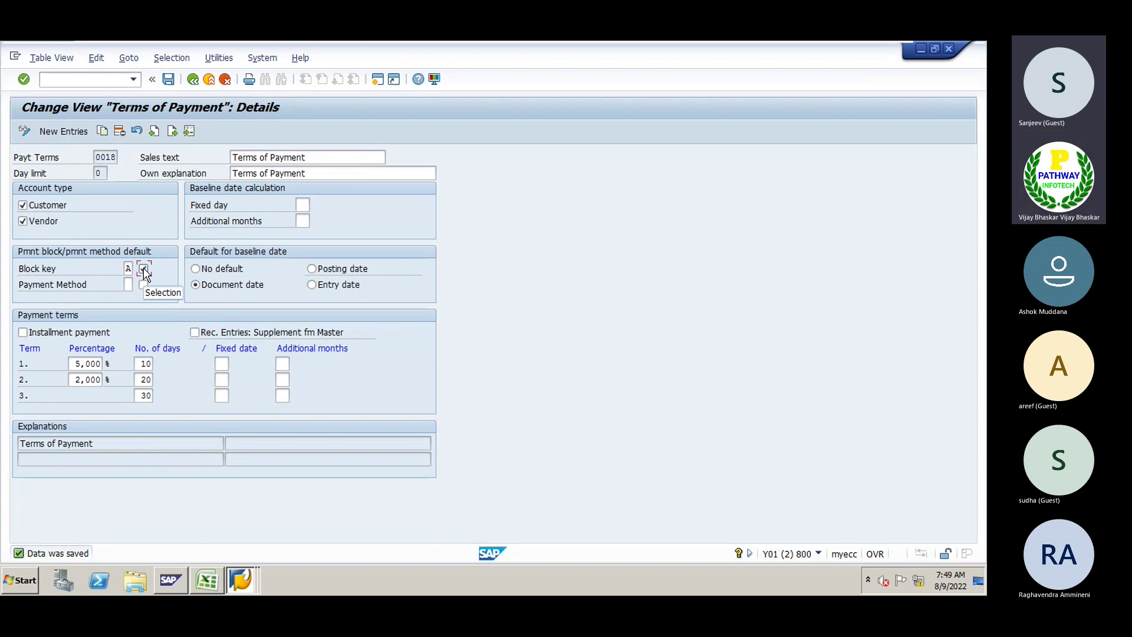
pyautogui.press('F1')
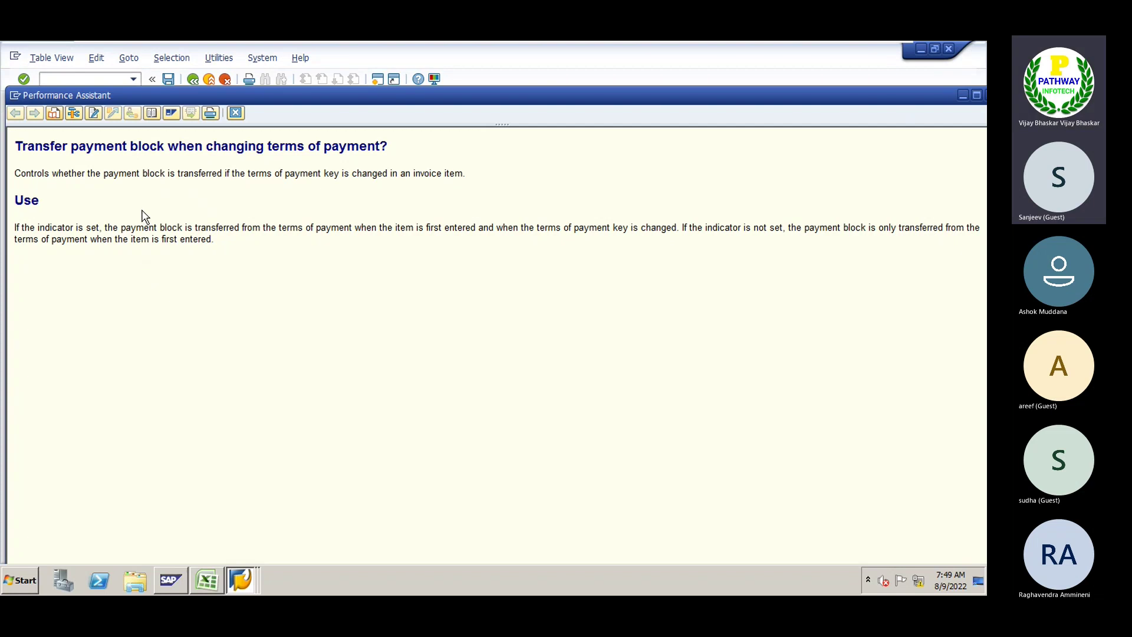
pyautogui.click(236, 112)
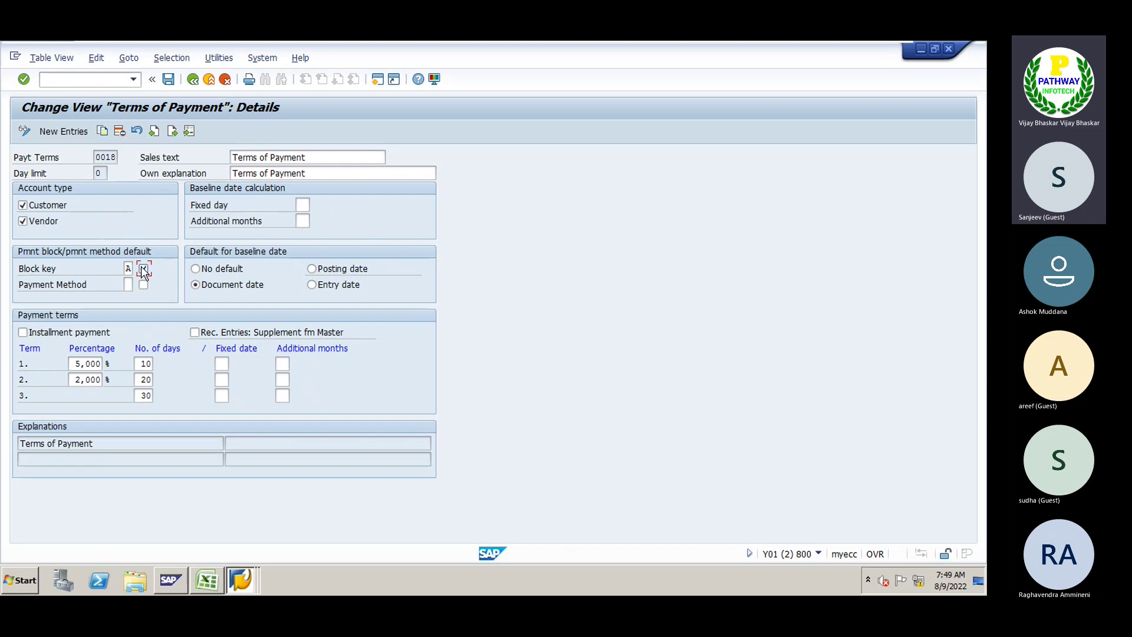
pyautogui.hotkey('ctrl', 's')
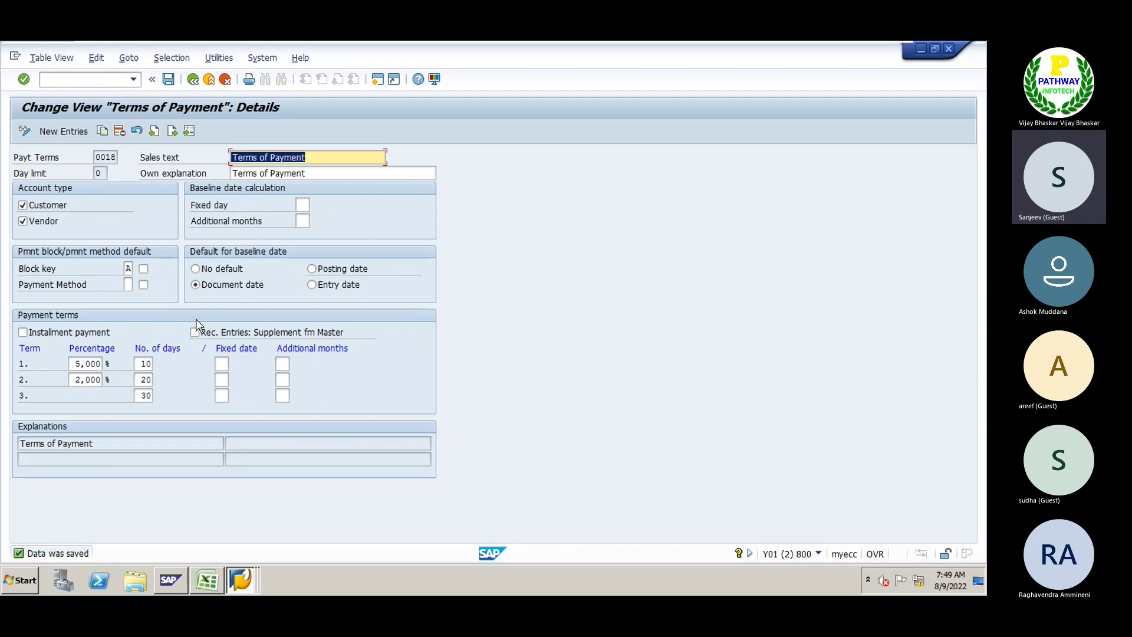
pyautogui.hotkey('alt', 'Tab')
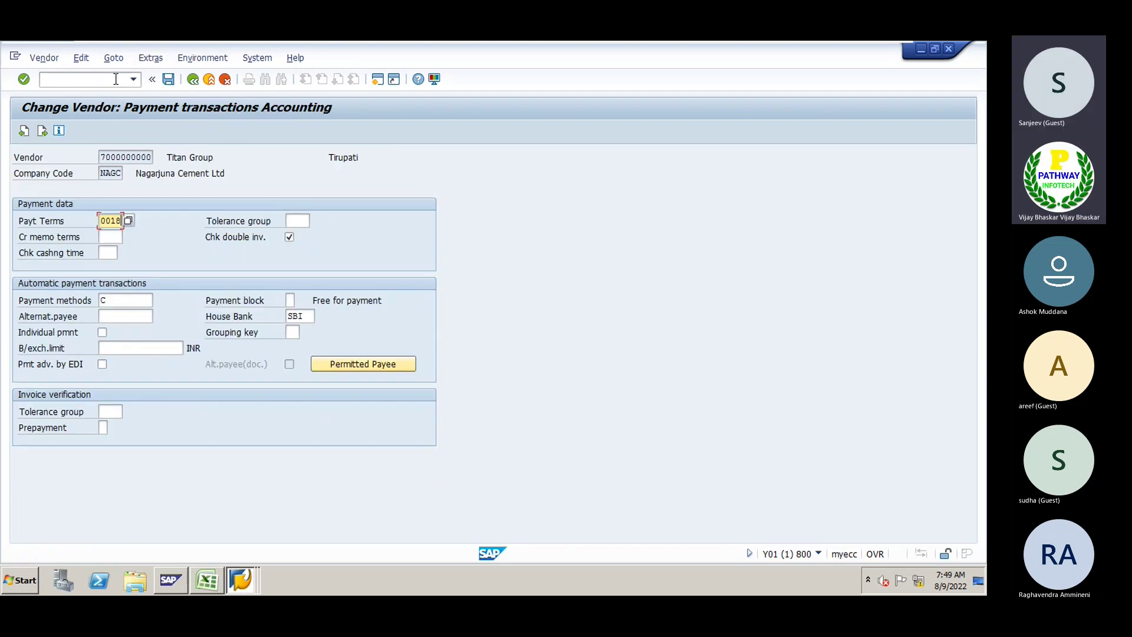
# In a new session, start F-43 with document date 09082022
pyautogui.click(378, 80)
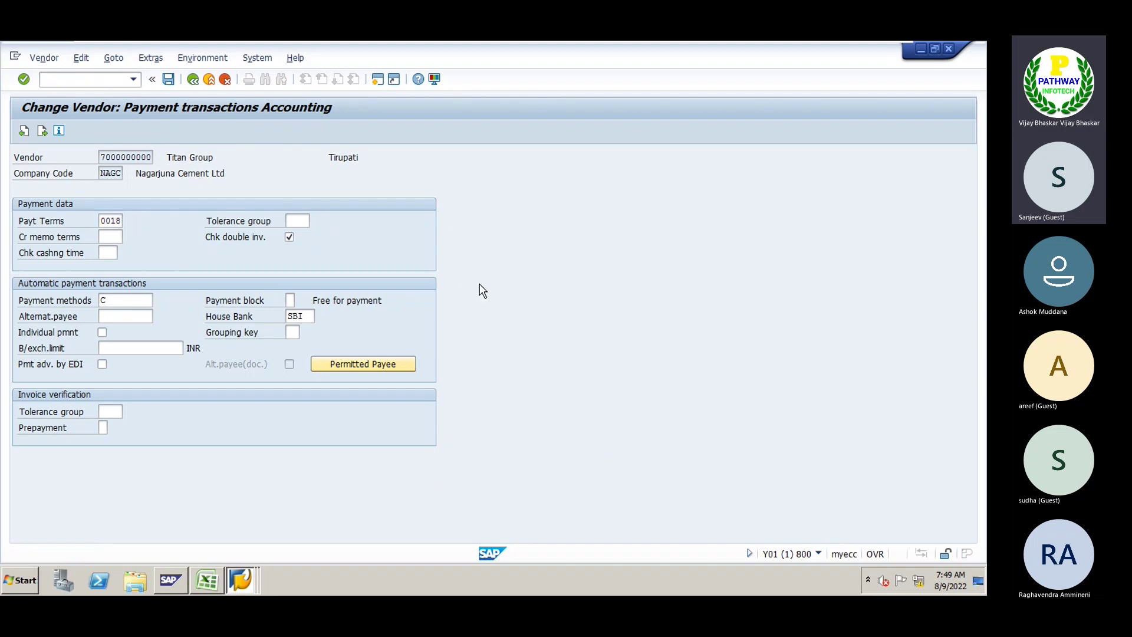
pyautogui.write('f-4')
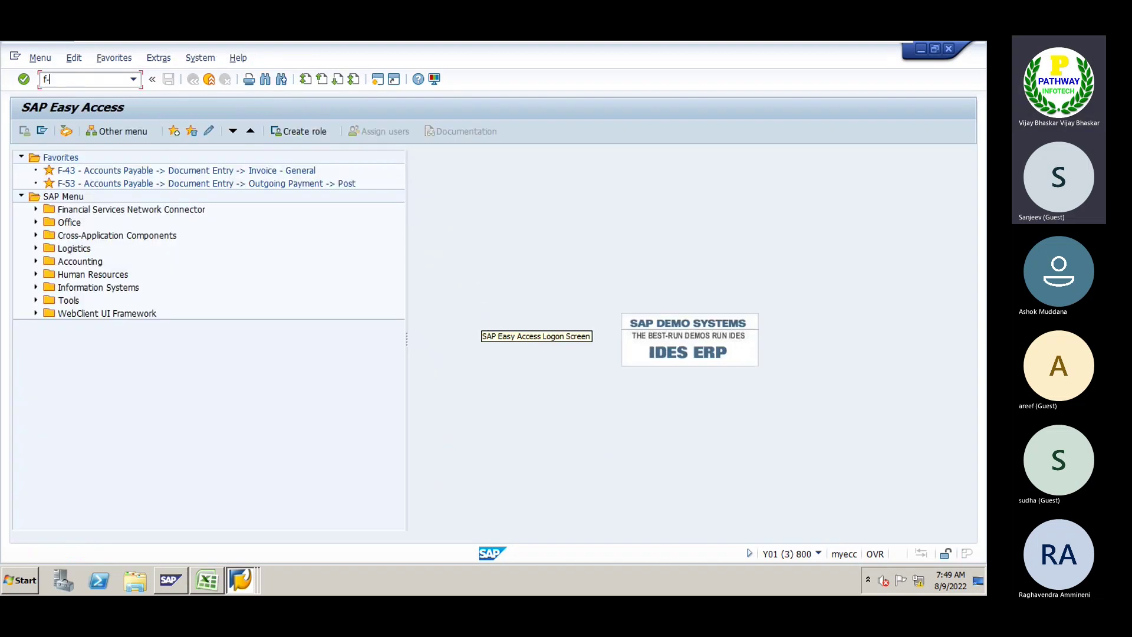
pyautogui.press('BackSpace')
pyautogui.press('Return')
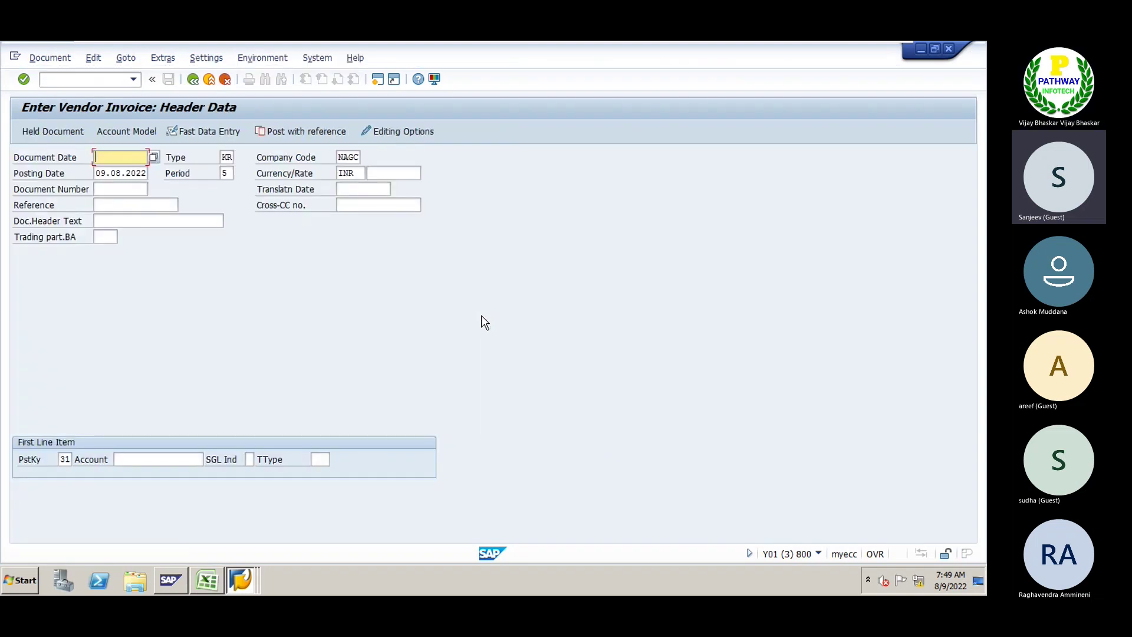
pyautogui.write('09082022')
pyautogui.press('Tab')
pyautogui.press('Tab')
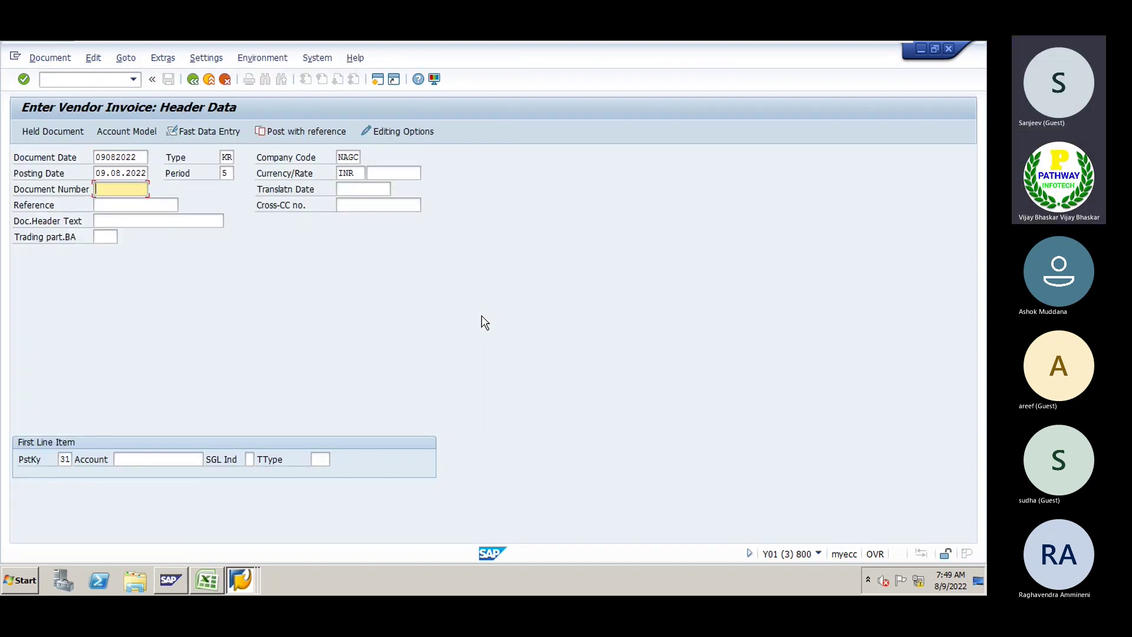
pyautogui.hotkey('shift', 'Tab')
pyautogui.hotkey('shift', 'Tab')
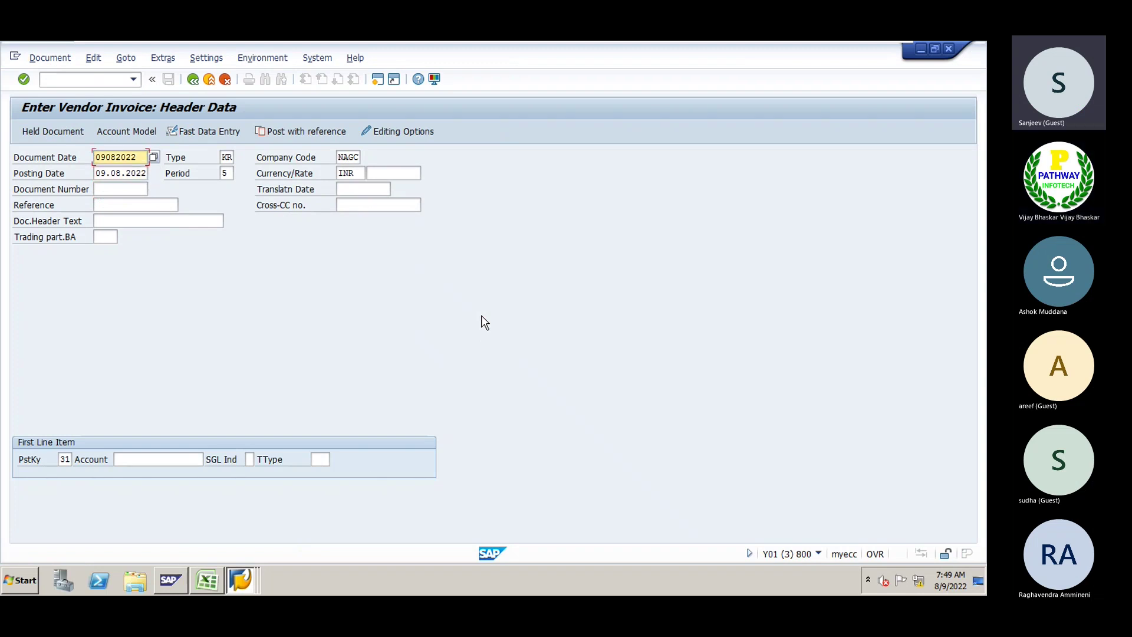
pyautogui.press('Tab')
pyautogui.press('Tab')
pyautogui.press('Tab')
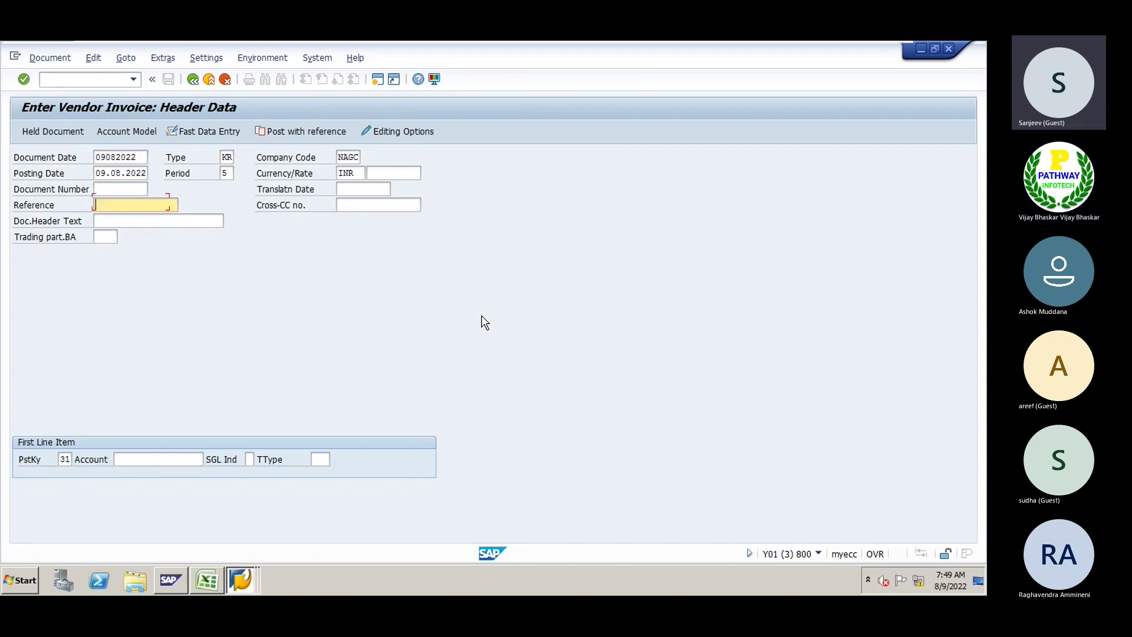
pyautogui.press('Tab')
pyautogui.press('Tab')
pyautogui.press('Tab')
pyautogui.press('Tab')
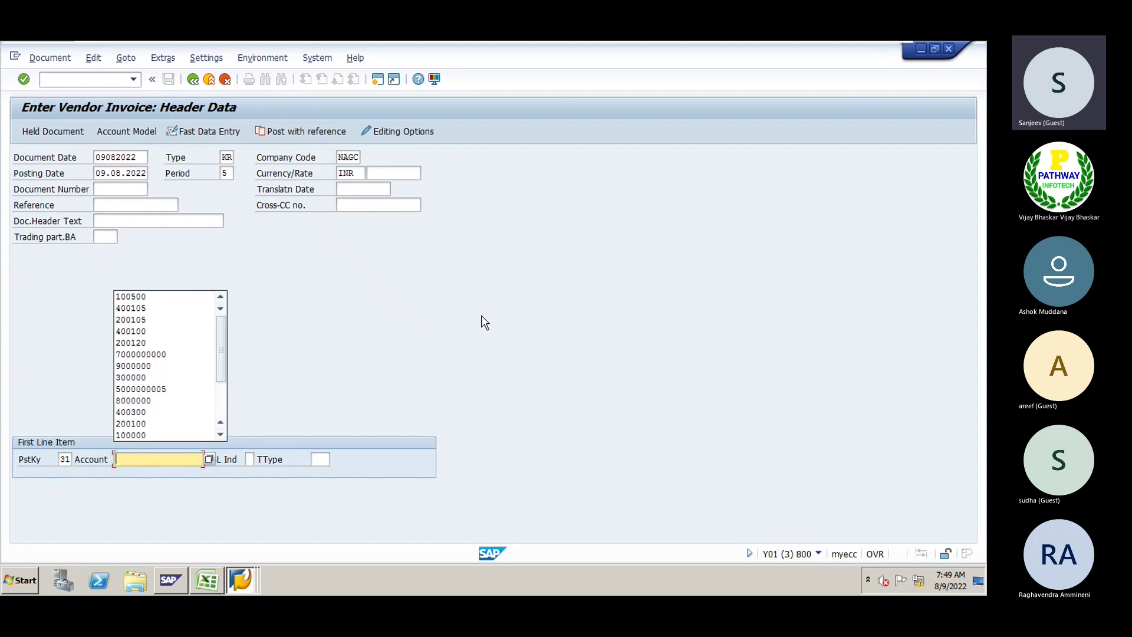
pyautogui.hotkey('alt', 'Tab')
pyautogui.hotkey('alt', 'Tab')
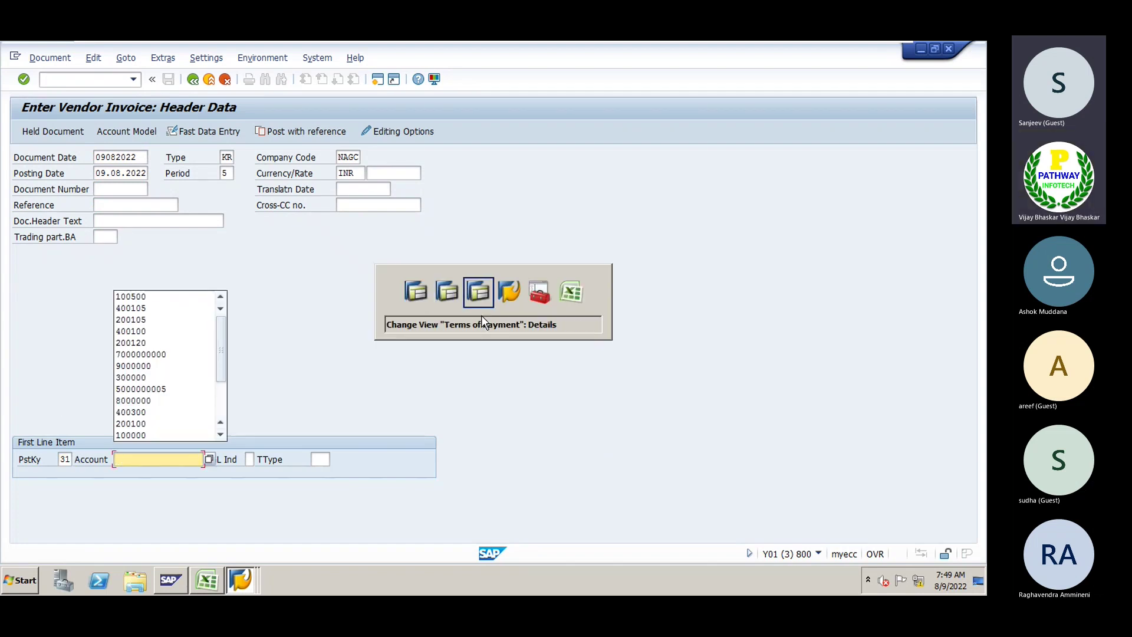
pyautogui.hotkey('alt', 'Tab')
pyautogui.hotkey('alt', 'Tab')
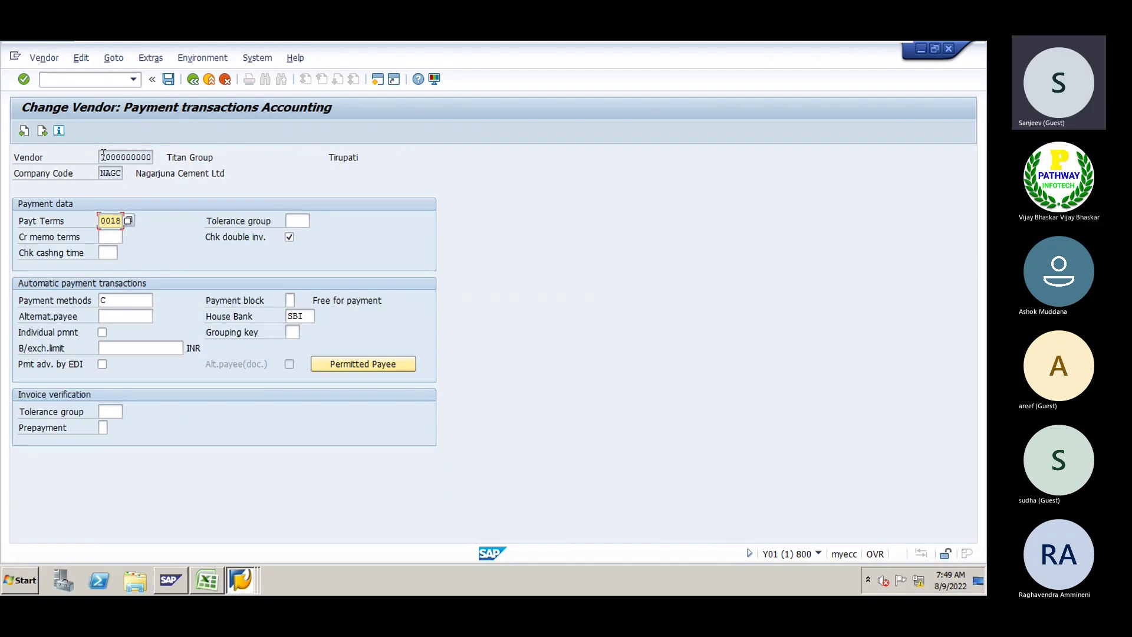
pyautogui.doubleClick(147, 157)
pyautogui.hotkey('ctrl', 'c')
pyautogui.click(175, 154)
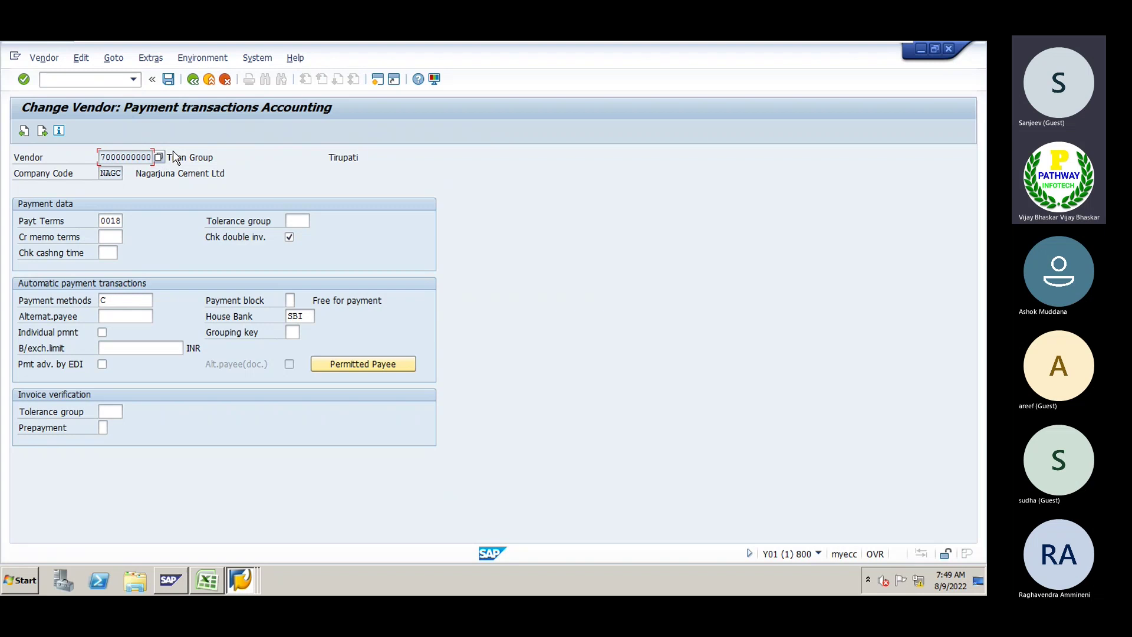
pyautogui.hotkey('alt', 'Tab')
pyautogui.hotkey('alt', 'Tab')
pyautogui.hotkey('ctrl', 'v')
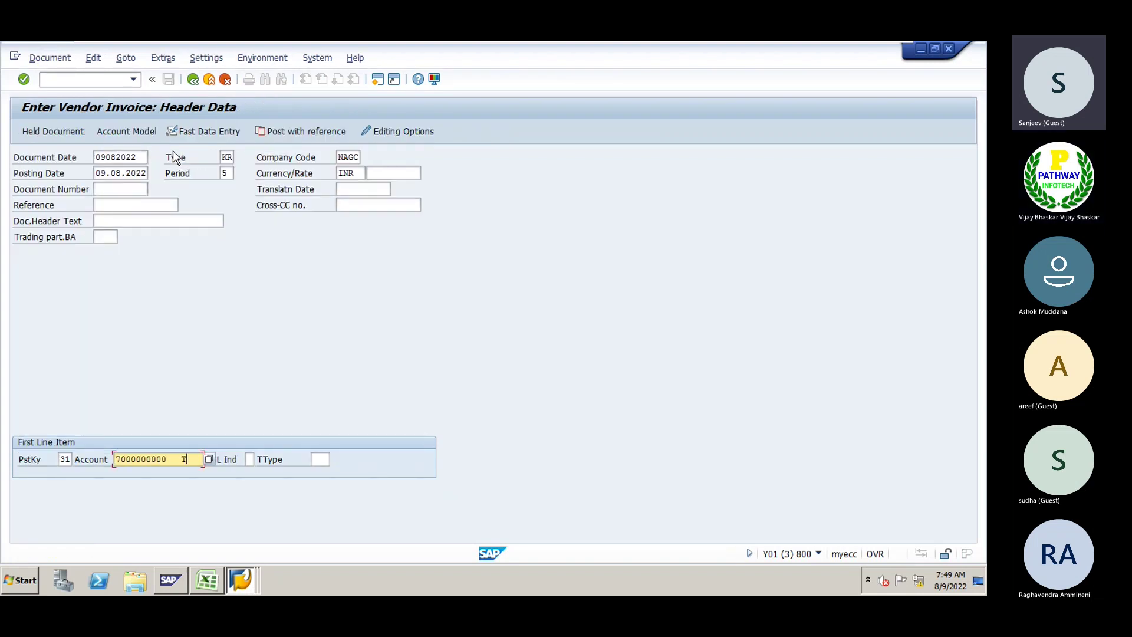
pyautogui.press('Return')
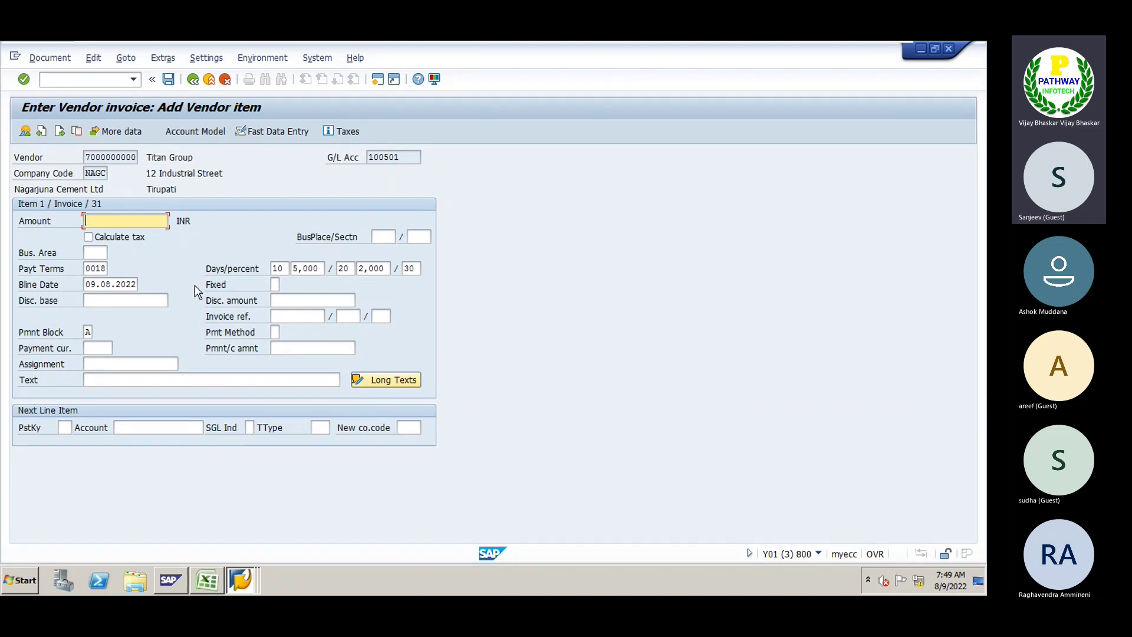
# Enter amount 100 and item text 'Vendor Invoice' on the vendor line
pyautogui.write('100')
pyautogui.press('Tab')
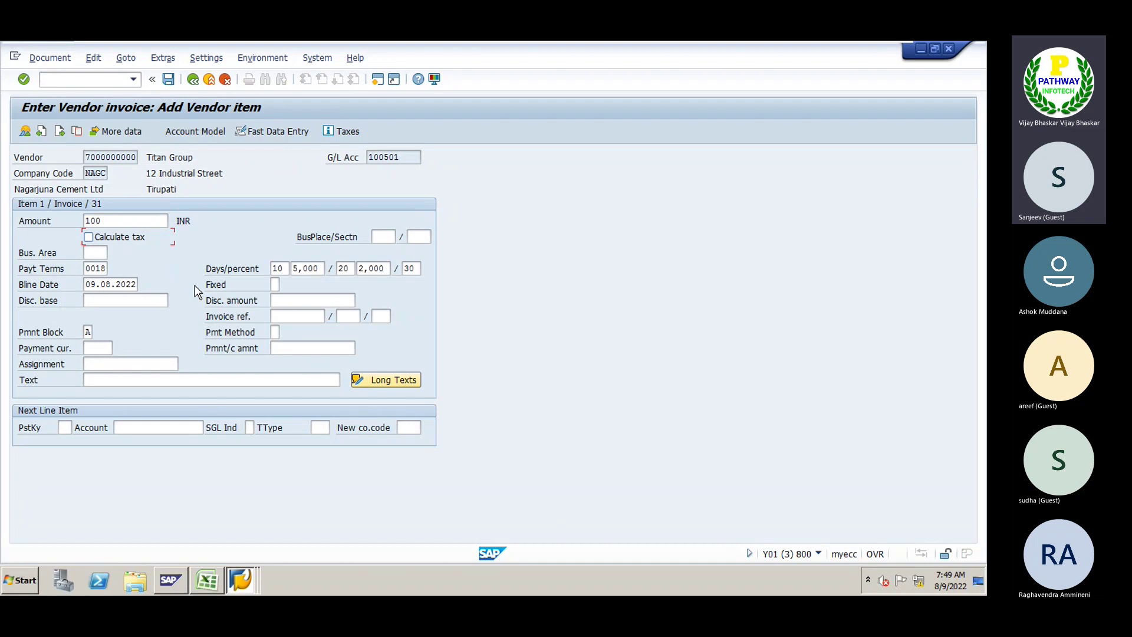
pyautogui.click(116, 383)
pyautogui.write('Ven')
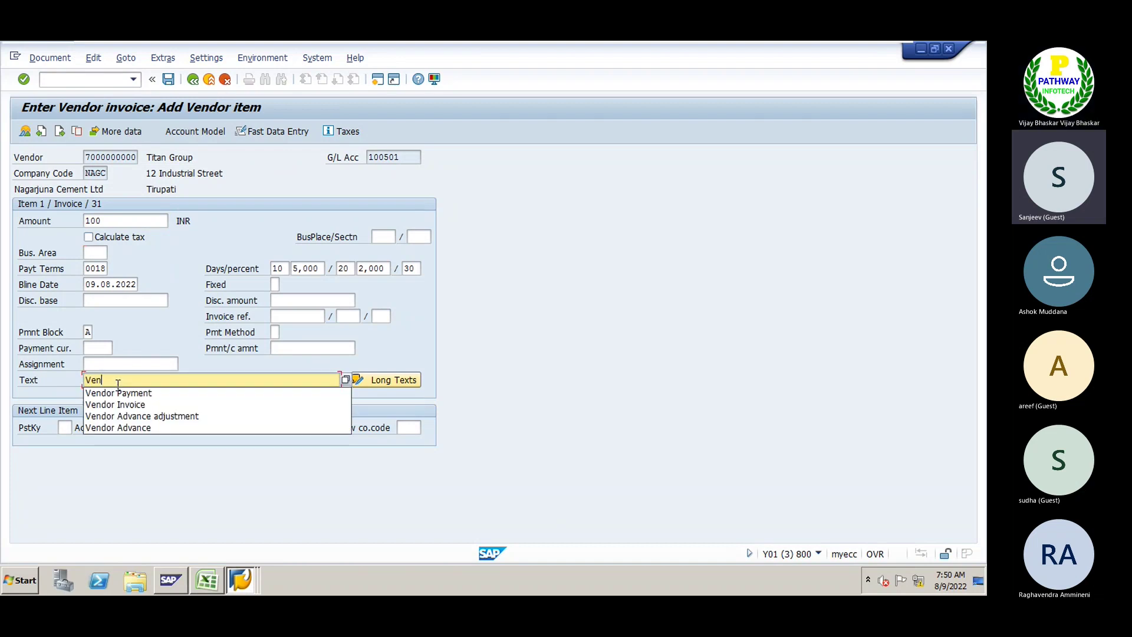
pyautogui.press('Down')
pyautogui.press('Down')
pyautogui.press('Return')
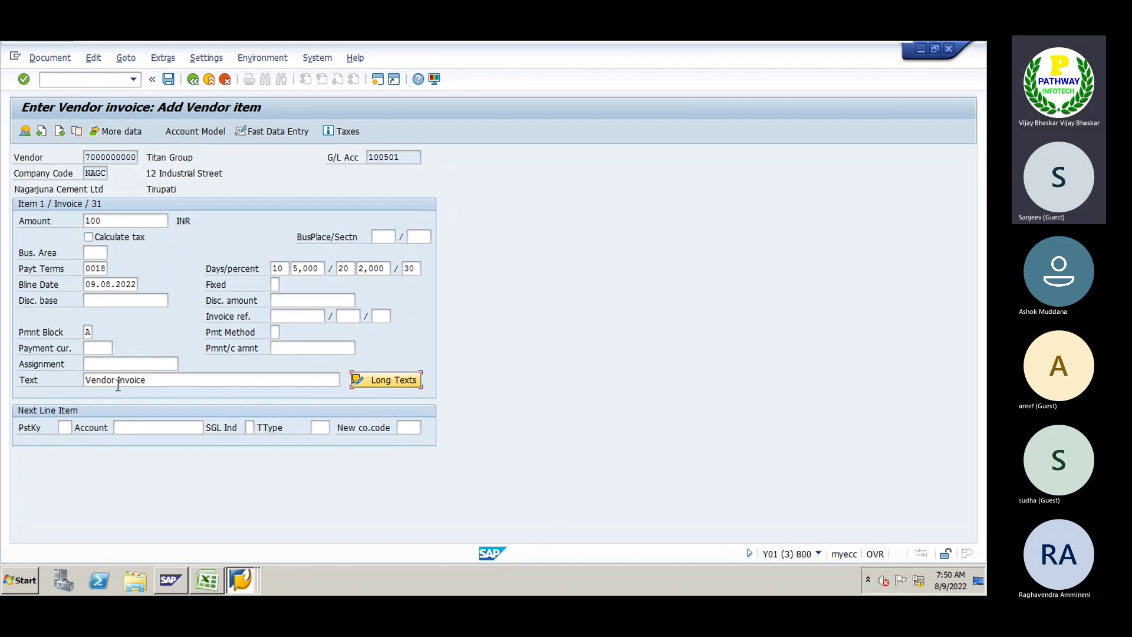
# Add a debit line with posting key 40 to G/L account 200120
pyautogui.press('Tab')
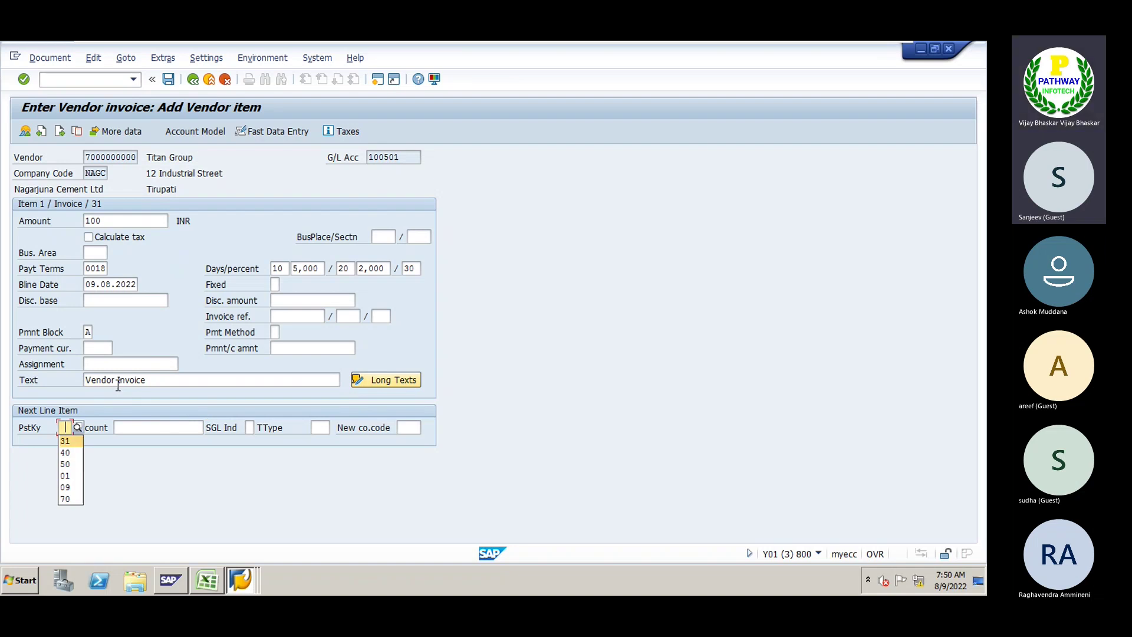
pyautogui.press('Down')
pyautogui.press('Return')
pyautogui.press('Tab')
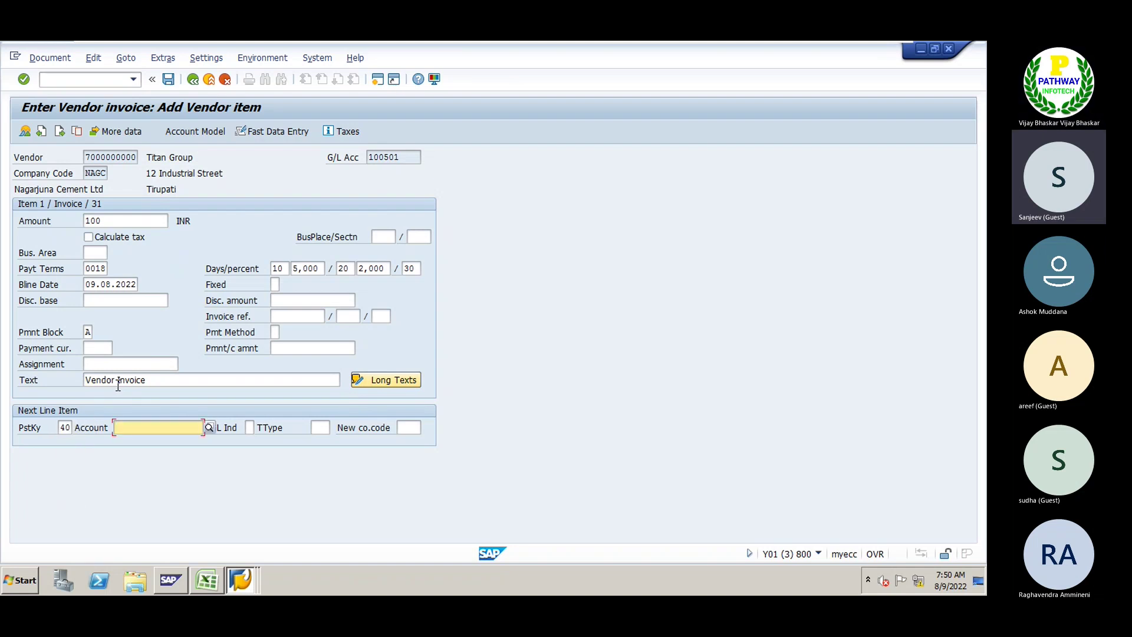
pyautogui.write('20010')
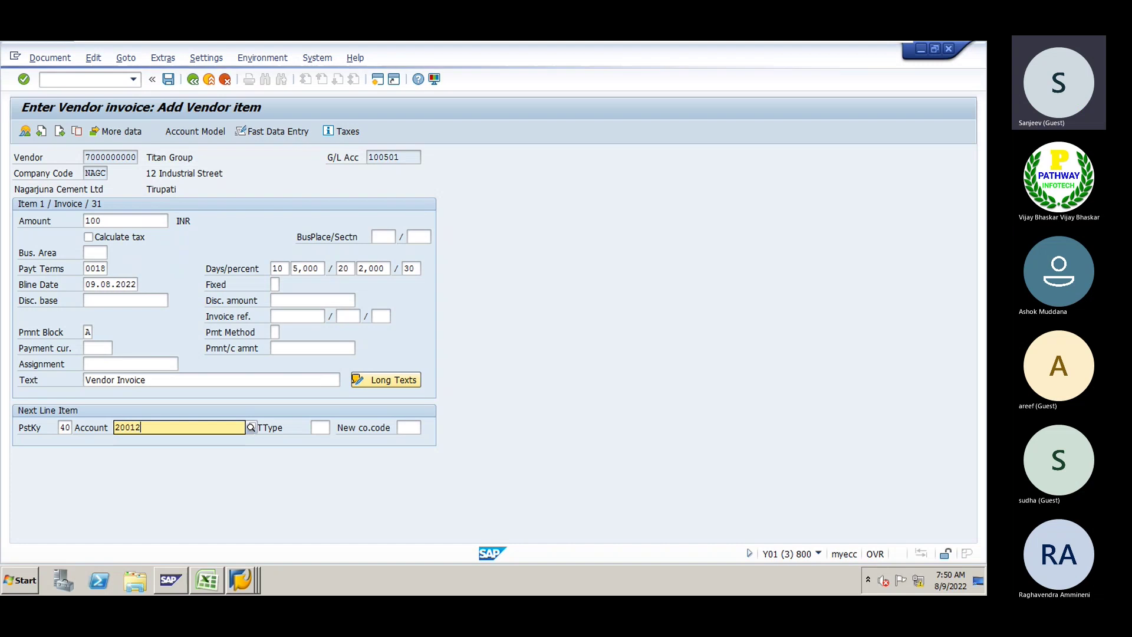
pyautogui.press('Return')
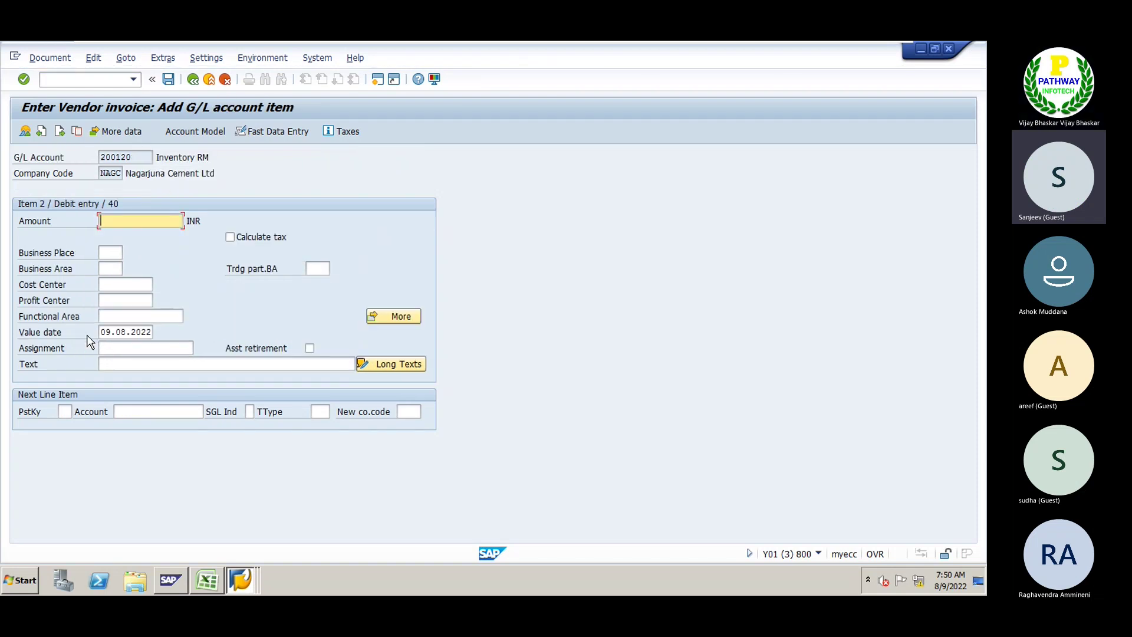
# Fill the debit line's amount with * and accept the copied text
pyautogui.write('*')
pyautogui.press('Tab')
pyautogui.press('Tab')
pyautogui.press('Tab')
pyautogui.press('Tab')
pyautogui.press('Tab')
pyautogui.press('Tab')
pyautogui.press('Tab')
pyautogui.press('Tab')
pyautogui.press('Tab')
pyautogui.press('Tab')
pyautogui.press('Tab')
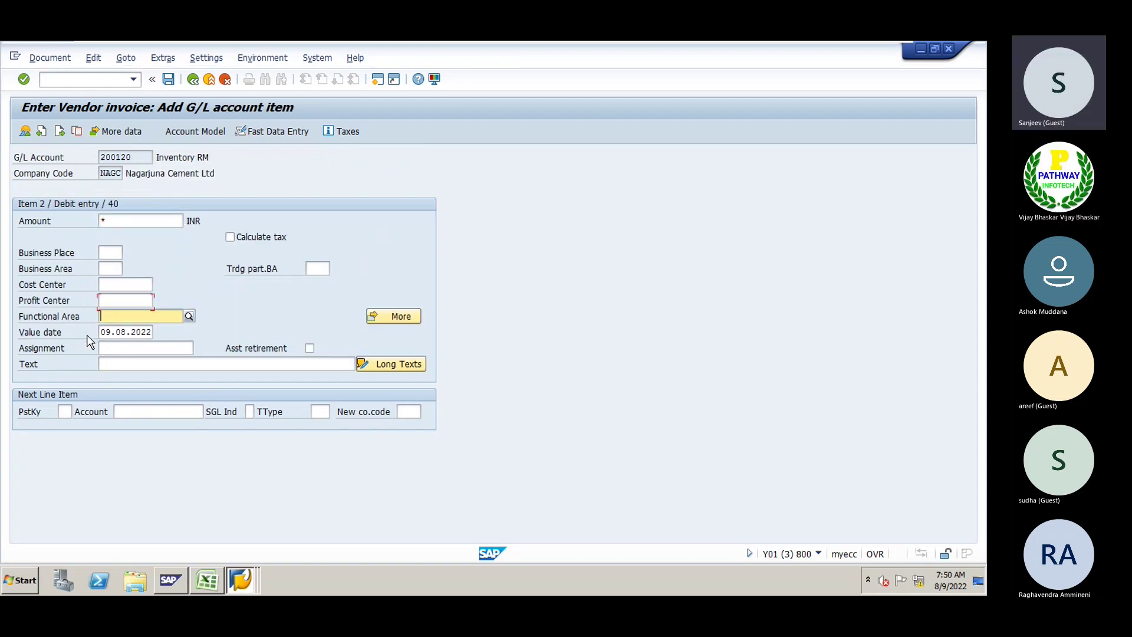
pyautogui.press('Return')
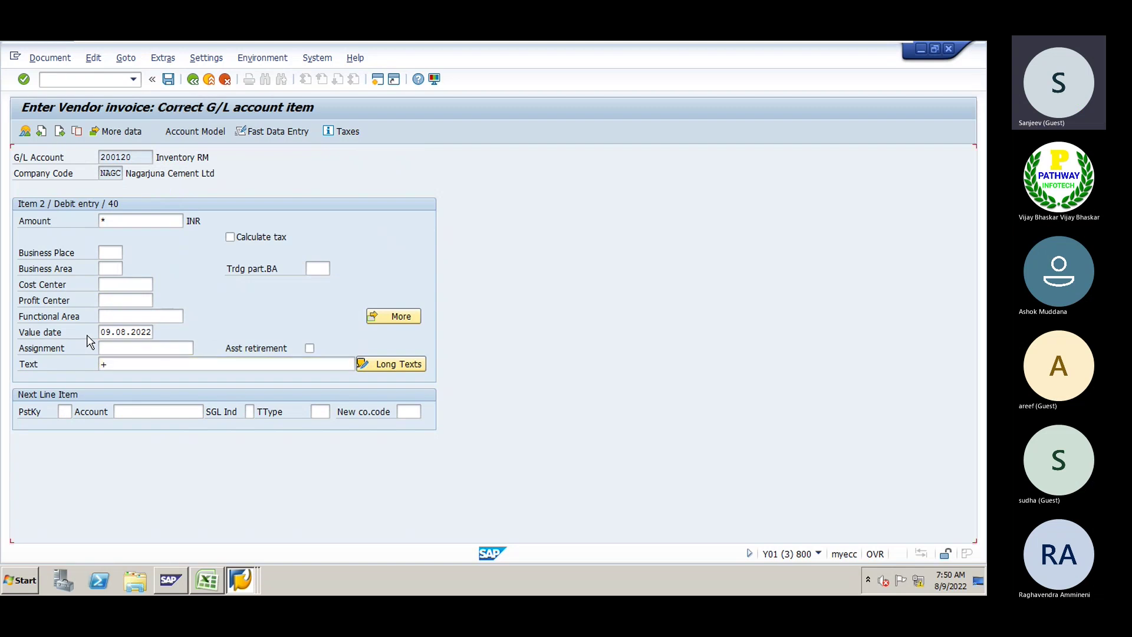
pyautogui.click(47, 60)
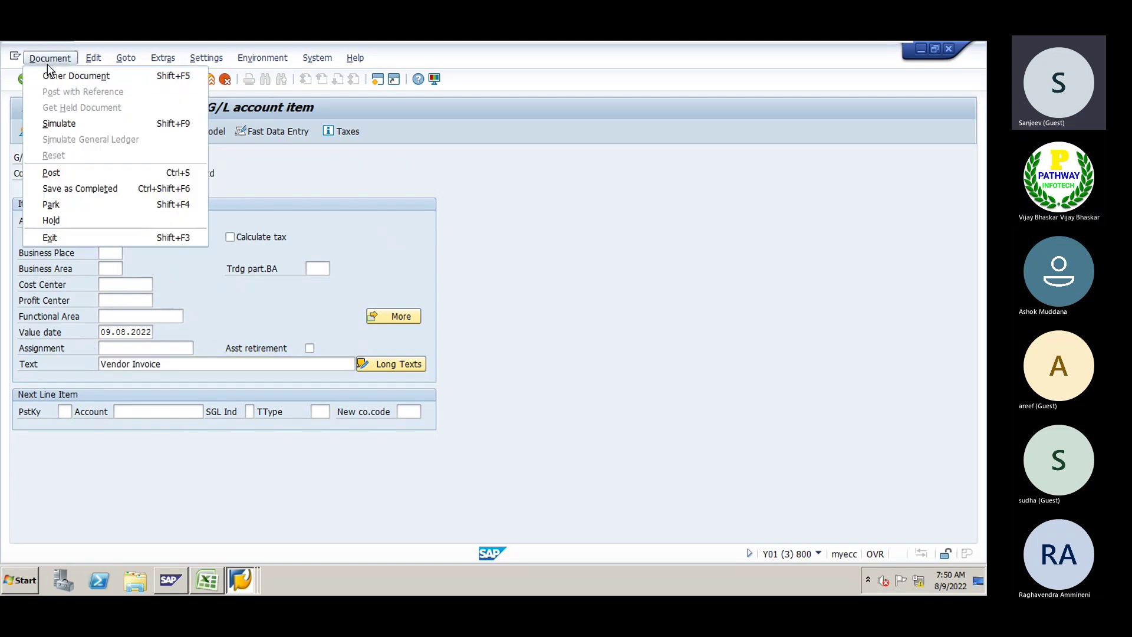
pyautogui.click(54, 122)
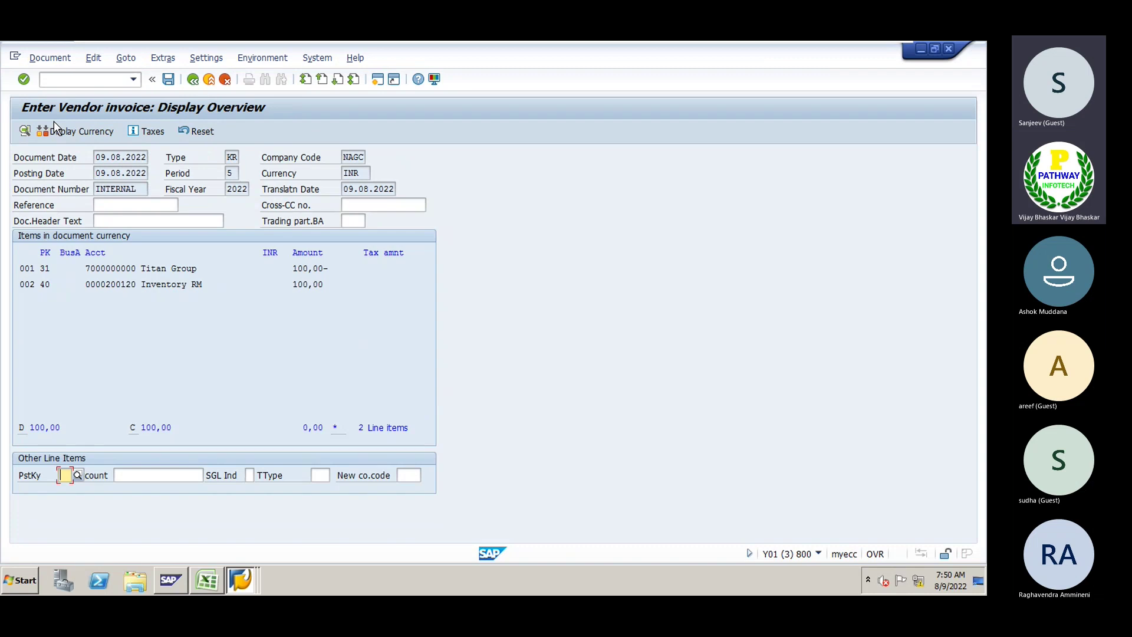
pyautogui.click(168, 81)
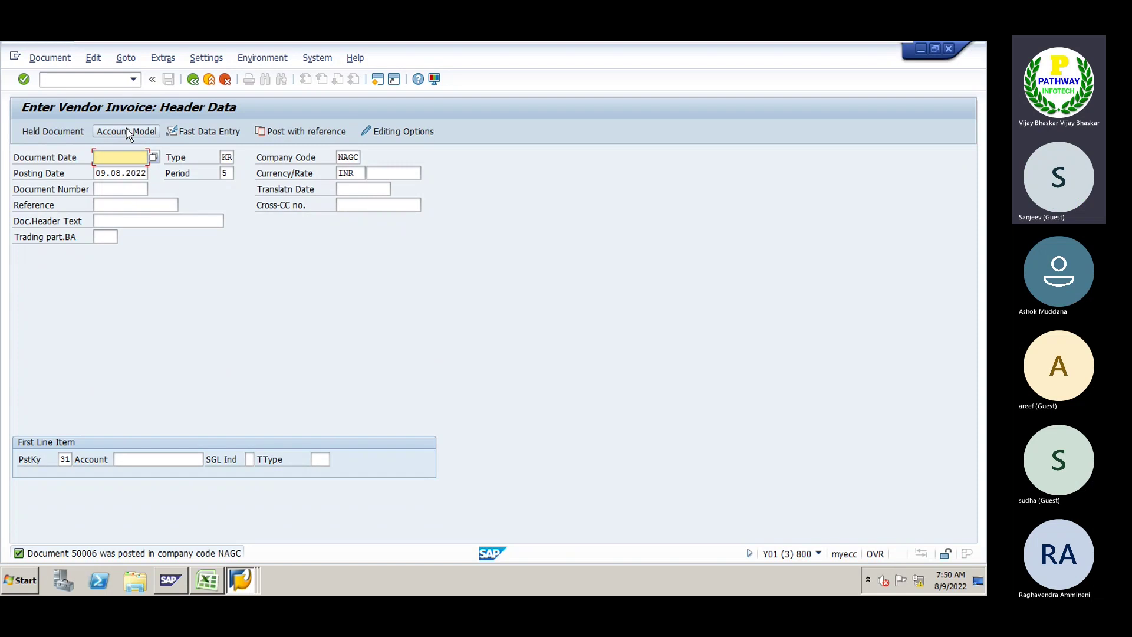
pyautogui.click(137, 464)
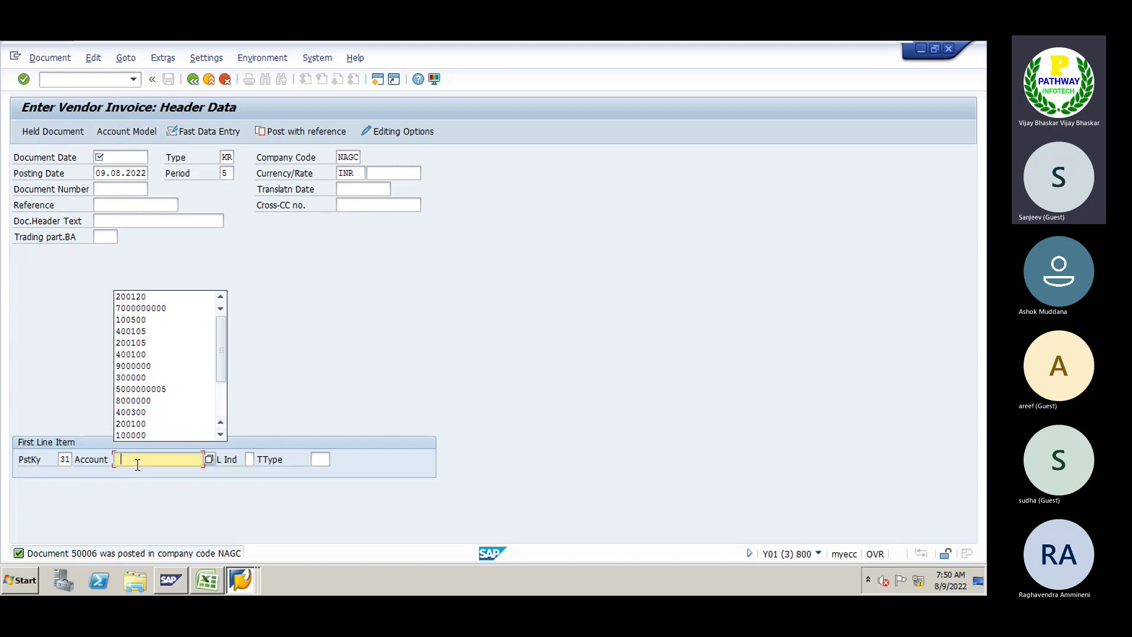
pyautogui.press('Down')
pyautogui.press('Down')
pyautogui.press('Return')
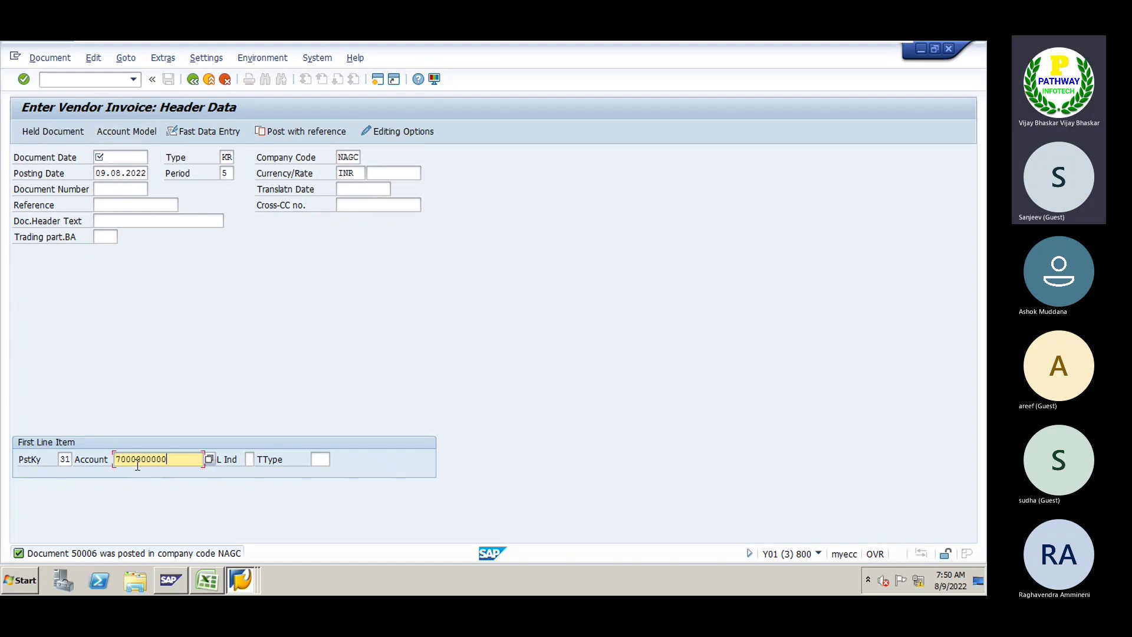
pyautogui.doubleClick(137, 464)
pyautogui.press('Home')
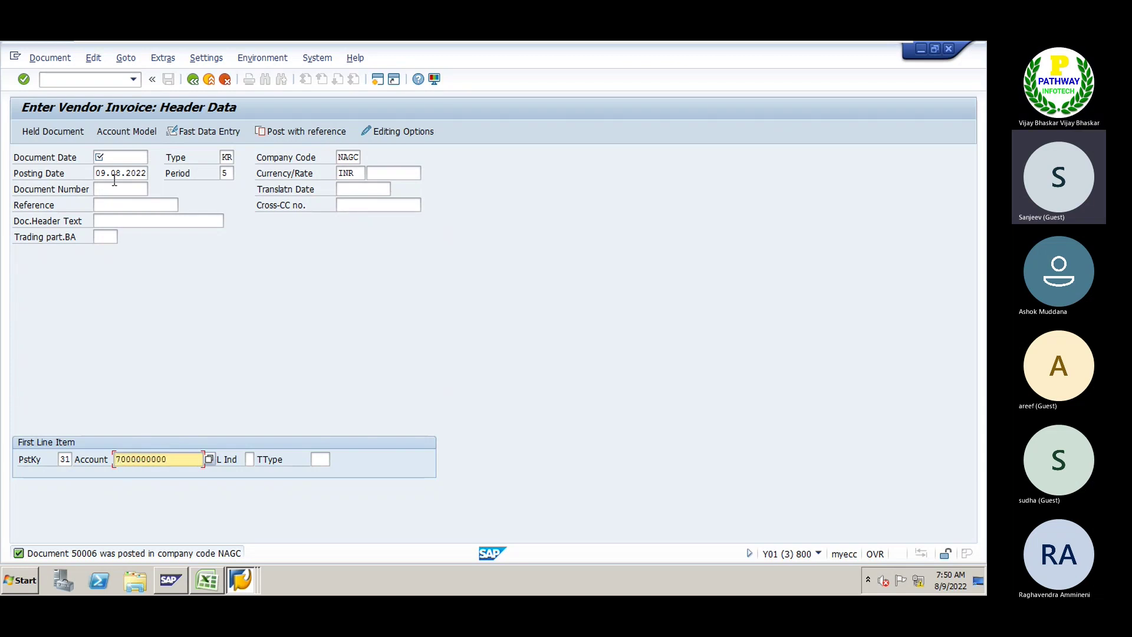
pyautogui.click(101, 79)
pyautogui.write('/n')
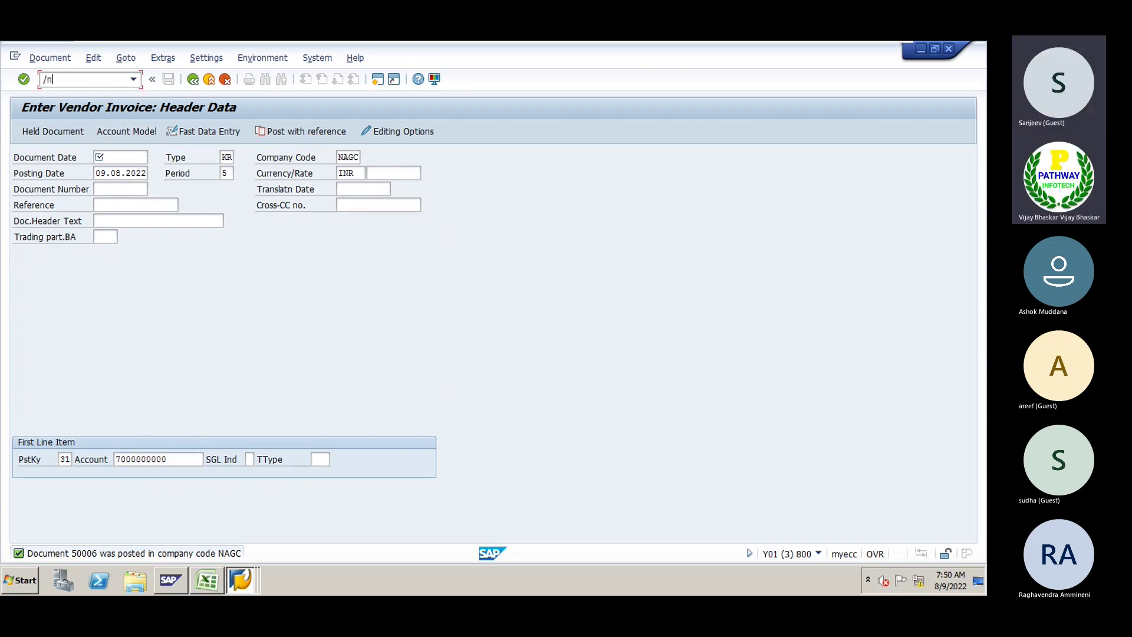
pyautogui.write('fbl1n')
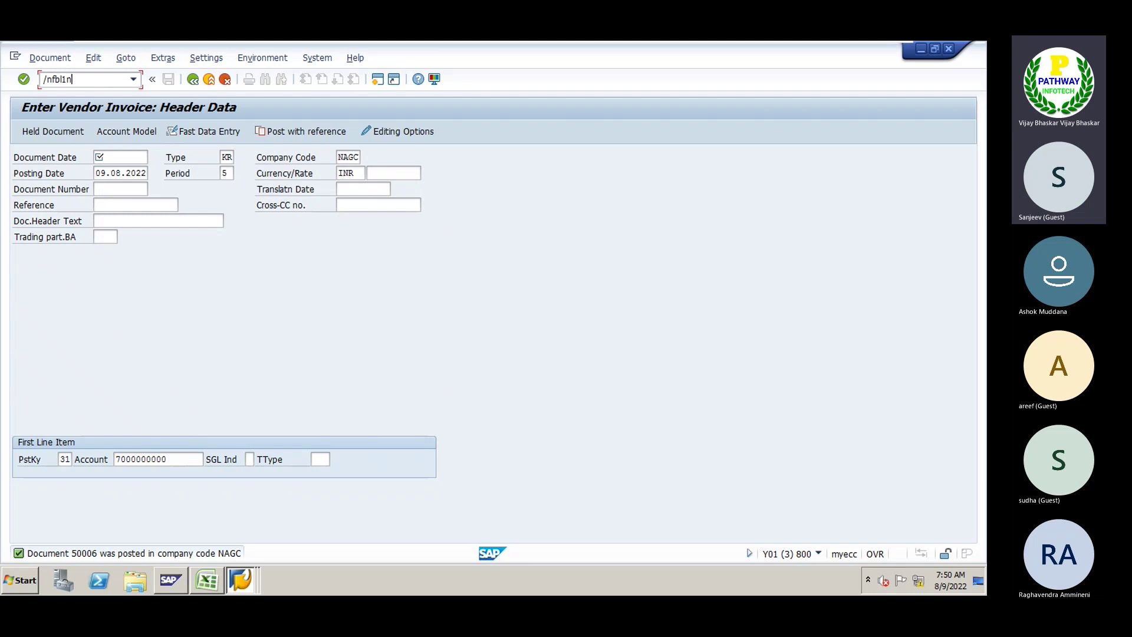
pyautogui.press('Return')
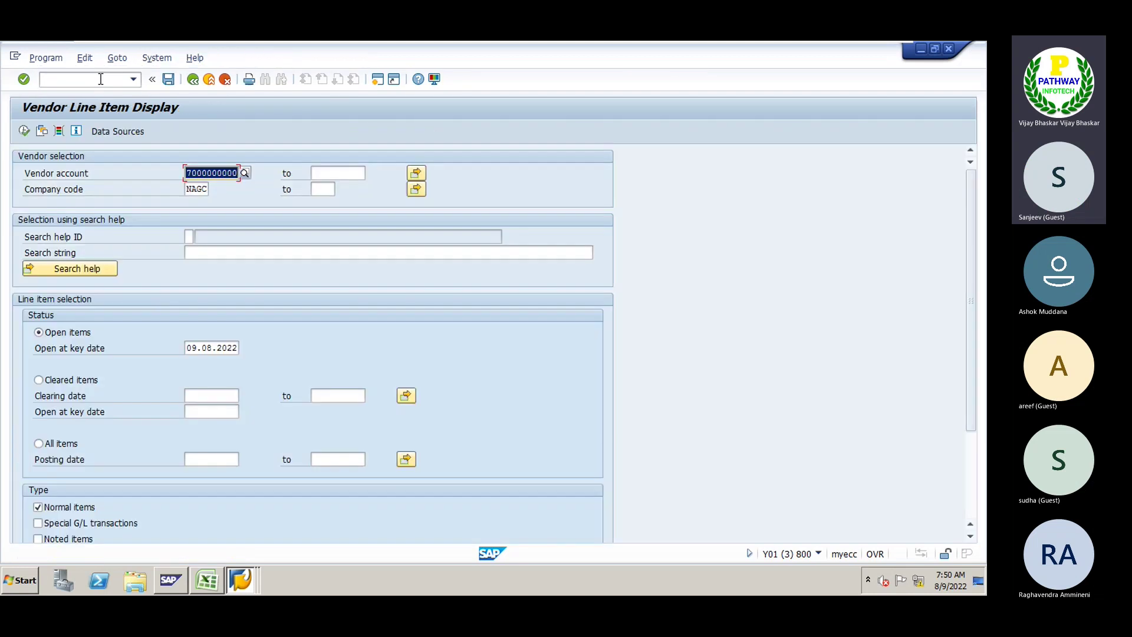
pyautogui.click(24, 131)
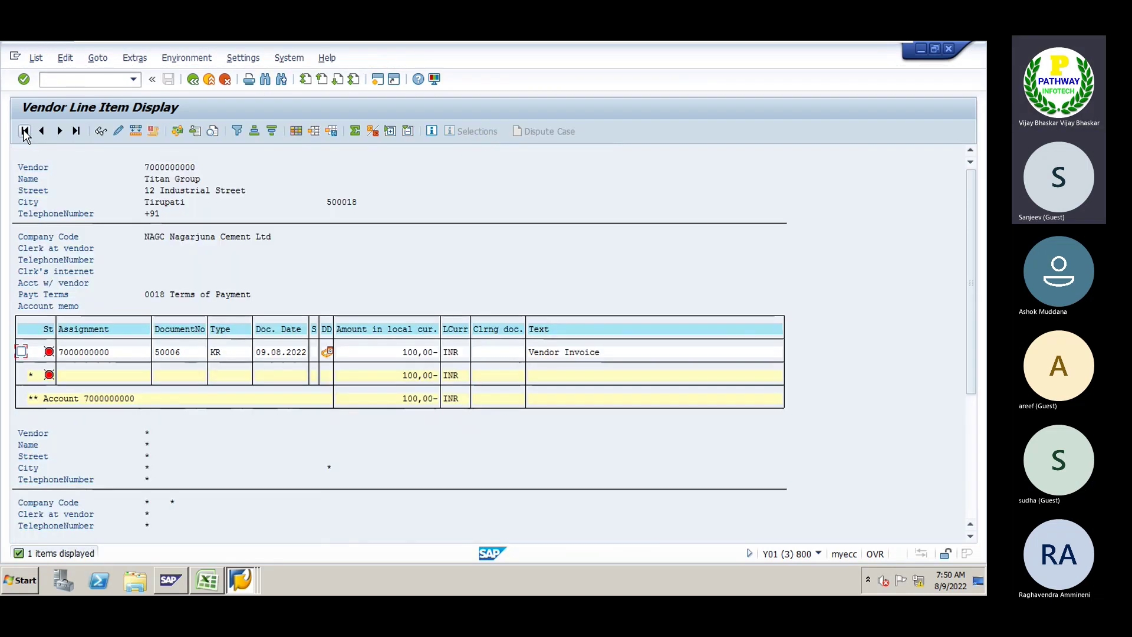
pyautogui.click(409, 352)
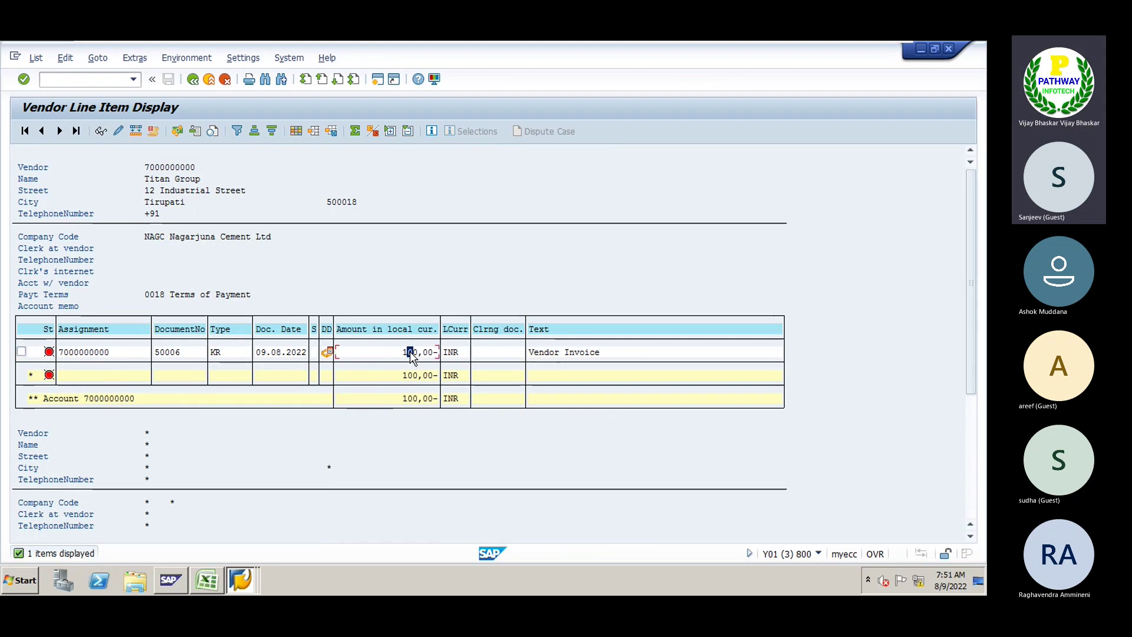
pyautogui.doubleClick(92, 354)
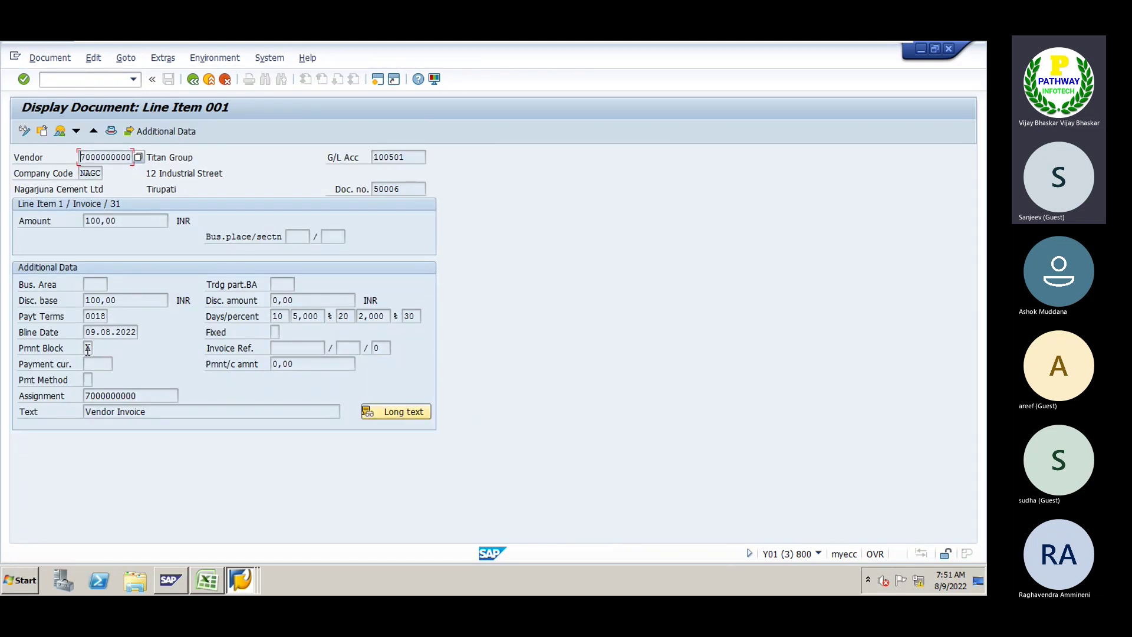
# Try setting payment block A on the line item in change mode, then cancel
pyautogui.click(87, 348)
pyautogui.click(26, 132)
pyautogui.click(87, 348)
pyautogui.write('A')
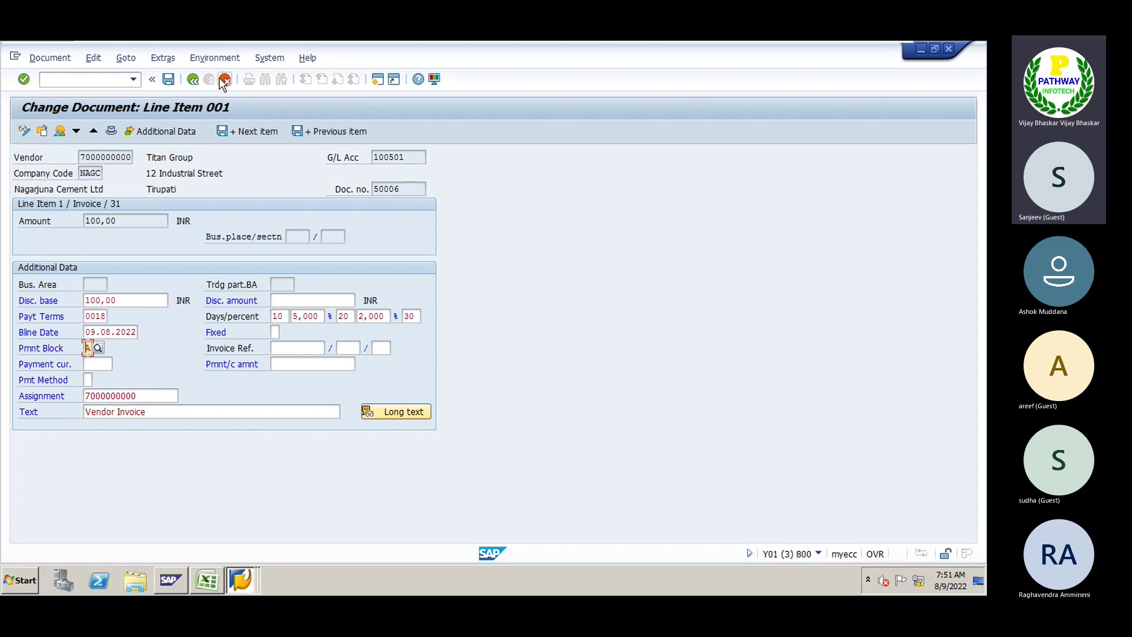
pyautogui.click(225, 81)
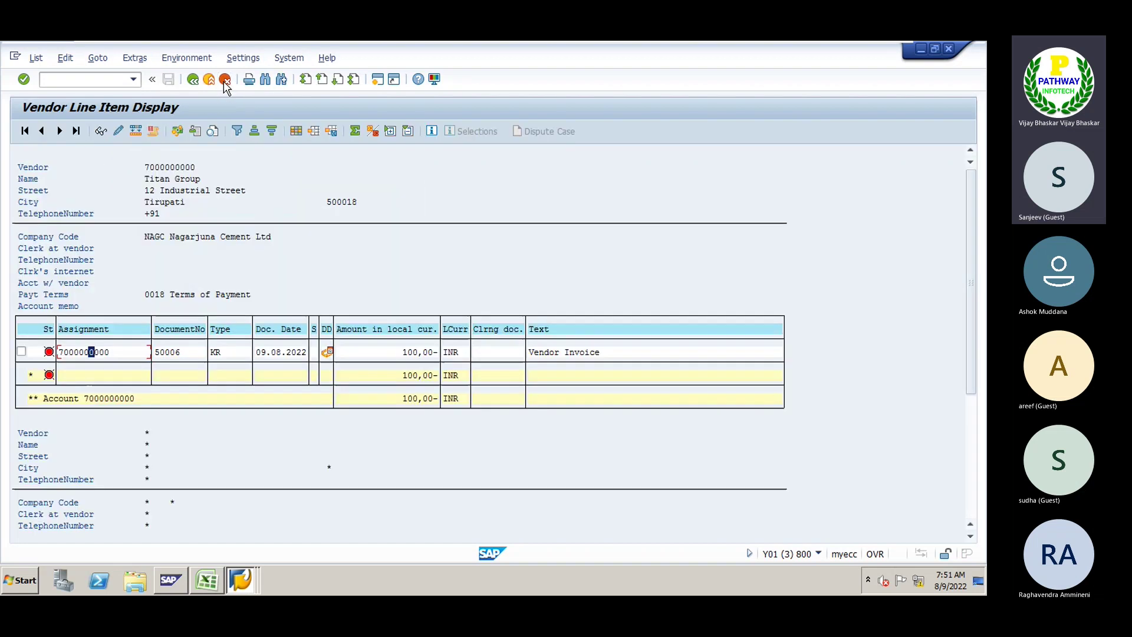
# Review the Excel notes on blocking invoices after posting, then return to the list
pyautogui.click(206, 581)
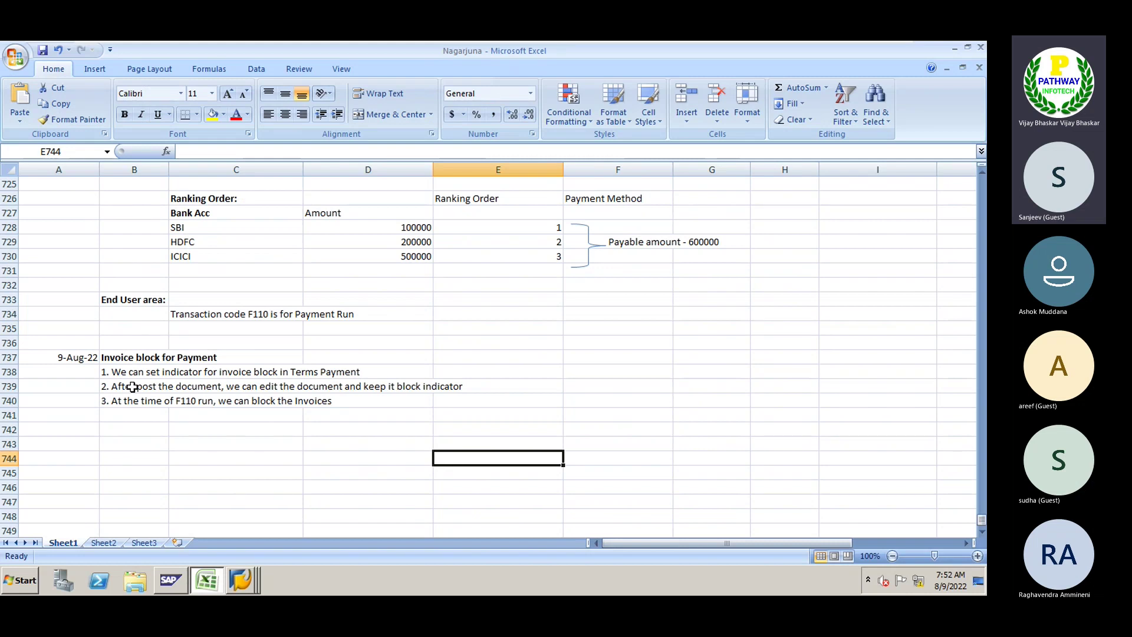
pyautogui.click(132, 387)
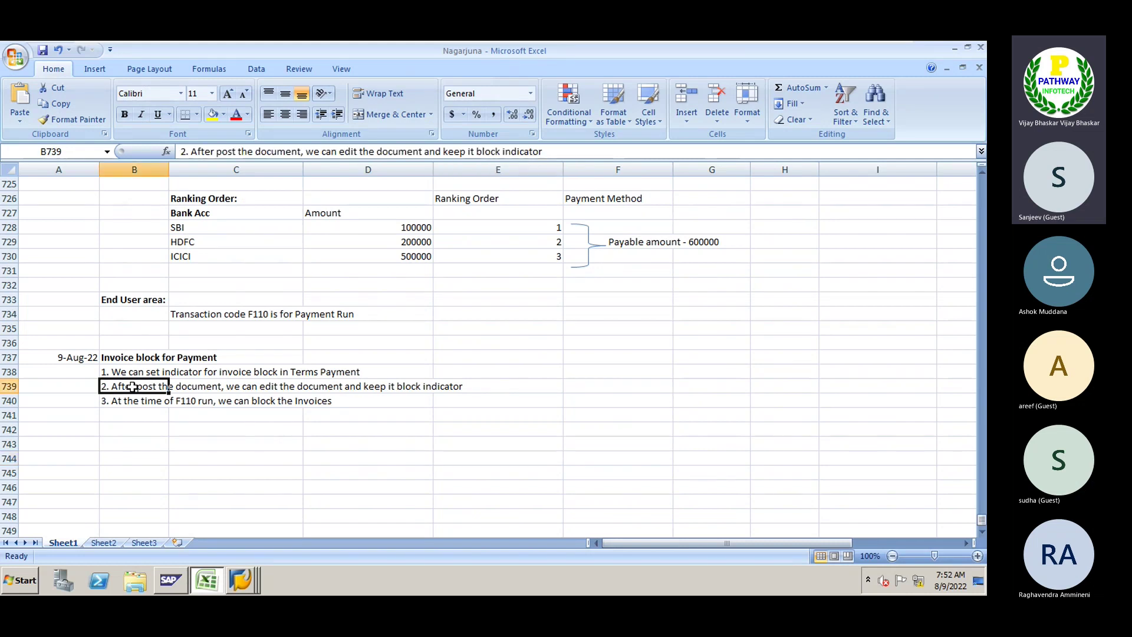
pyautogui.hotkey('alt', 'Tab')
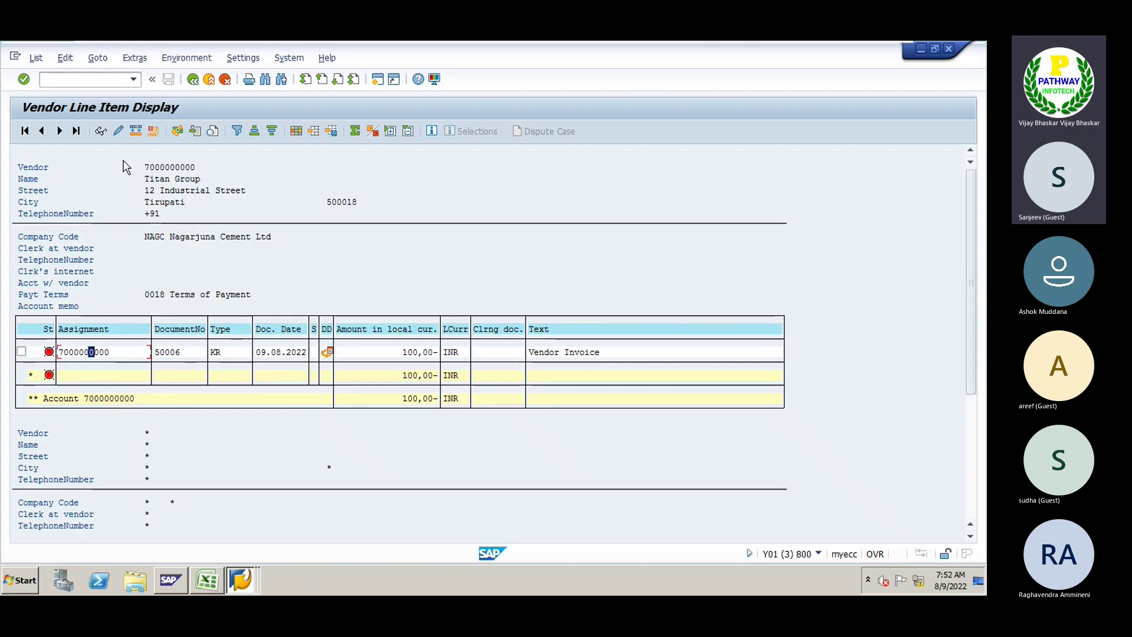
# Compare payment terms 0018 (block key A) with the vendor's payment transactions data
pyautogui.hotkey('alt', 'Tab')
pyautogui.hotkey('alt', 'Tab')
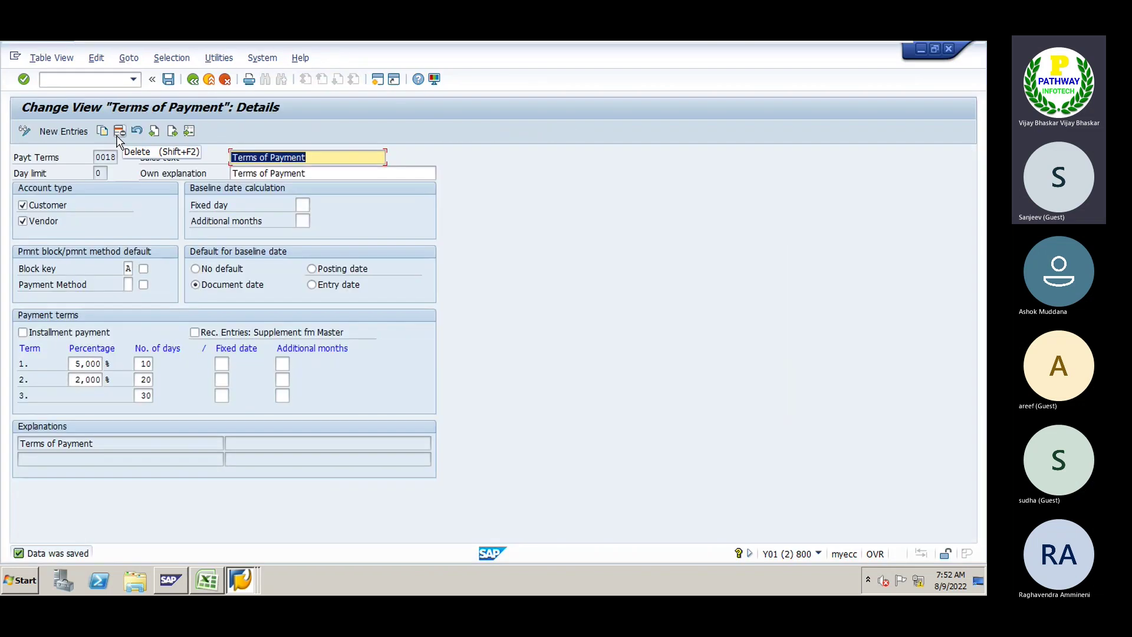
pyautogui.hotkey('alt', 'Tab')
pyautogui.hotkey('alt', 'Tab')
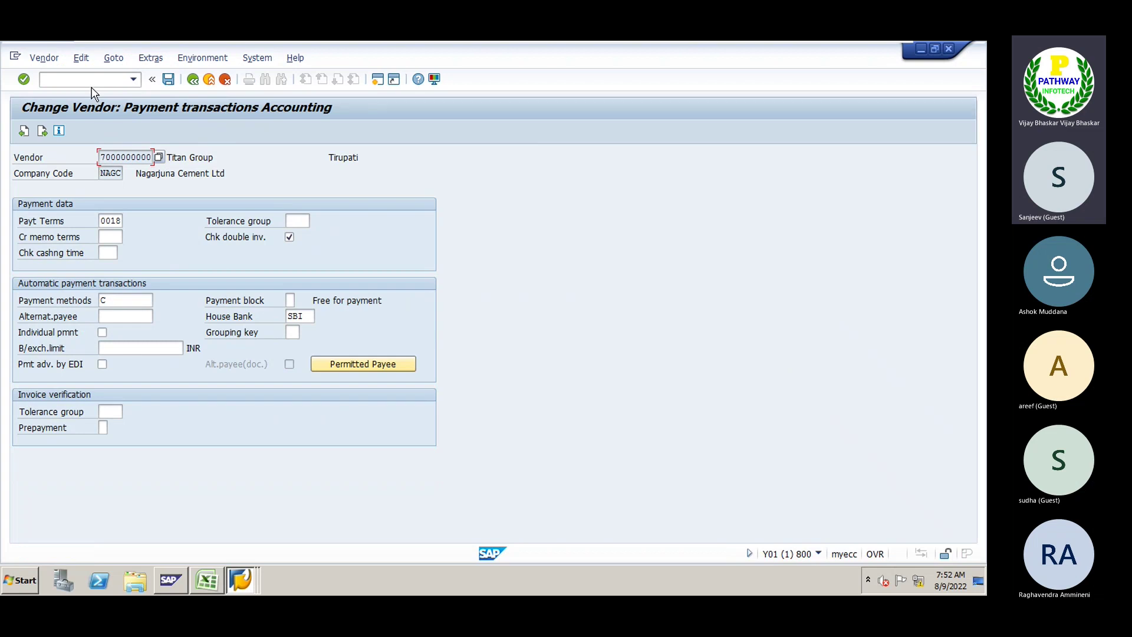
pyautogui.hotkey('alt', 'Tab')
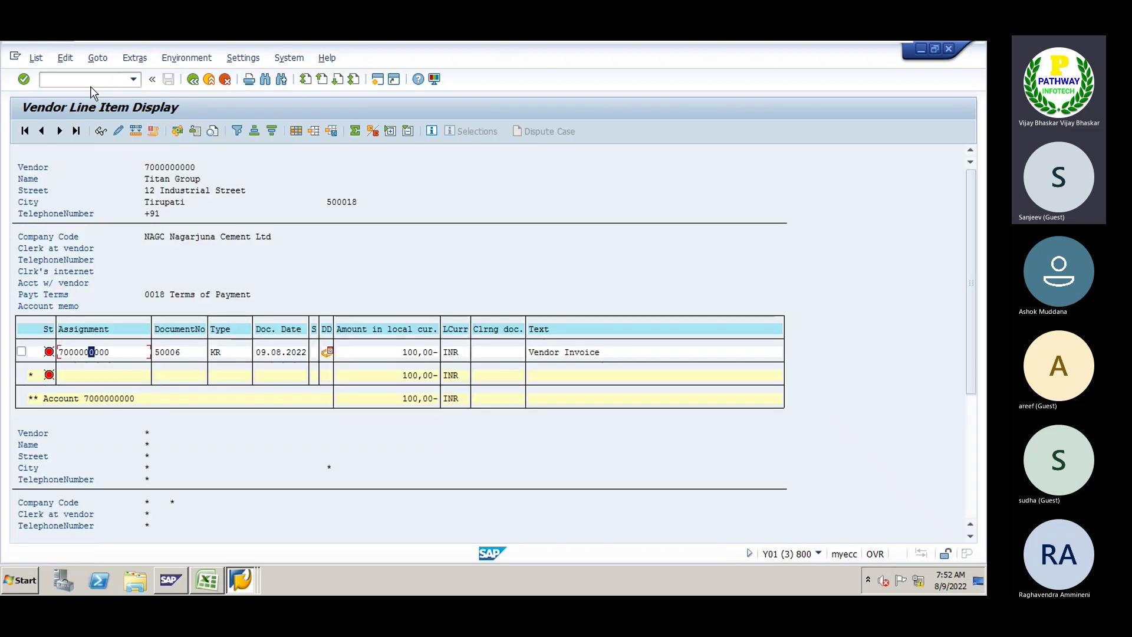
pyautogui.hotkey('alt', 'Tab')
pyautogui.hotkey('alt', 'Tab')
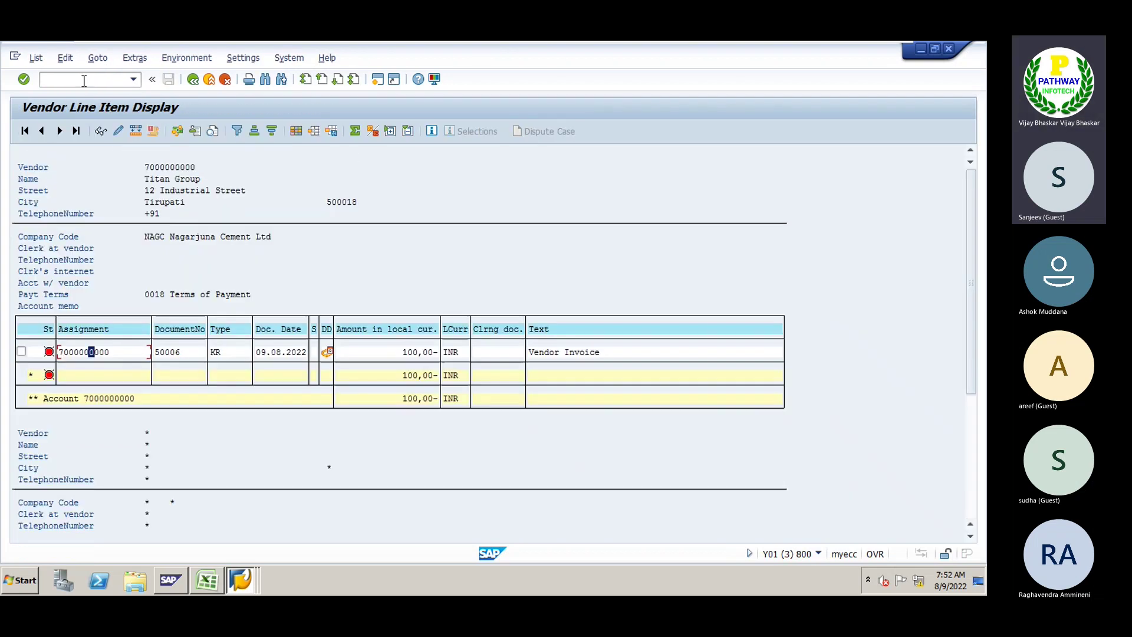
pyautogui.hotkey('alt', 'Tab')
pyautogui.hotkey('alt', 'Tab')
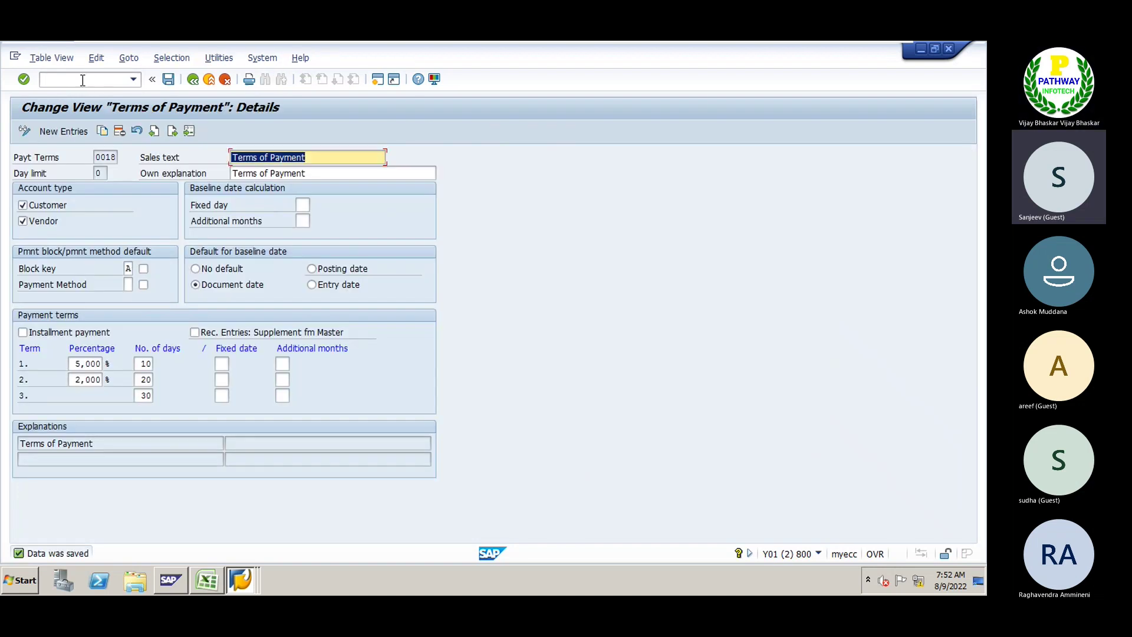
pyautogui.hotkey('alt', 'Tab')
pyautogui.hotkey('alt', 'Tab')
pyautogui.hotkey('alt', 'Tab')
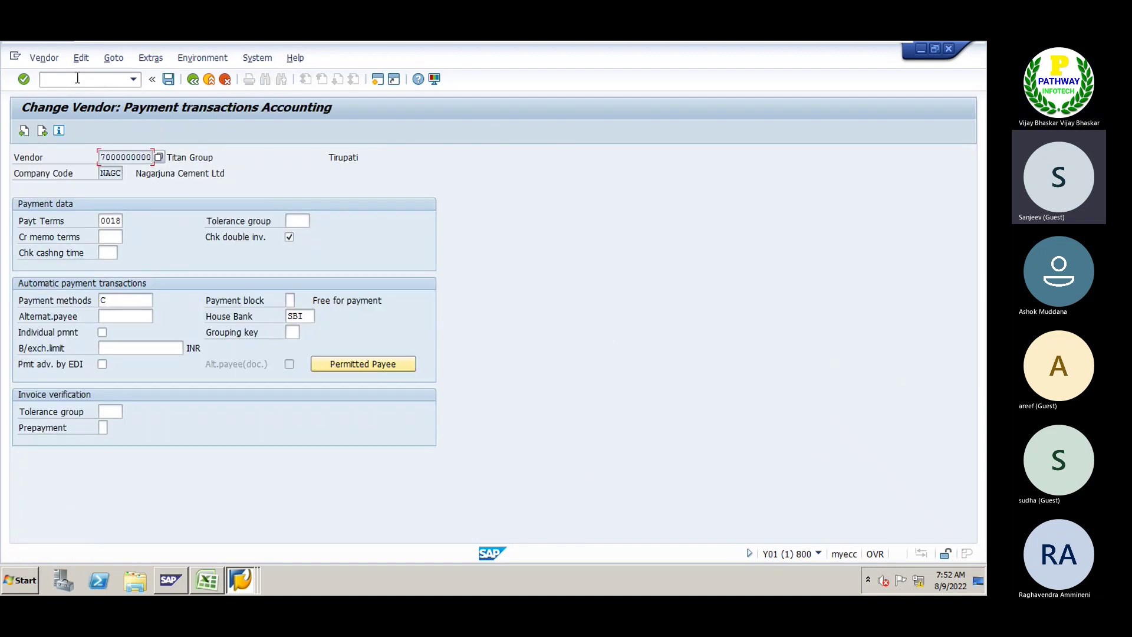
pyautogui.click(78, 79)
pyautogui.write('/nf')
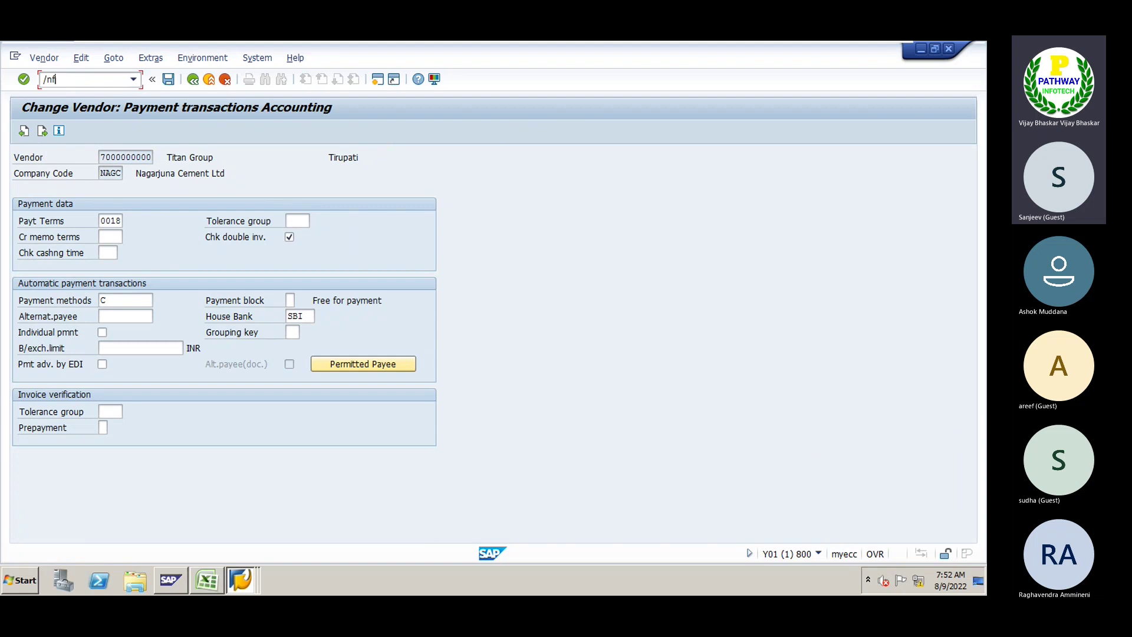
pyautogui.write('-43')
pyautogui.press('Return')
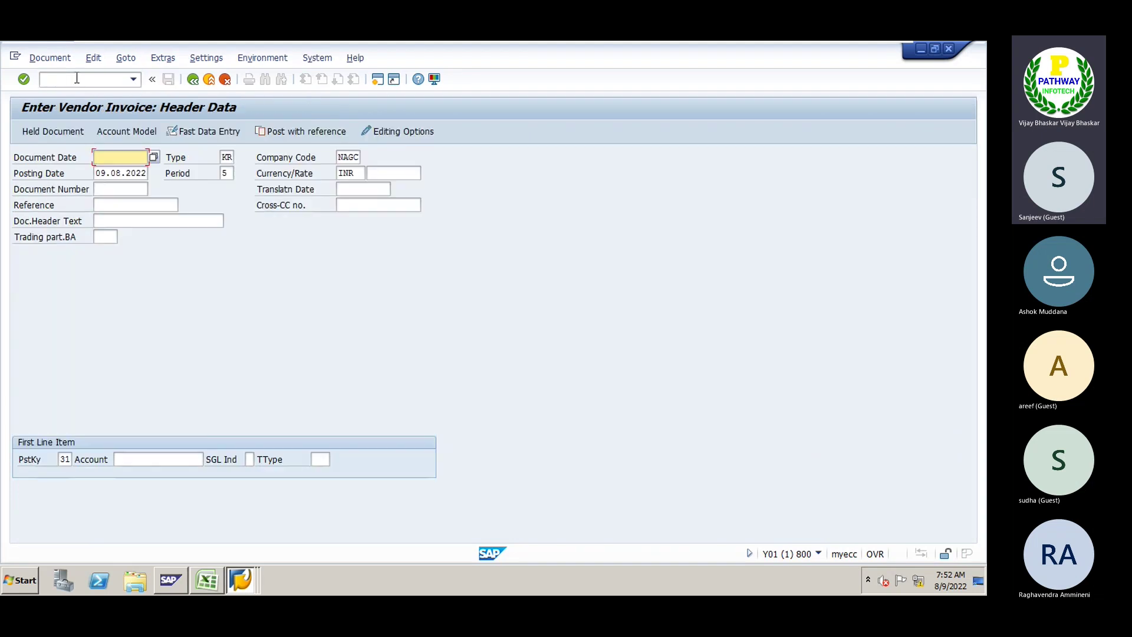
pyautogui.write('09082022')
pyautogui.press('Tab')
pyautogui.press('Tab')
pyautogui.press('Tab')
pyautogui.press('Tab')
pyautogui.press('Tab')
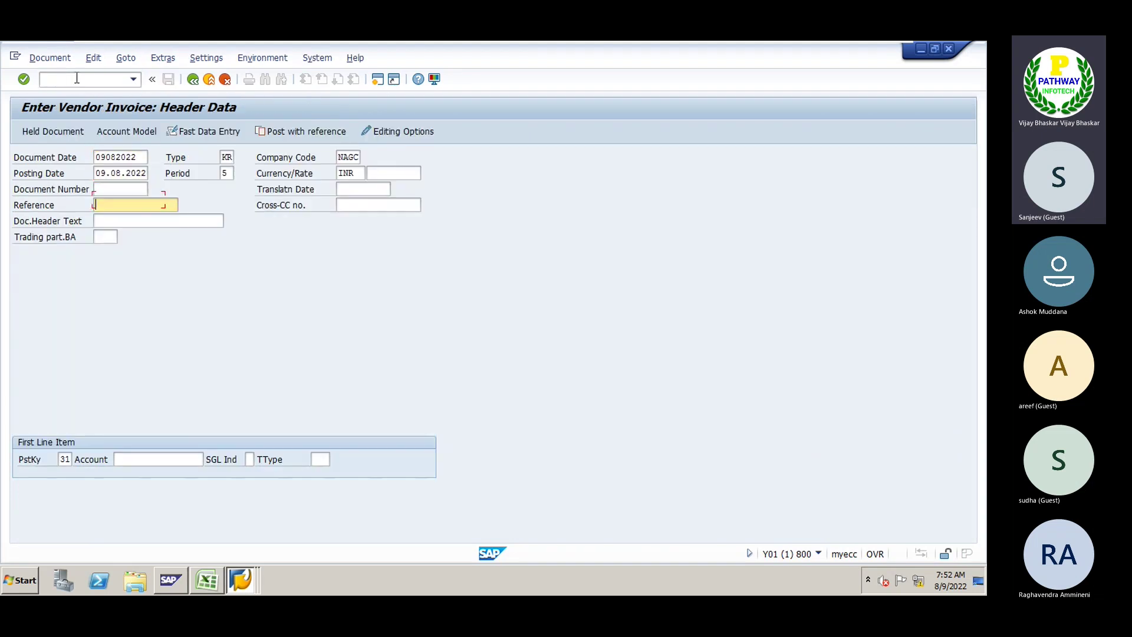
pyautogui.press('Tab')
pyautogui.press('Tab')
pyautogui.write('7000000000')
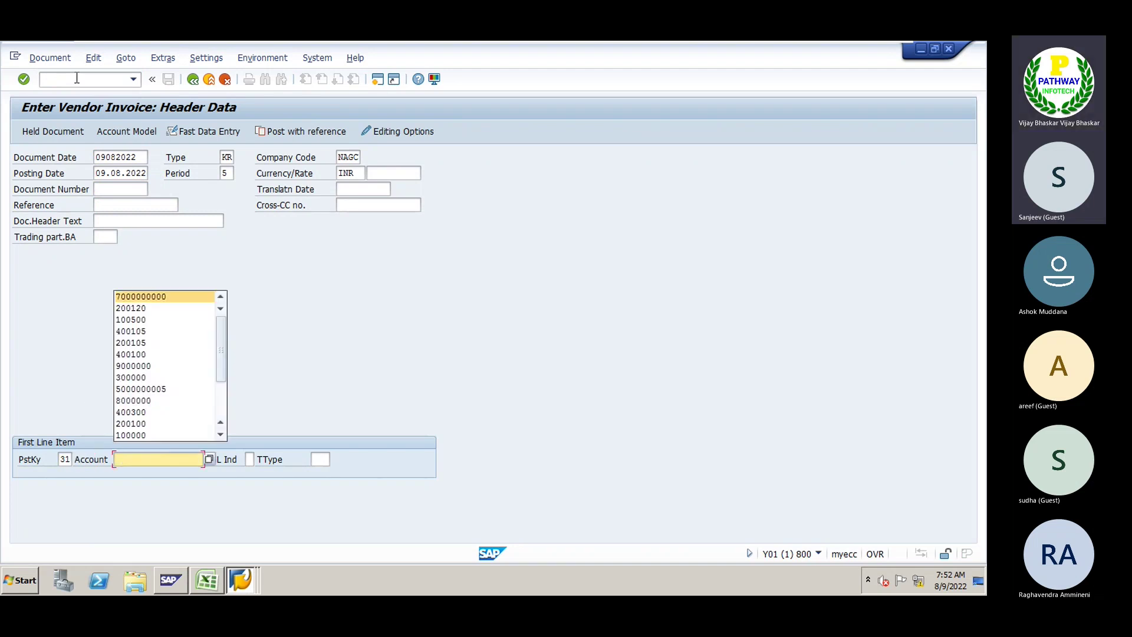
pyautogui.press('Return')
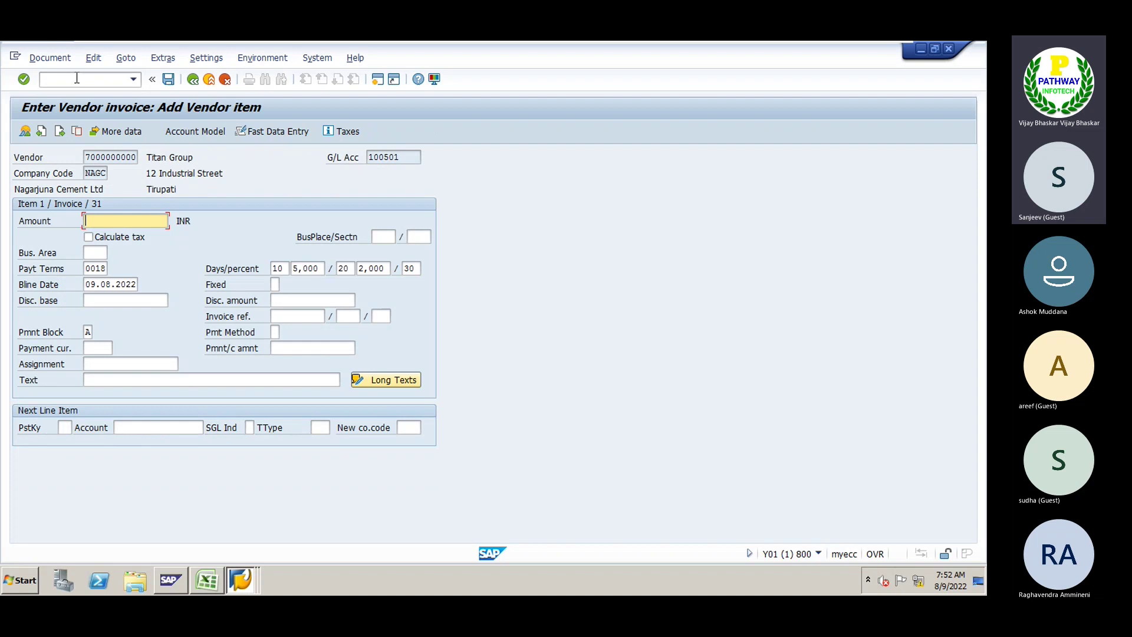
# Enter amount 3000 with payment terms 0001 on the vendor item and clear the payment block
pyautogui.write('3000')
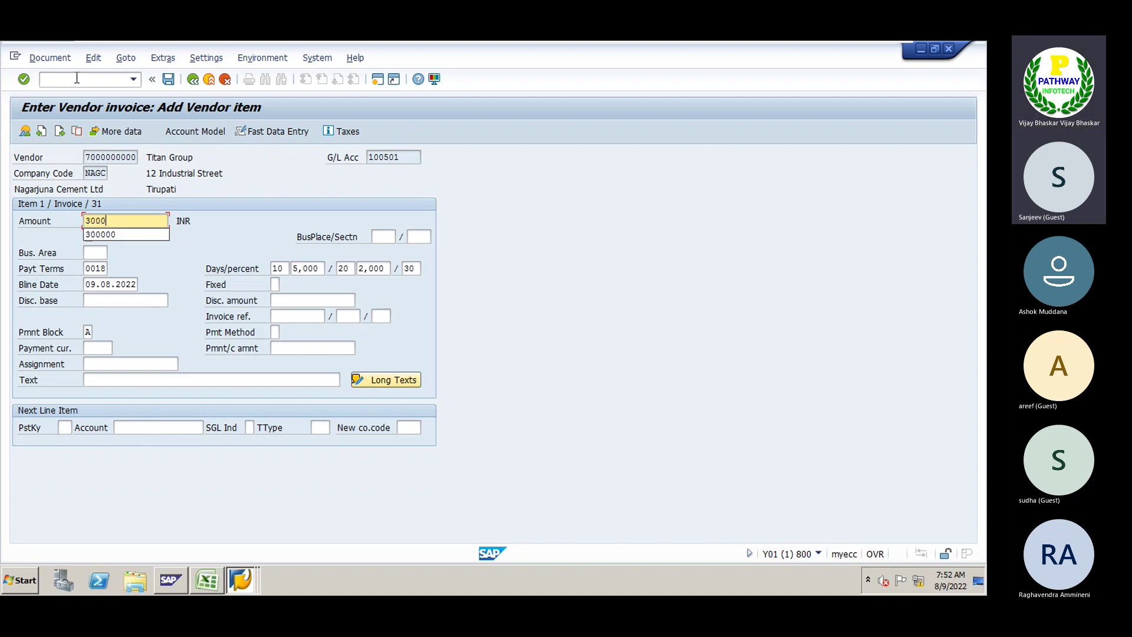
pyautogui.press('Tab')
pyautogui.press('Tab')
pyautogui.press('Tab')
pyautogui.press('Tab')
pyautogui.press('Tab')
pyautogui.press('Tab')
pyautogui.press('Tab')
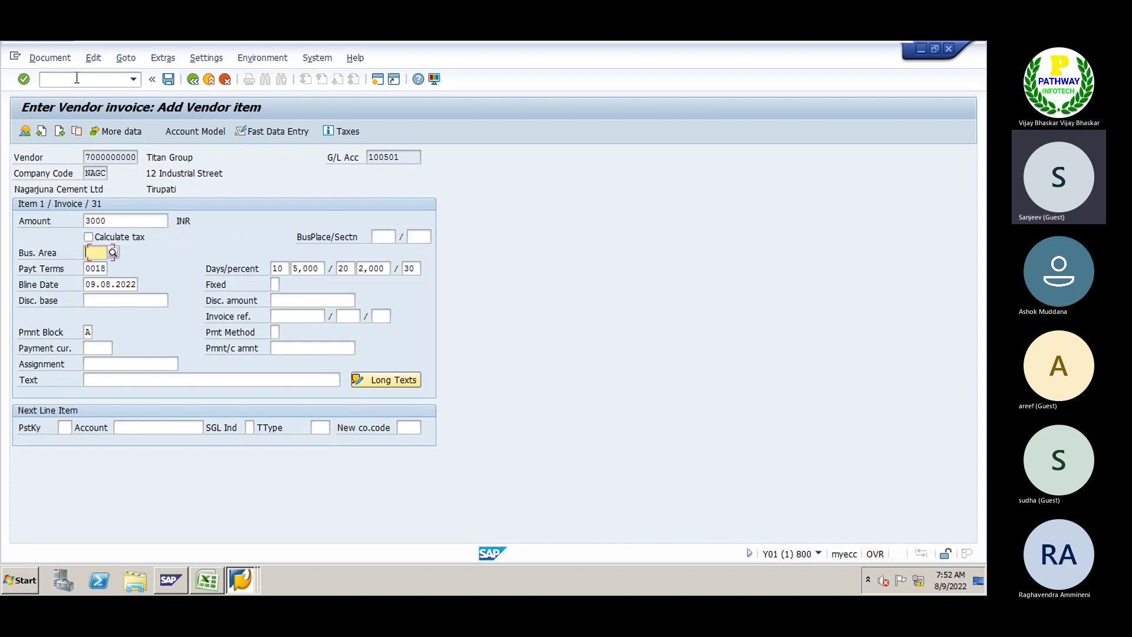
pyautogui.press('Tab')
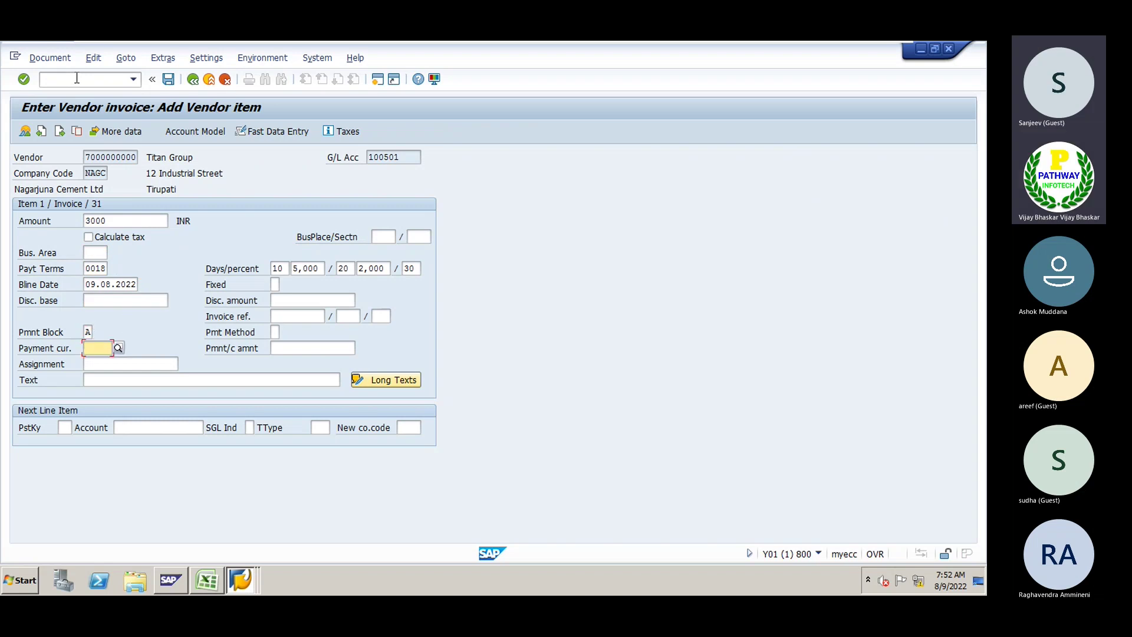
pyautogui.press('Up')
pyautogui.press('Up')
pyautogui.press('Up')
pyautogui.press('Up')
pyautogui.press('Delete')
pyautogui.press('Delete')
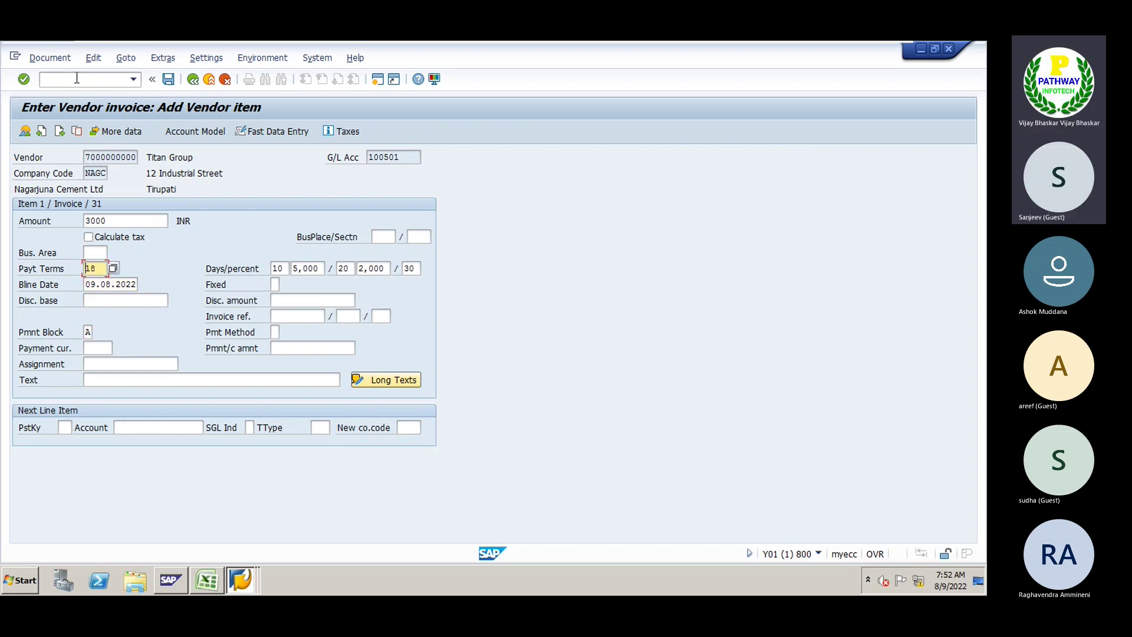
pyautogui.write('0001')
pyautogui.press('Return')
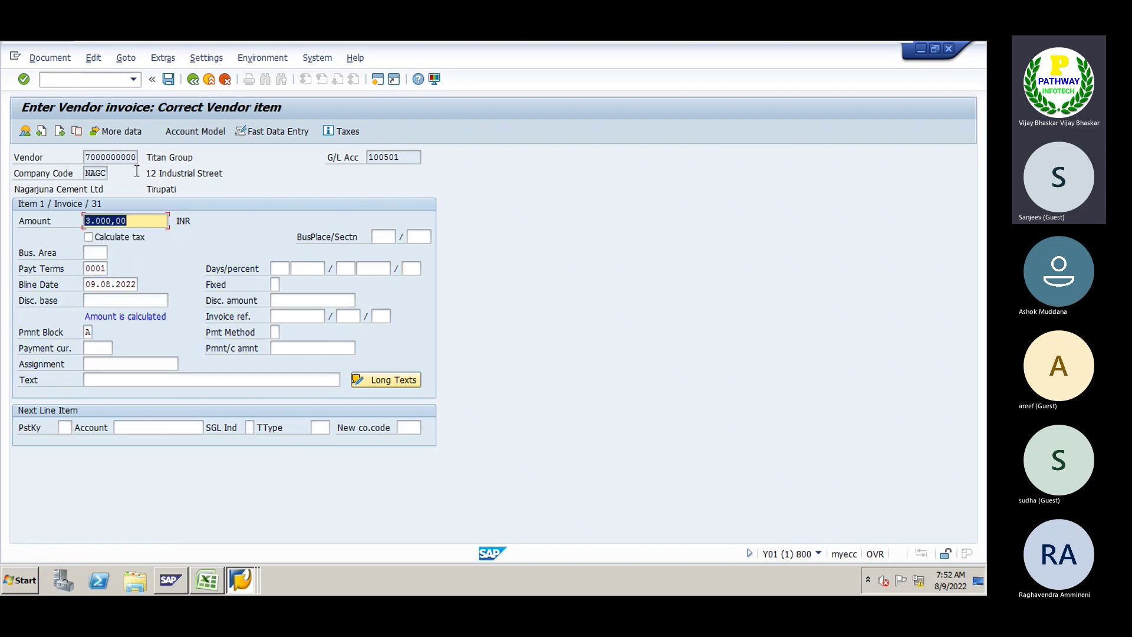
pyautogui.click(87, 331)
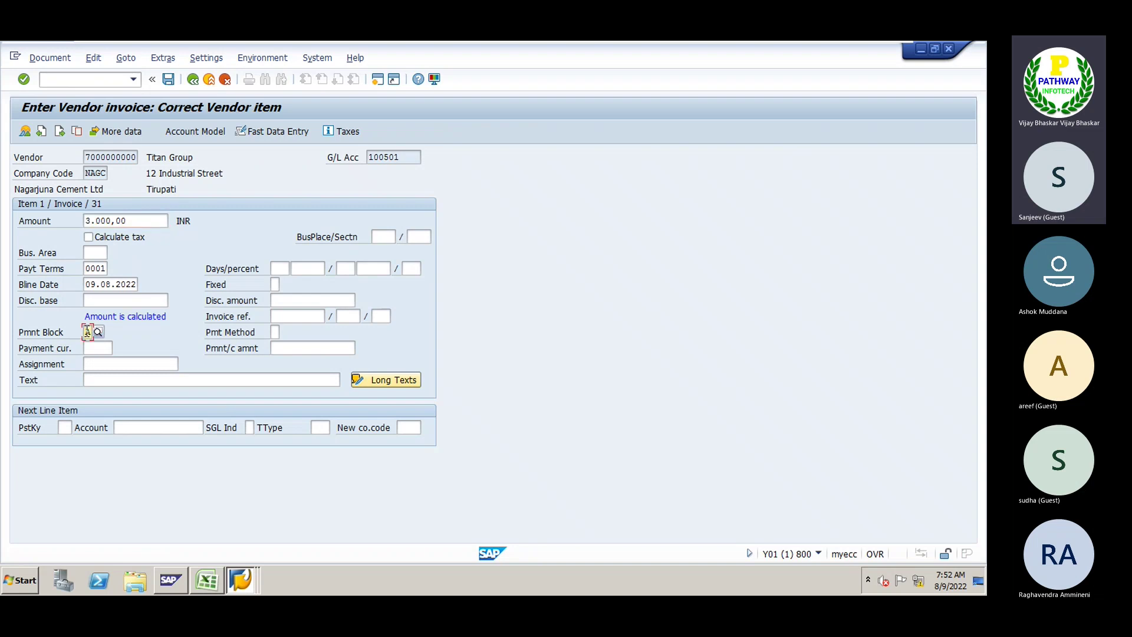
# Give the vendor item text 'Vendor Invoice' and add a posting key 40 line for G/L 200120
pyautogui.click(107, 380)
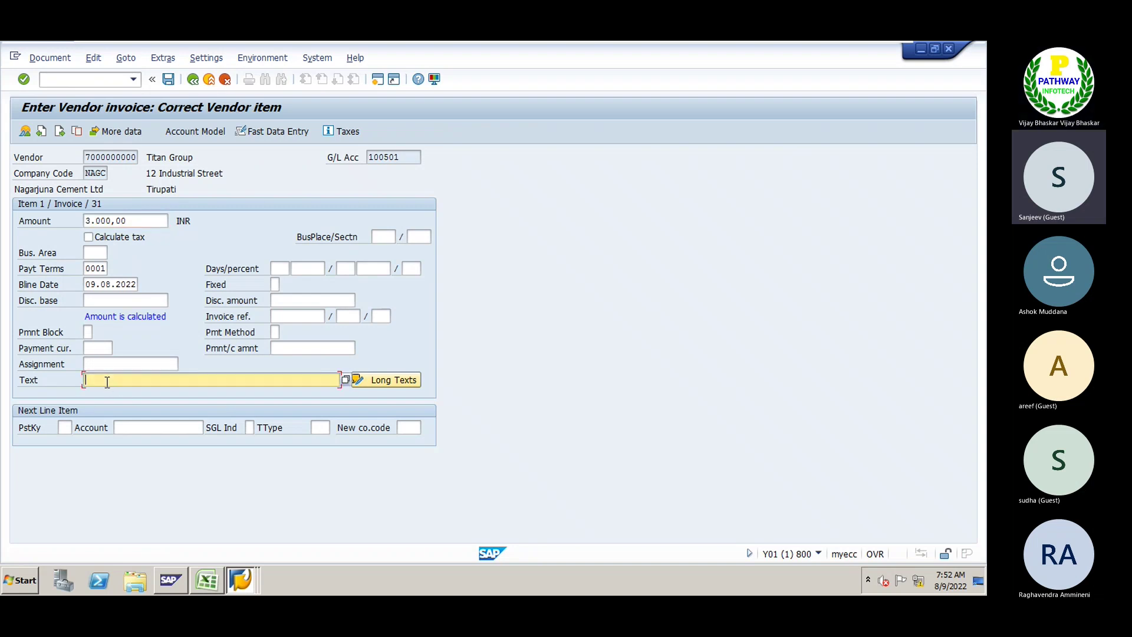
pyautogui.write('V')
pyautogui.press('Down')
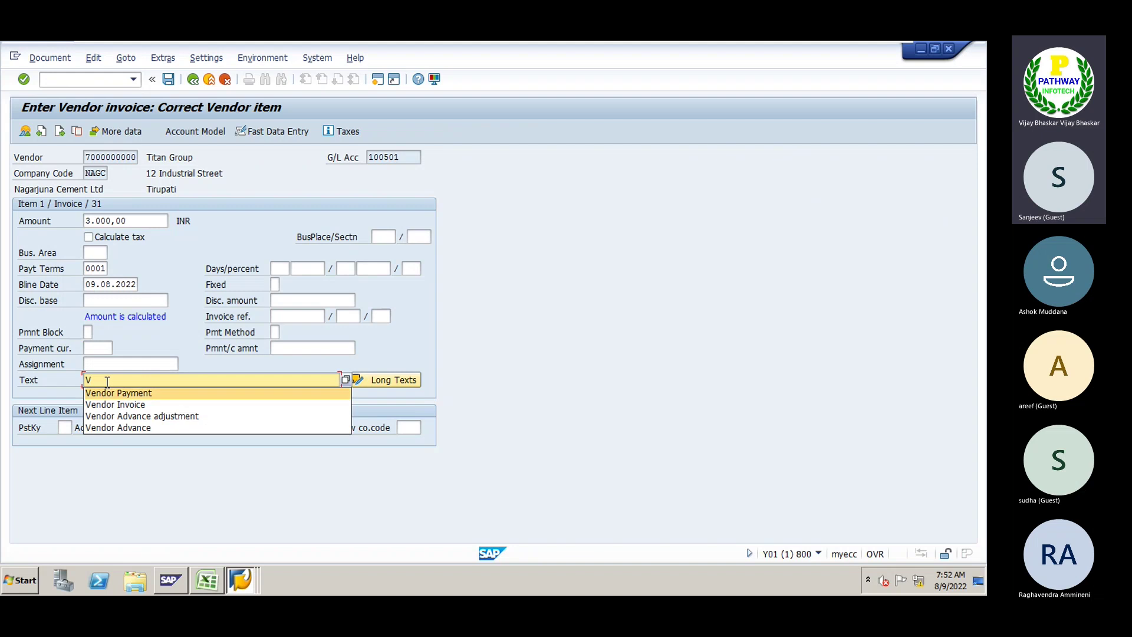
pyautogui.press('Down')
pyautogui.press('Return')
pyautogui.press('Tab')
pyautogui.press('Down')
pyautogui.press('Return')
pyautogui.press('Tab')
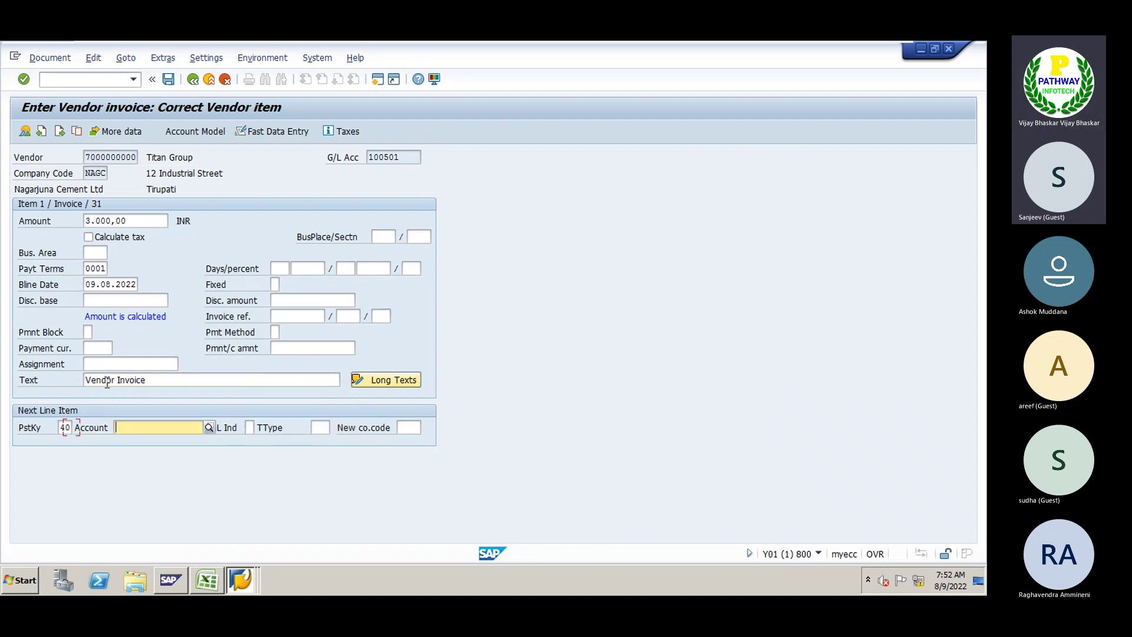
pyautogui.press('Down')
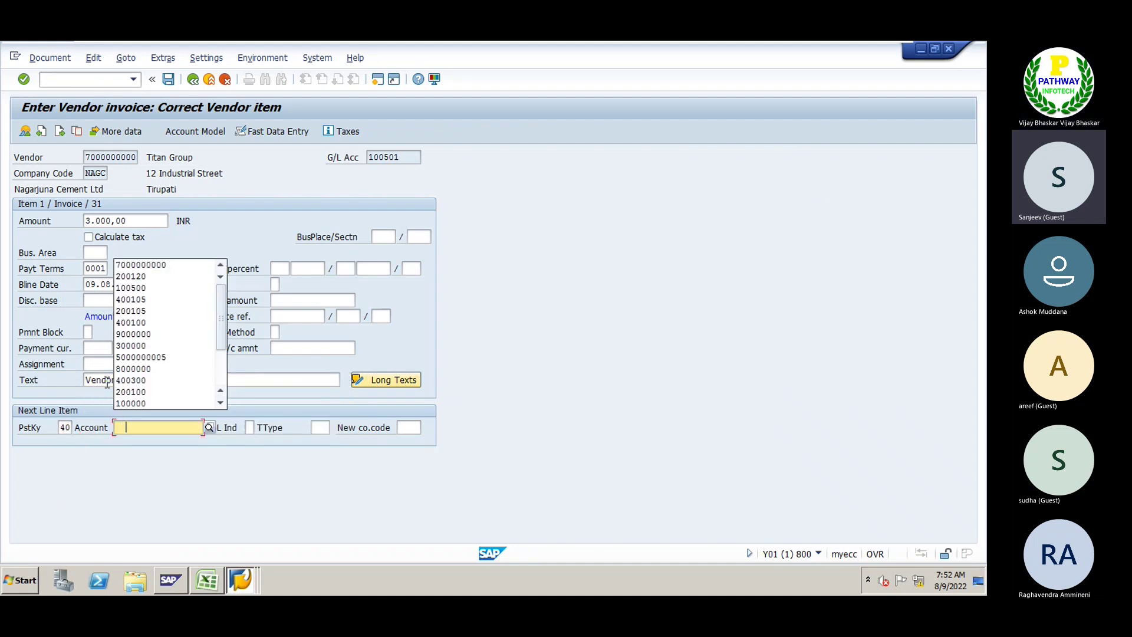
pyautogui.press('Down')
pyautogui.press('Down')
pyautogui.press('Return')
pyautogui.press('Return')
# Fill the debit line with * and +, simulate, and post as document 50007
pyautogui.write('*')
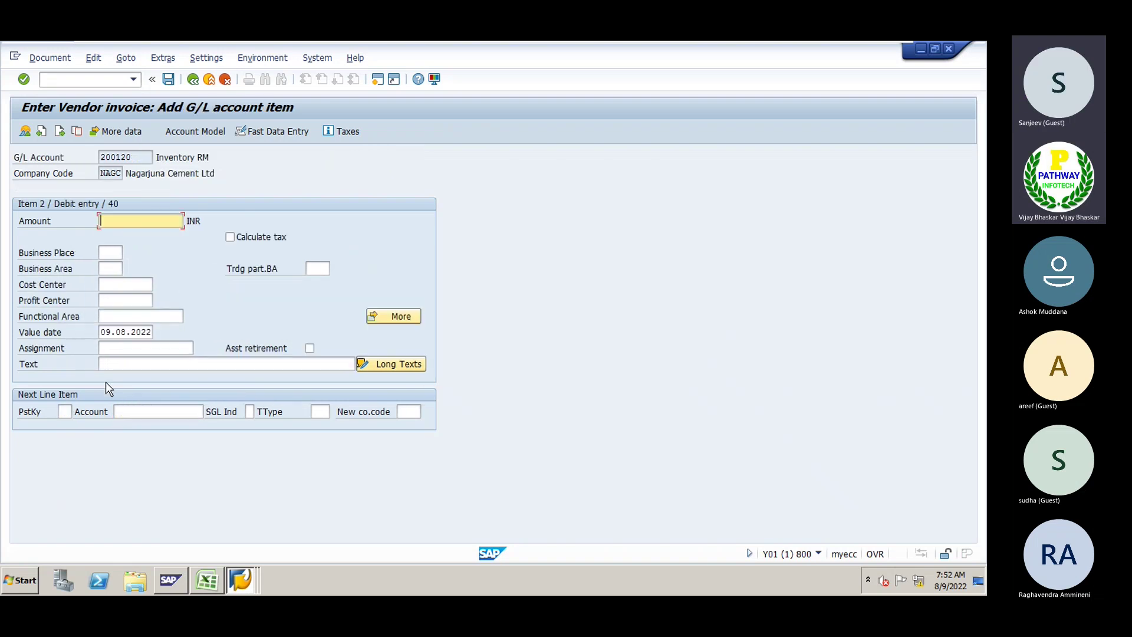
pyautogui.press('Tab')
pyautogui.press('Tab')
pyautogui.press('Tab')
pyautogui.press('Tab')
pyautogui.press('Tab')
pyautogui.press('Tab')
pyautogui.press('Tab')
pyautogui.press('Tab')
pyautogui.press('Tab')
pyautogui.press('Tab')
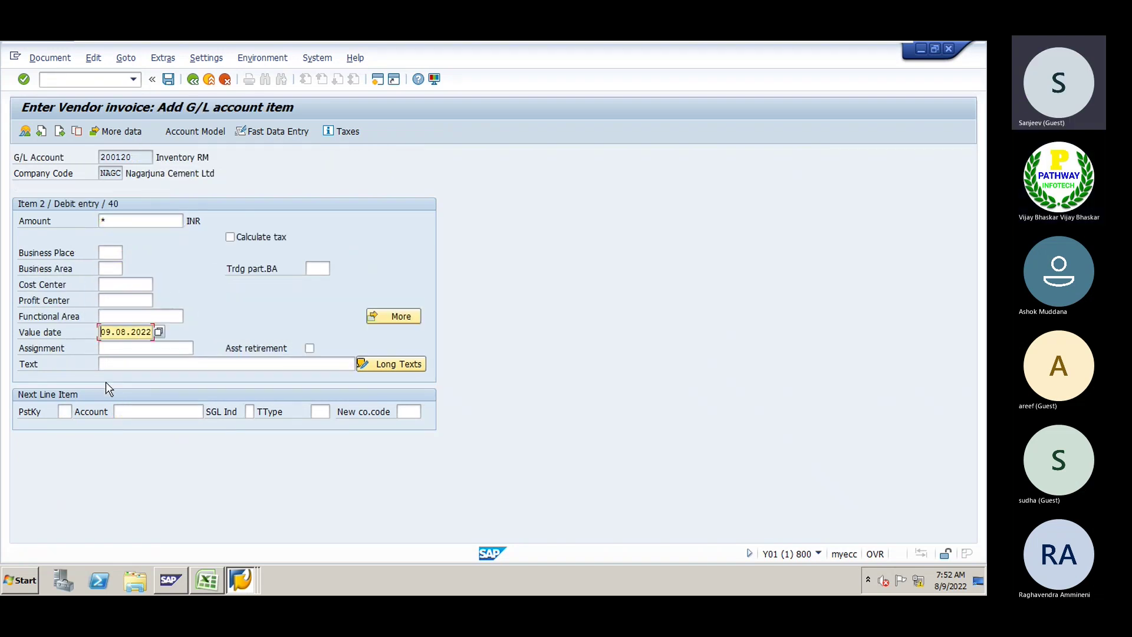
pyautogui.write('+')
pyautogui.press('Return')
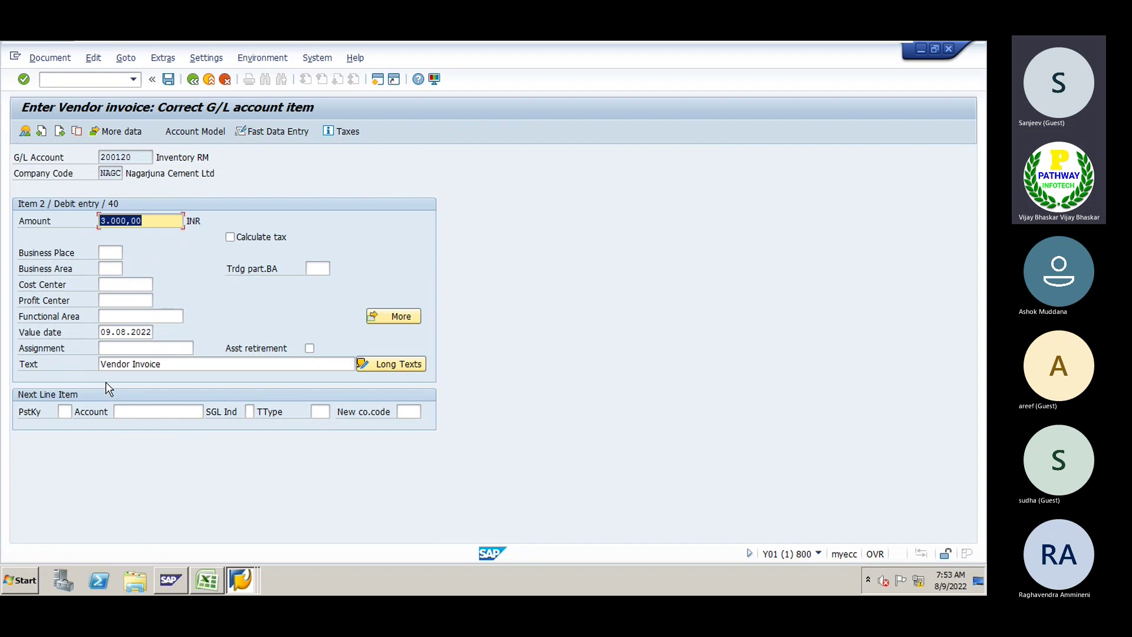
pyautogui.click(50, 58)
pyautogui.click(58, 124)
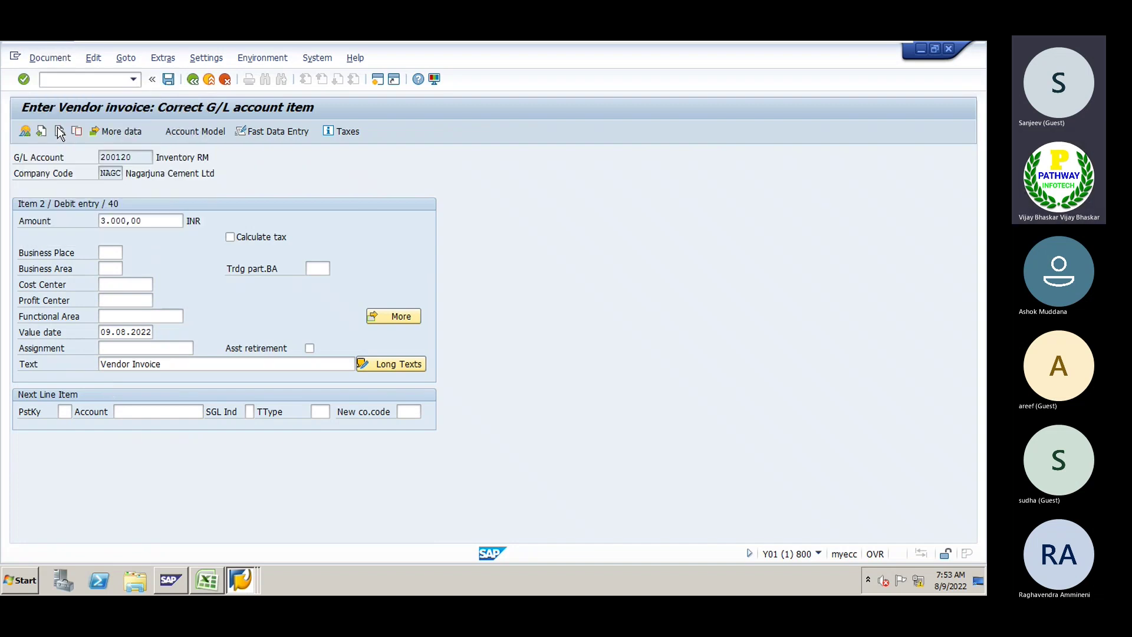
pyautogui.click(168, 79)
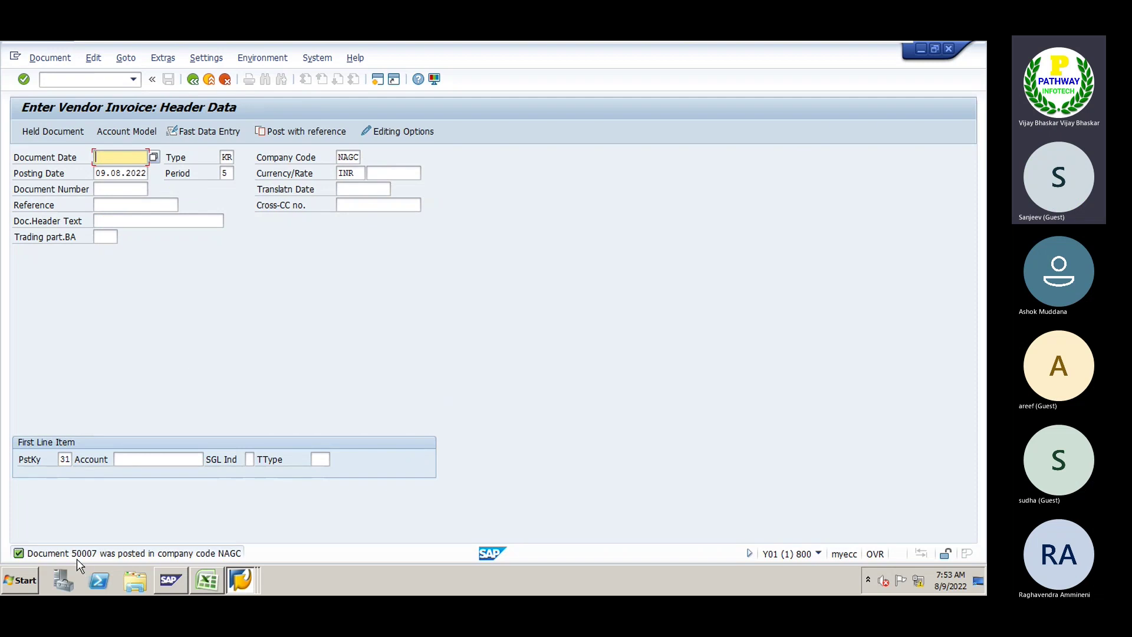
# Refresh the vendor line item list, select invoice 50007, and bring up Change Layout
pyautogui.hotkey('alt', 'Tab')
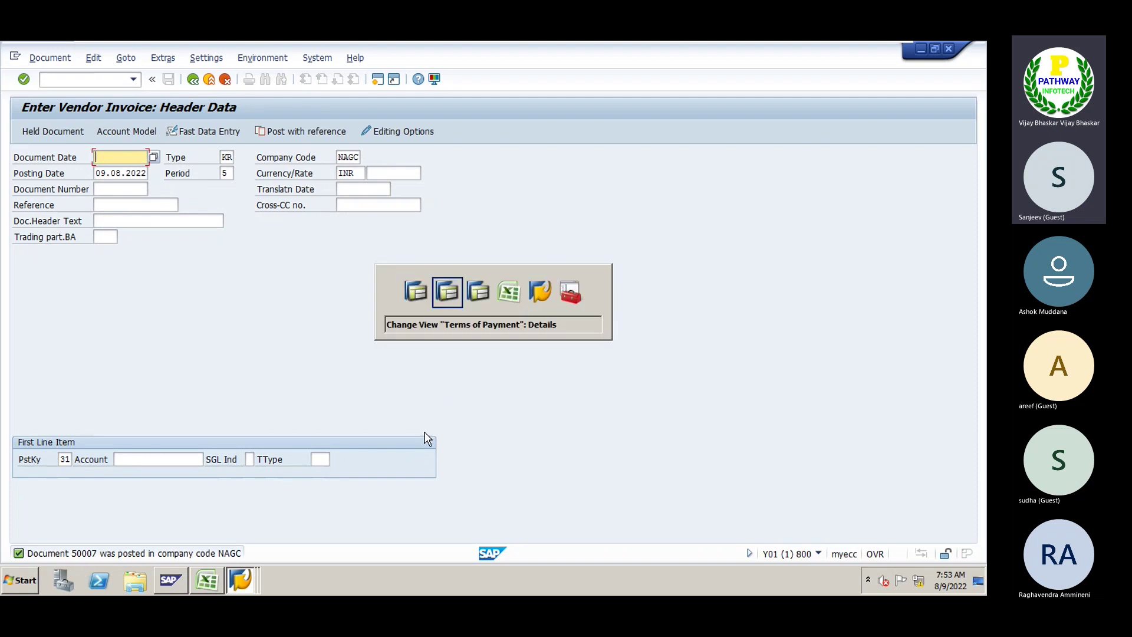
pyautogui.hotkey('alt', 'Tab')
pyautogui.hotkey('alt', 'Tab')
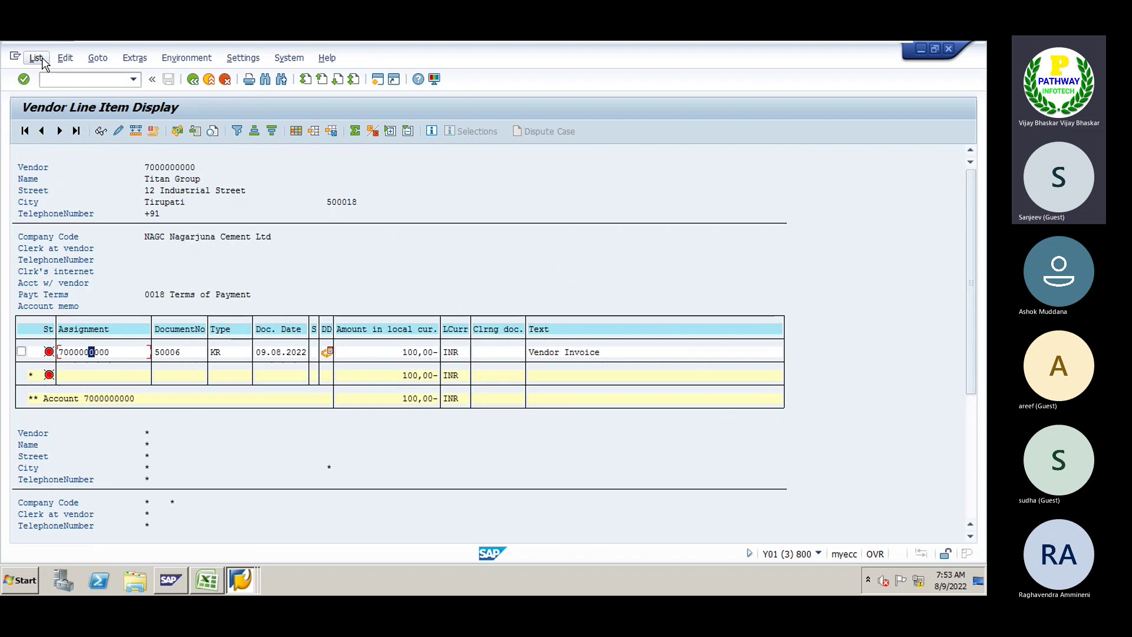
pyautogui.click(43, 63)
pyautogui.click(47, 93)
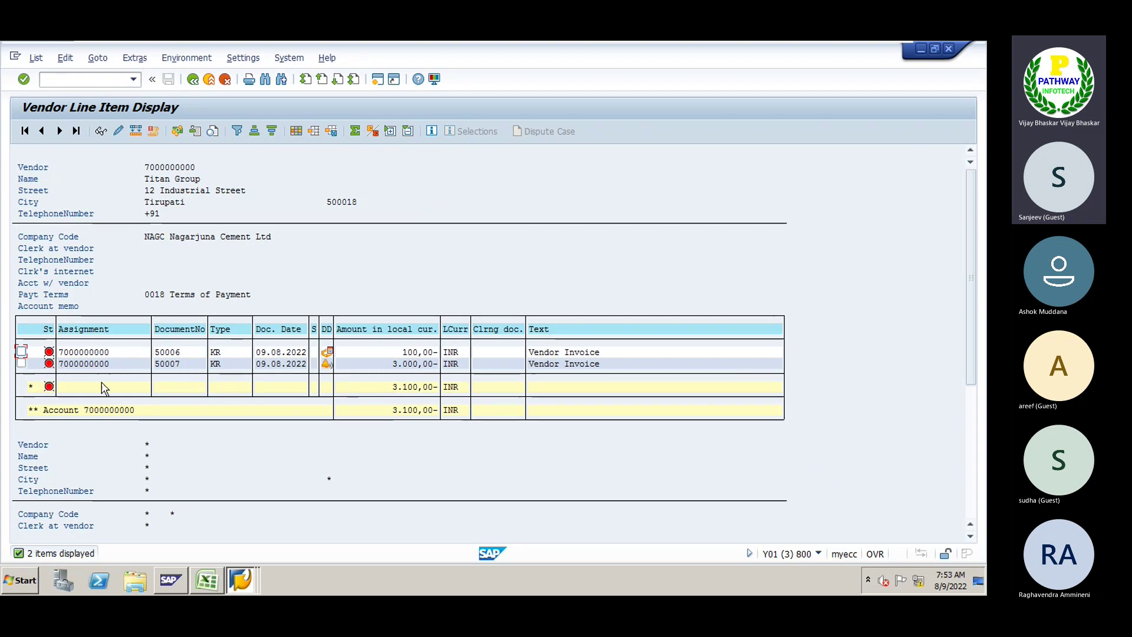
pyautogui.click(22, 364)
pyautogui.click(296, 131)
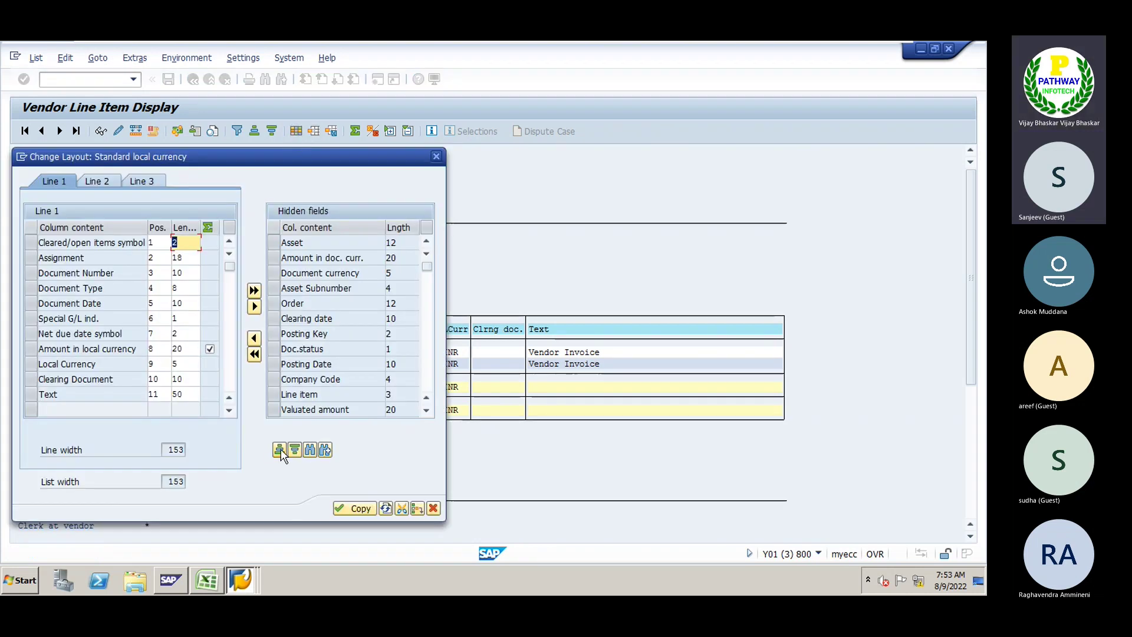
# Move the hidden Payment Block field into Line 1 above Special G/L ind. and apply the layout
pyautogui.click(280, 451)
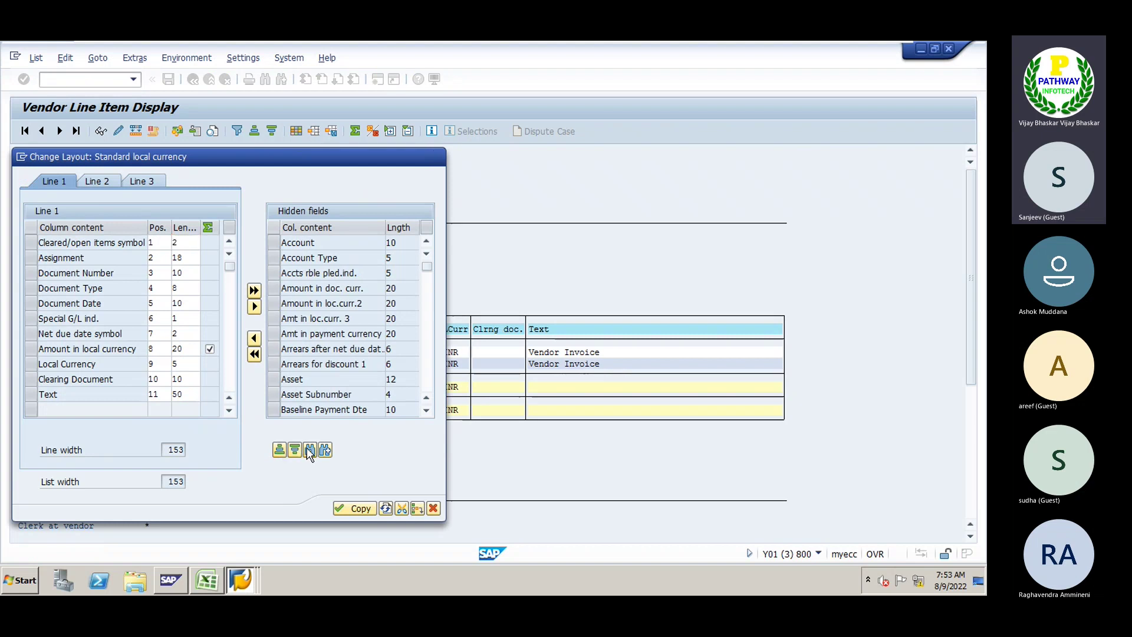
pyautogui.click(309, 451)
pyautogui.write('Paymen')
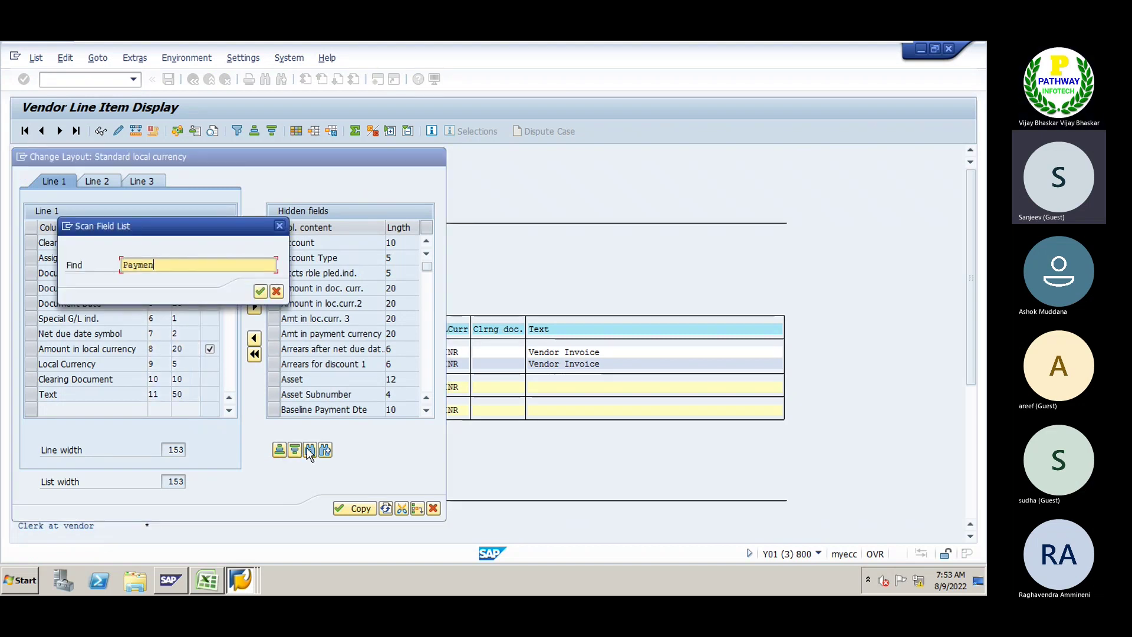
pyautogui.write('t Block')
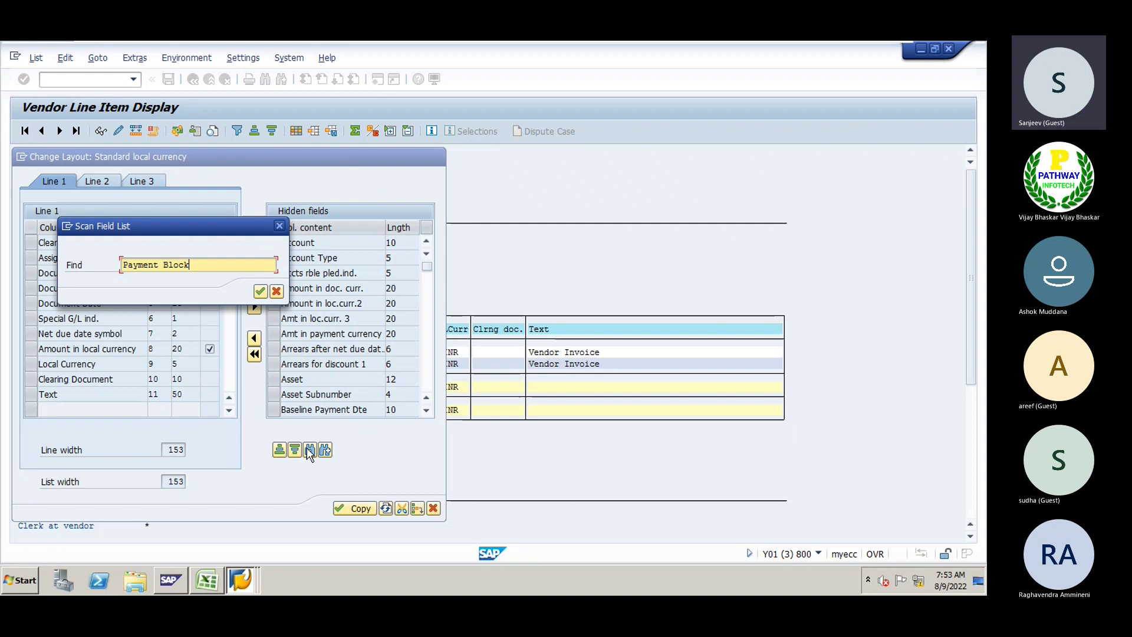
pyautogui.press('Return')
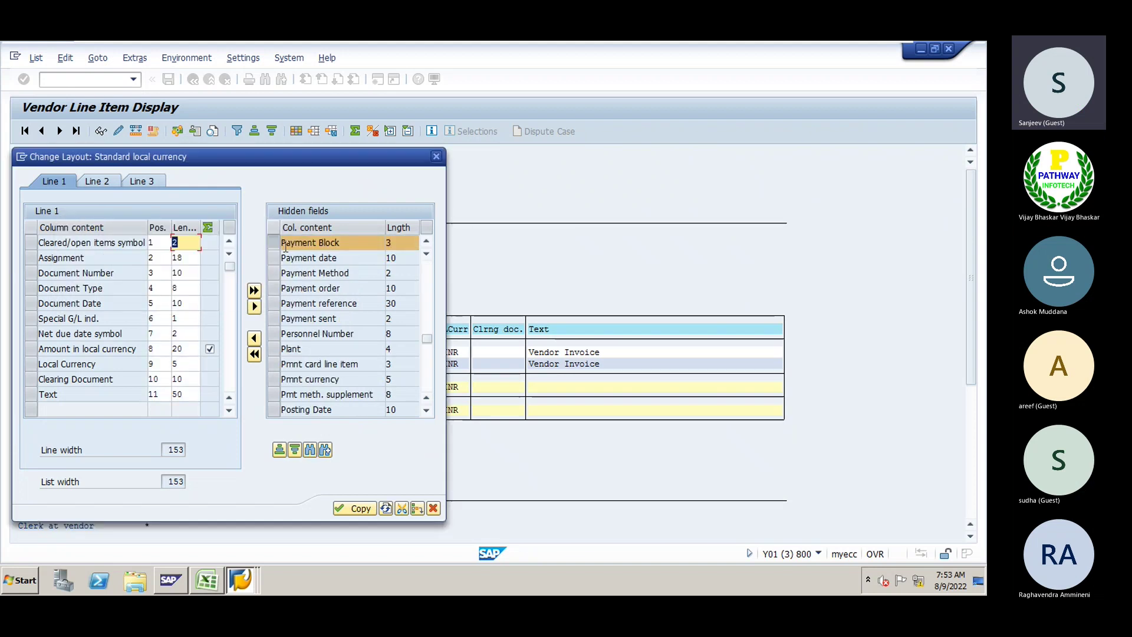
pyautogui.click(271, 245)
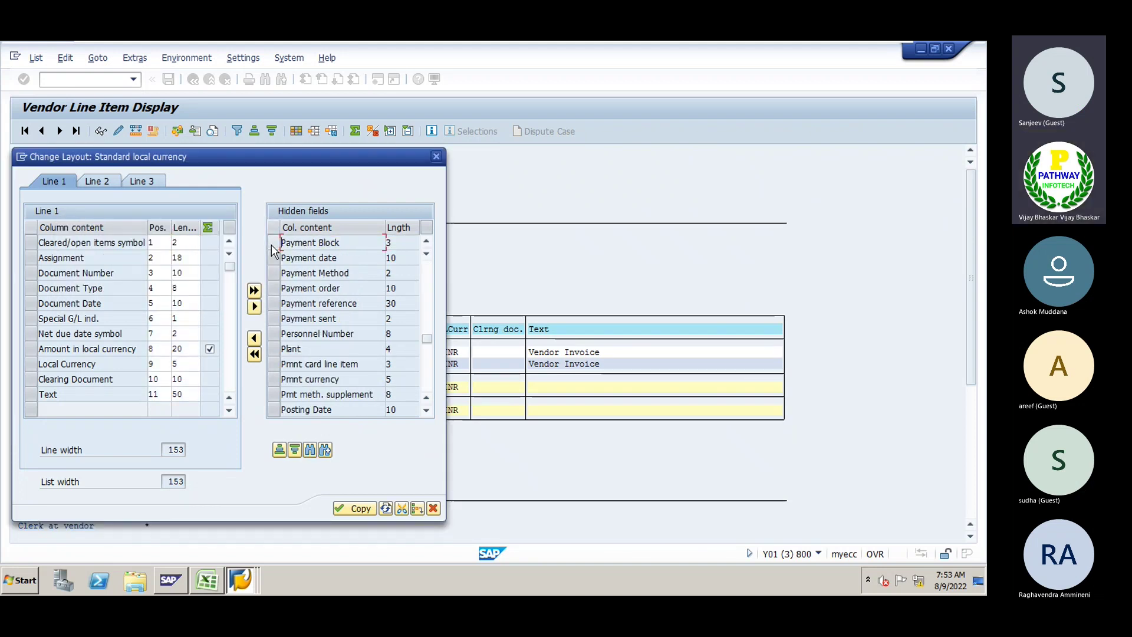
pyautogui.click(277, 242)
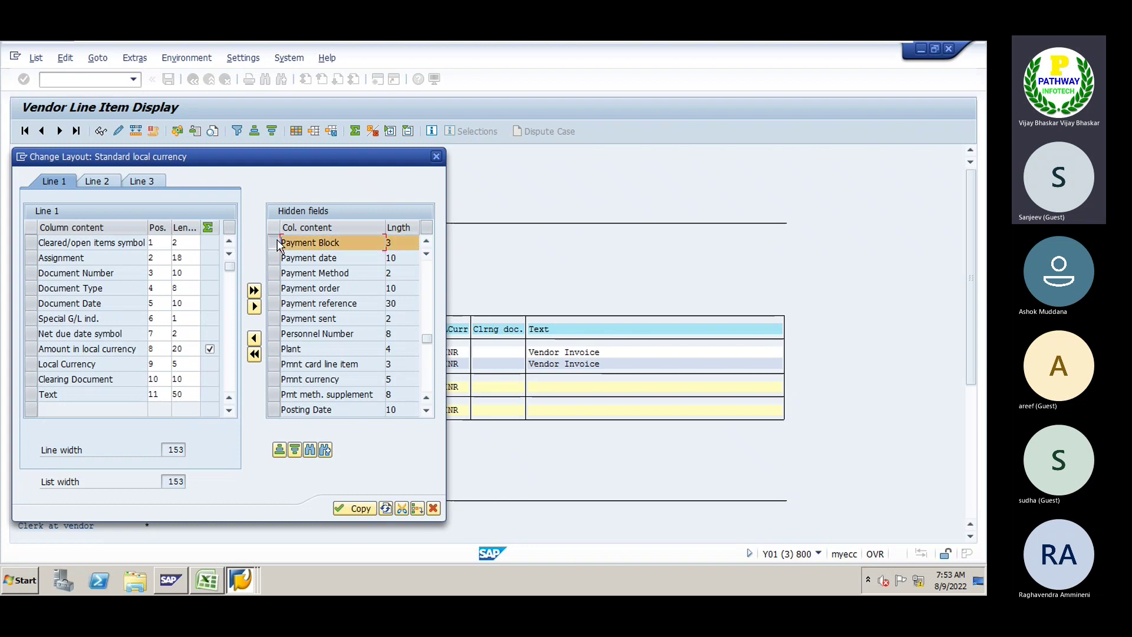
pyautogui.click(31, 318)
pyautogui.click(254, 338)
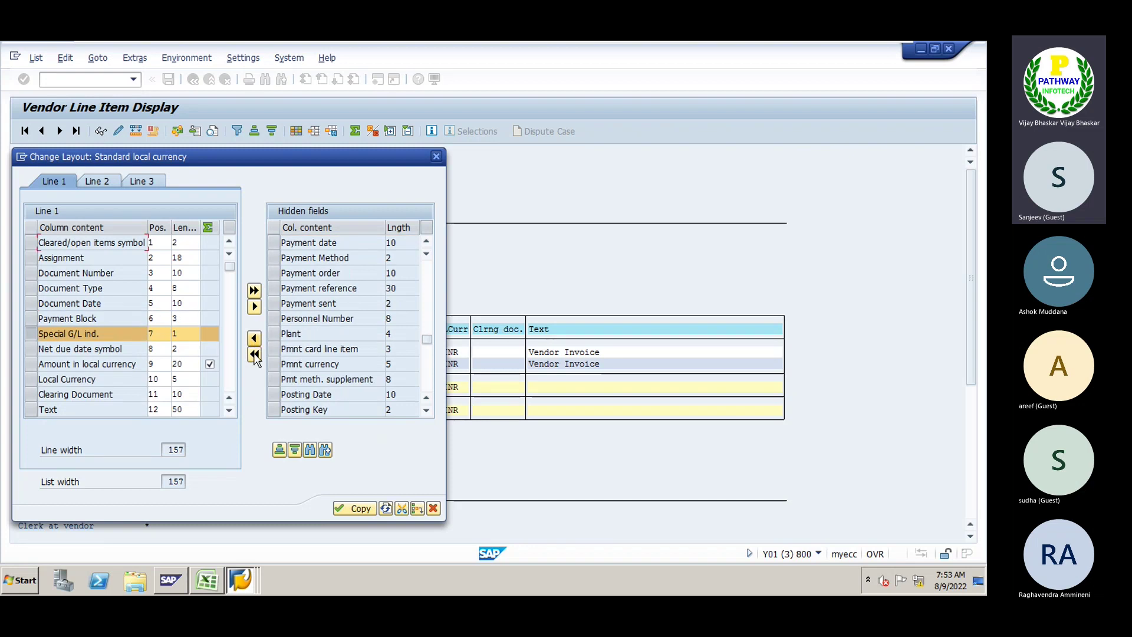
pyautogui.click(354, 508)
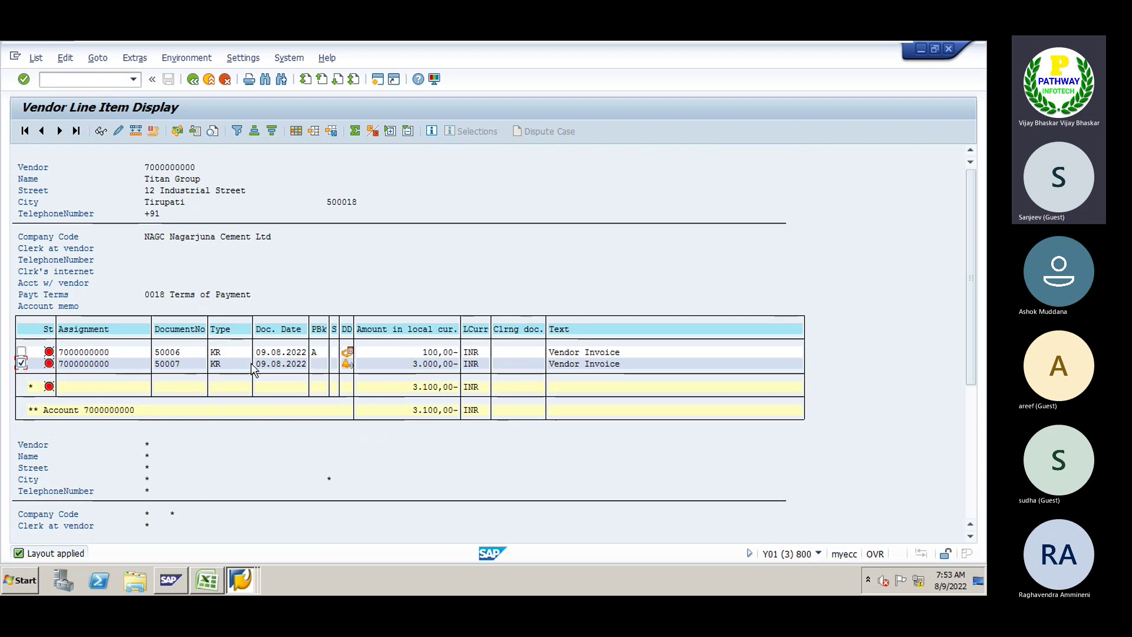
# Open the line item details of invoice 50007
pyautogui.click(155, 364)
pyautogui.click(21, 363)
pyautogui.click(263, 363)
pyautogui.doubleClick(263, 363)
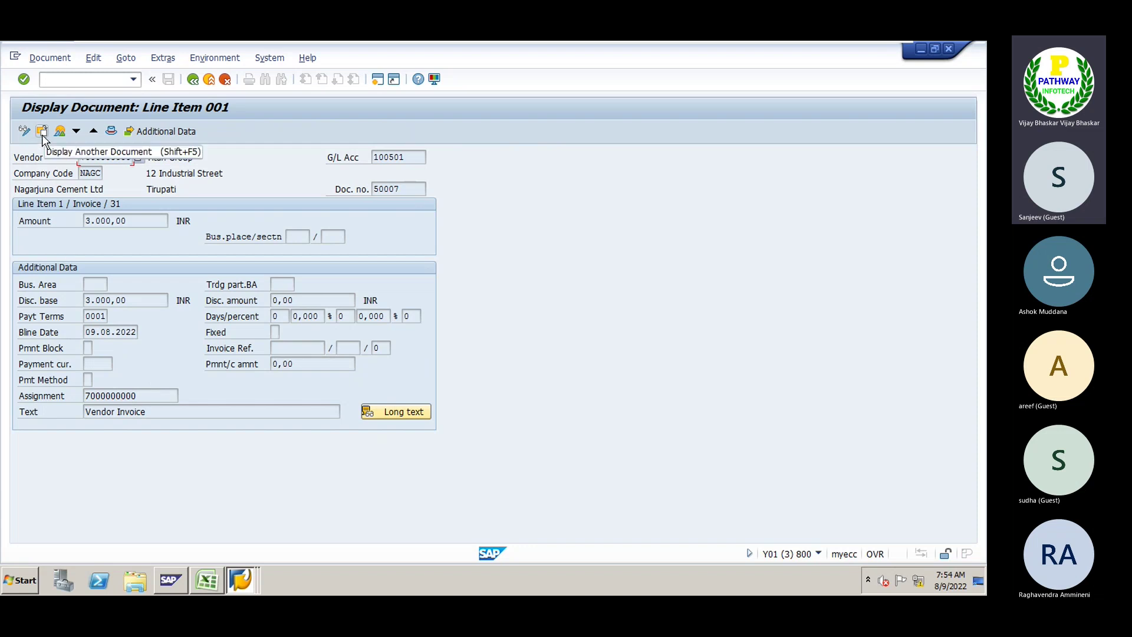
# Set the vendor item's payment block to A in change mode and save the document
pyautogui.click(24, 131)
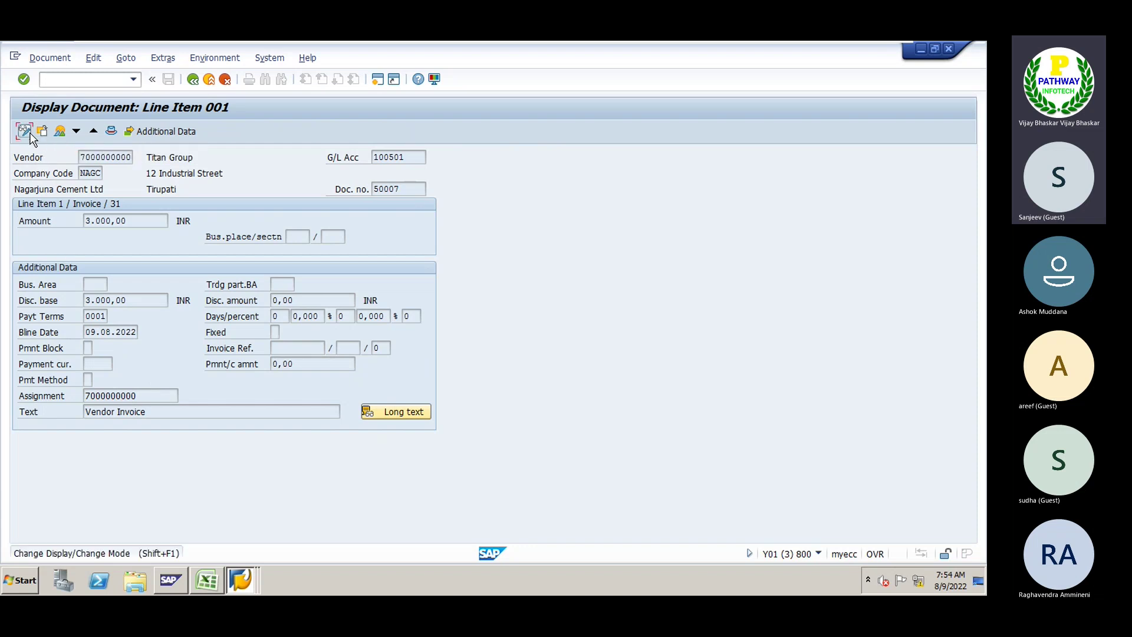
pyautogui.click(88, 348)
pyautogui.write('A')
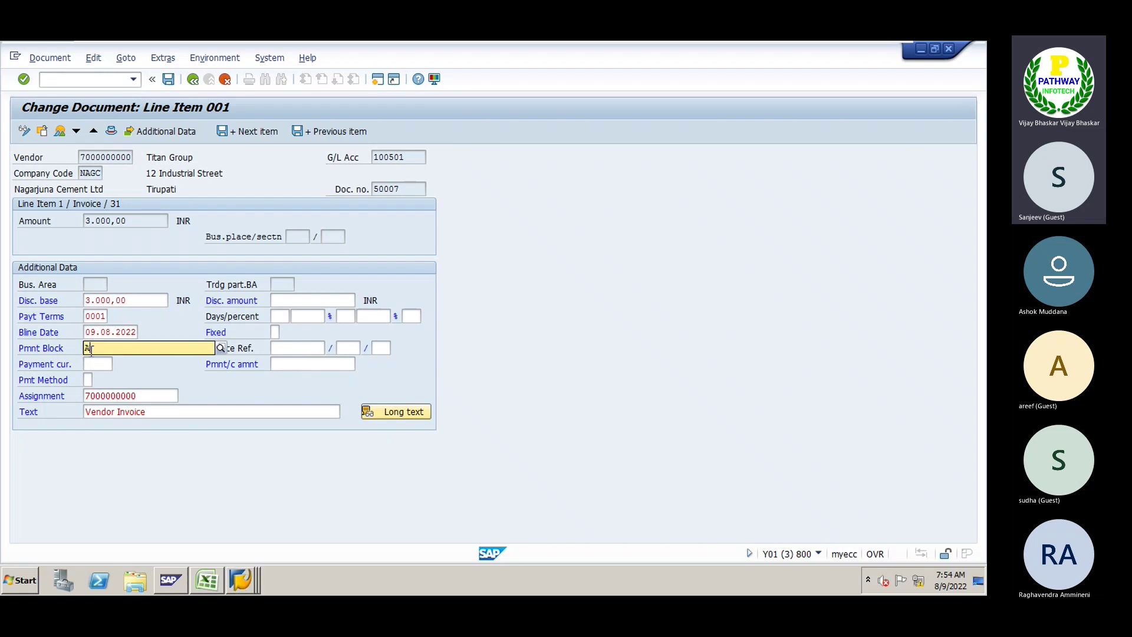
pyautogui.press('Return')
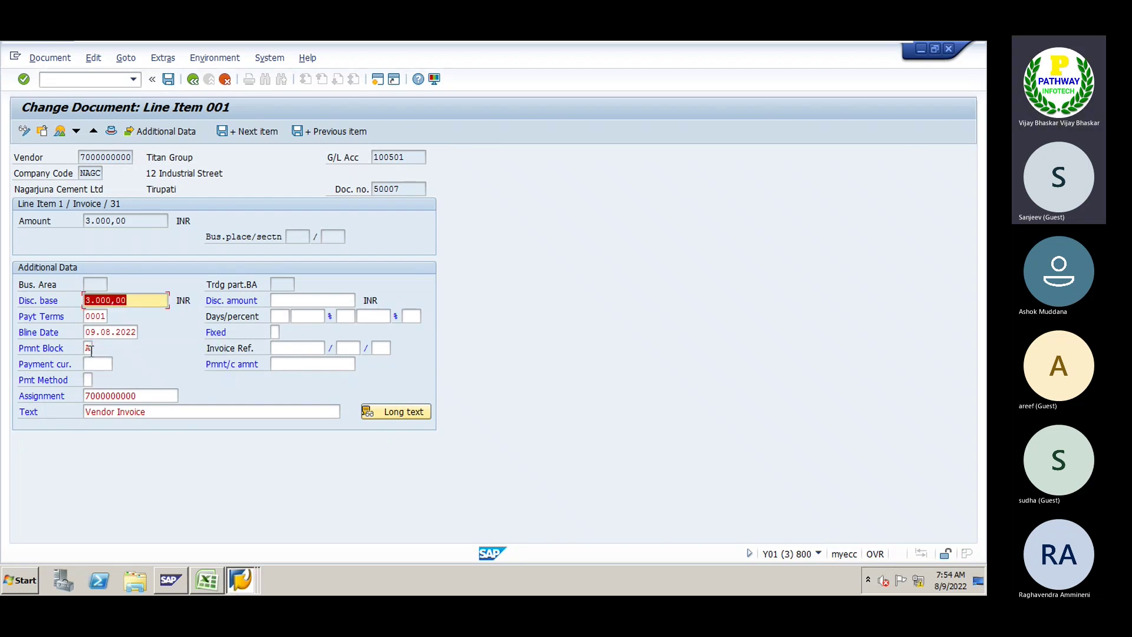
pyautogui.click(168, 79)
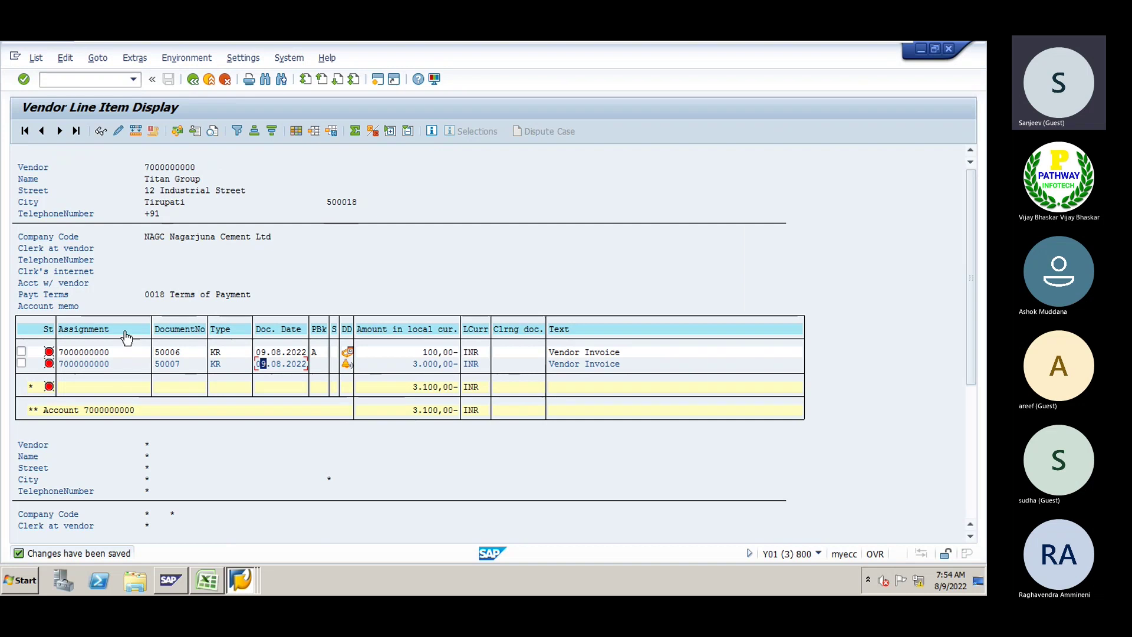
# Refresh the list and re-add Payment Block before Document Date in the layout
pyautogui.click(36, 58)
pyautogui.click(43, 86)
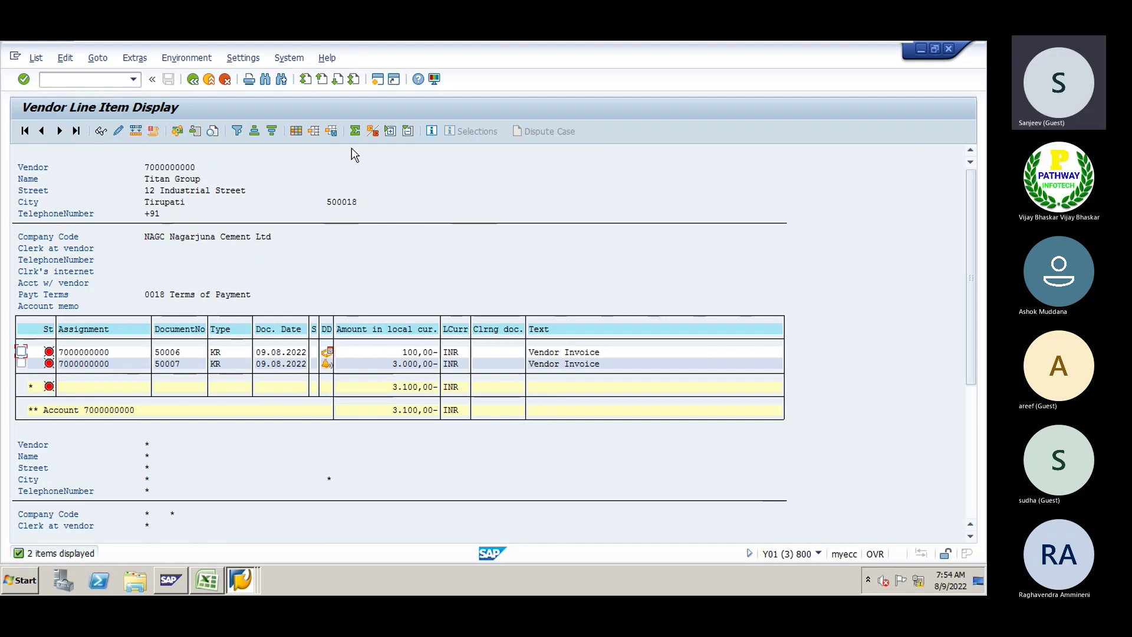
pyautogui.click(301, 132)
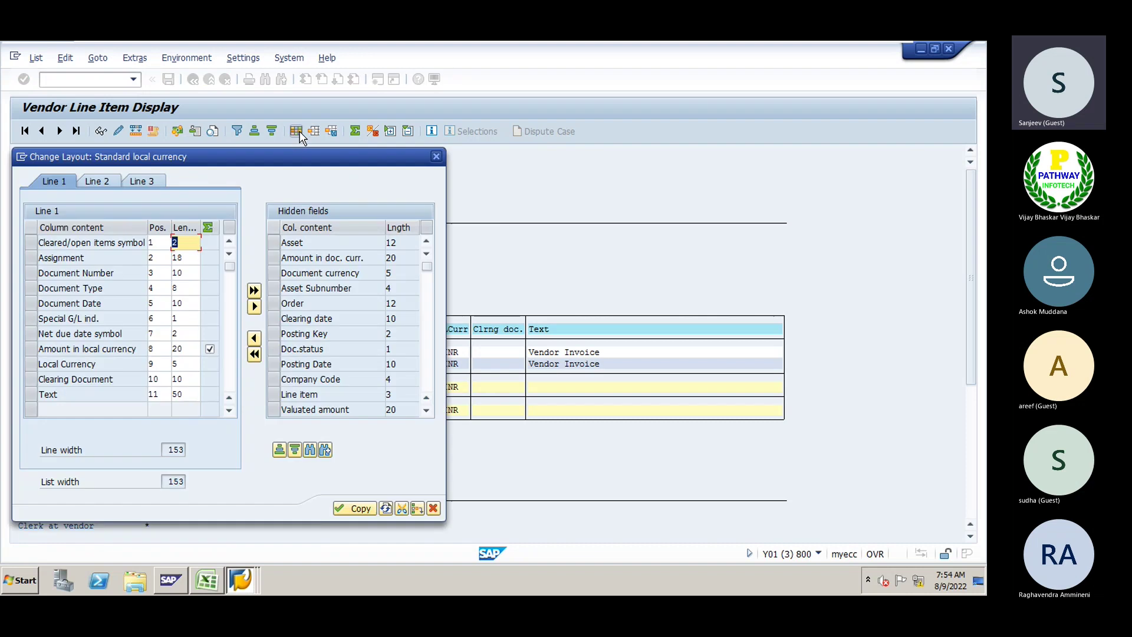
pyautogui.click(304, 451)
pyautogui.write('pay')
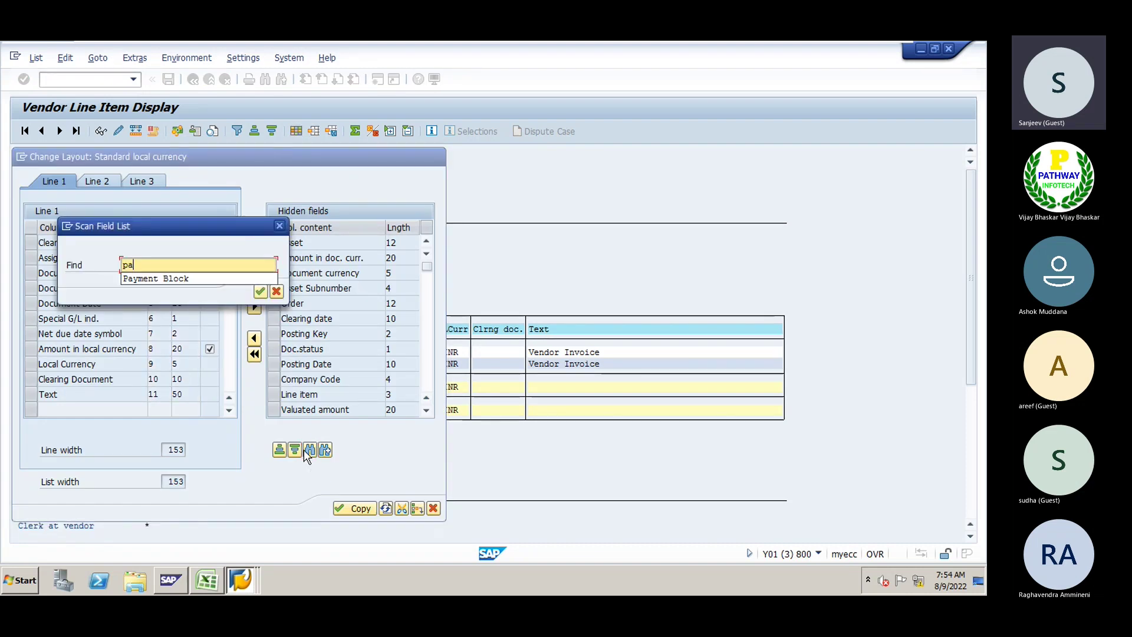
pyautogui.press('Return')
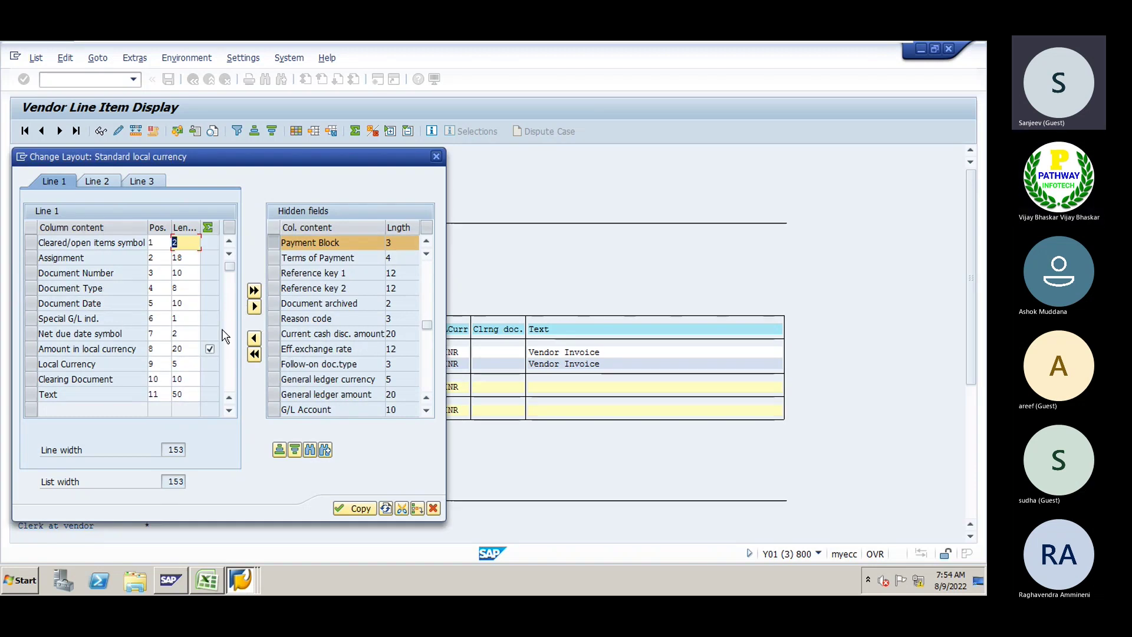
pyautogui.click(28, 304)
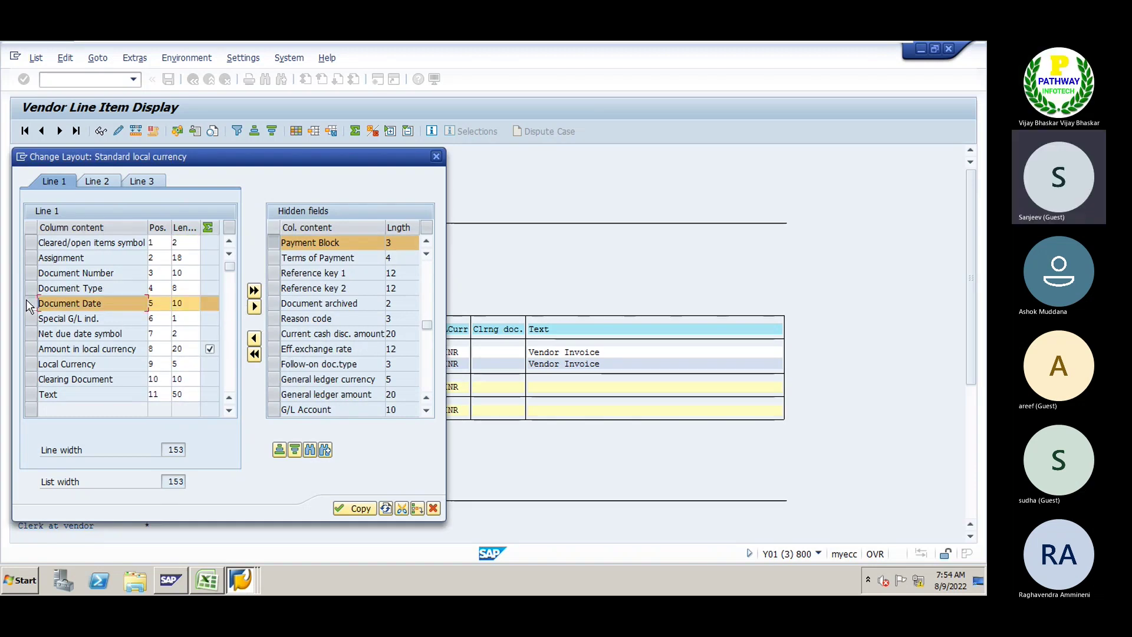
pyautogui.click(254, 338)
pyautogui.click(354, 508)
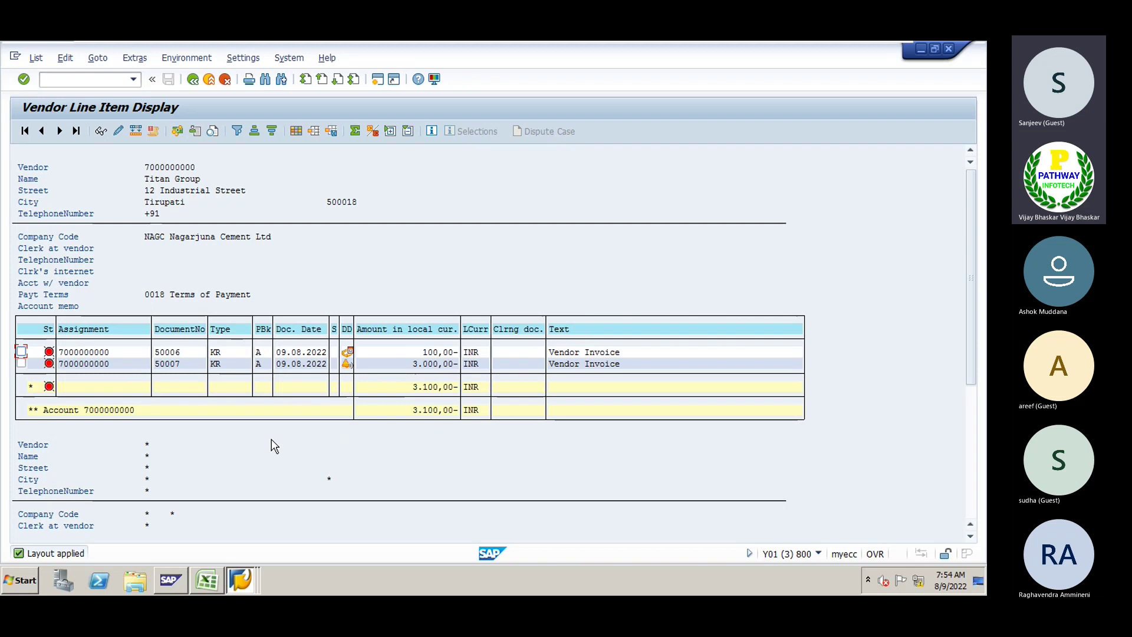
# Bring the Nagarjuna Excel workbook with the invoice-blocking notes to the front
pyautogui.click(206, 581)
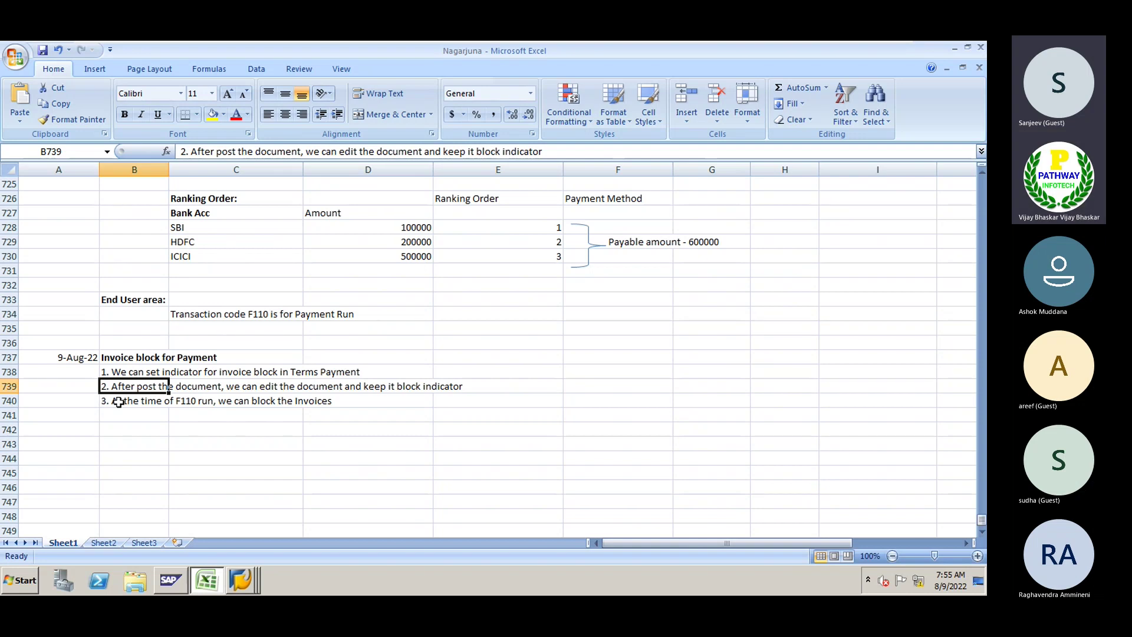
# Start creating a vendor with /nFK01 in account group NG01
pyautogui.hotkey('alt', 'Tab')
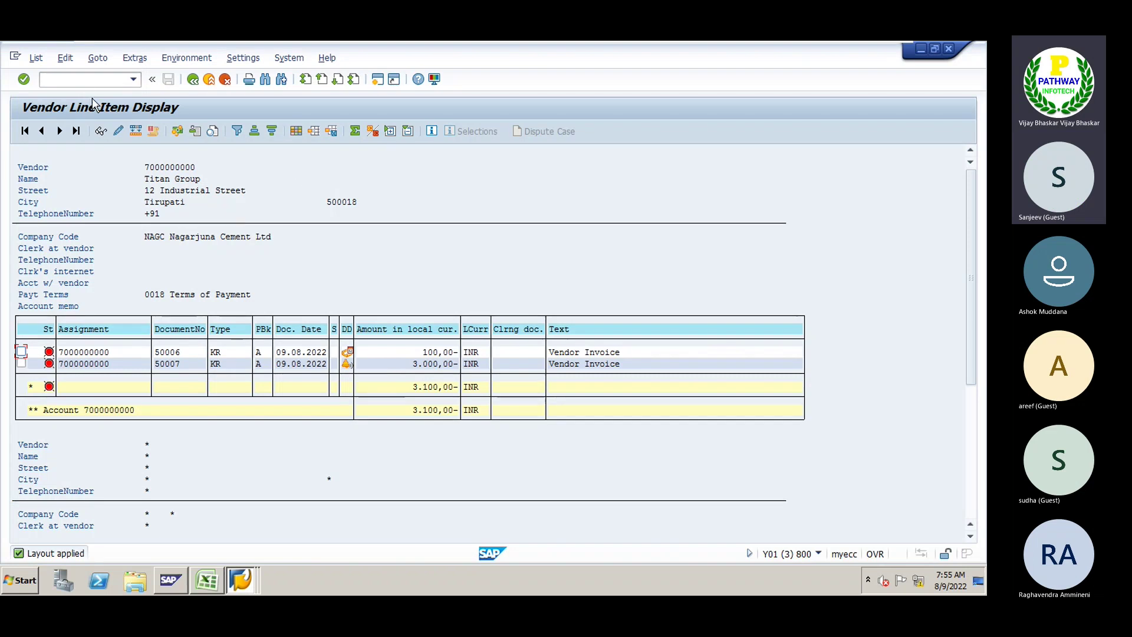
pyautogui.click(77, 79)
pyautogui.write('/')
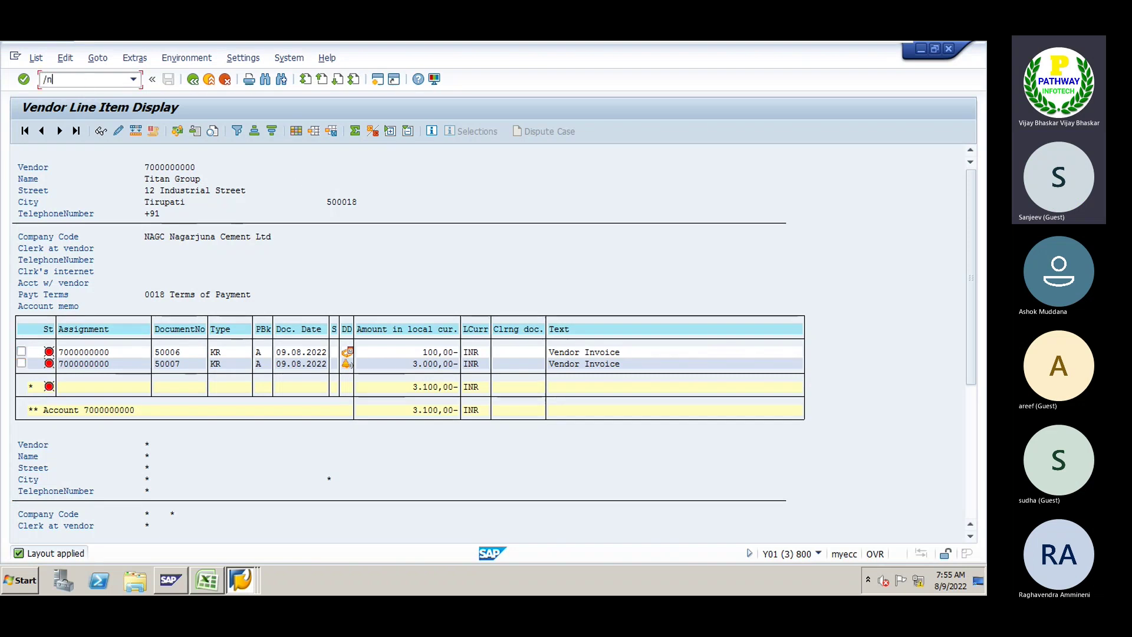
pyautogui.write('nfk01')
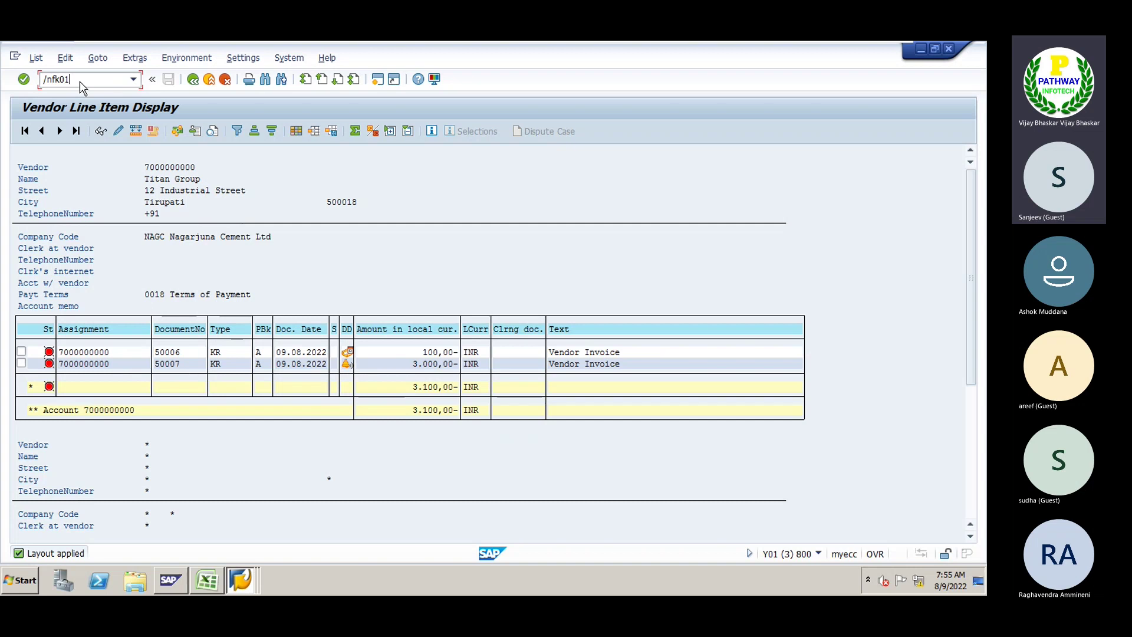
pyautogui.press('Return')
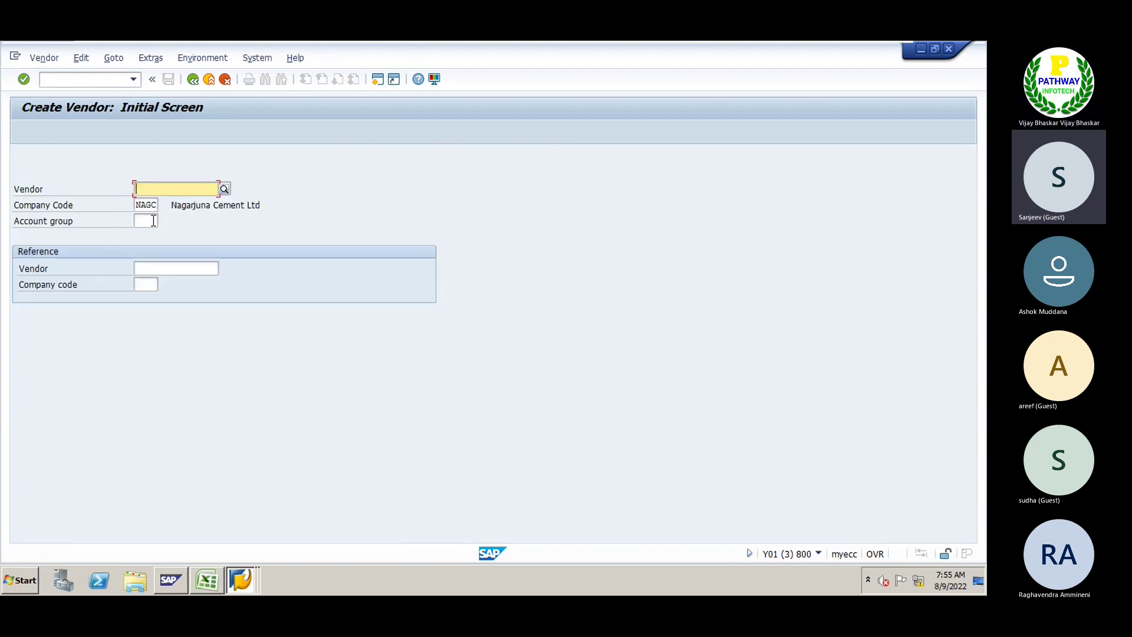
pyautogui.click(154, 221)
pyautogui.press('Down')
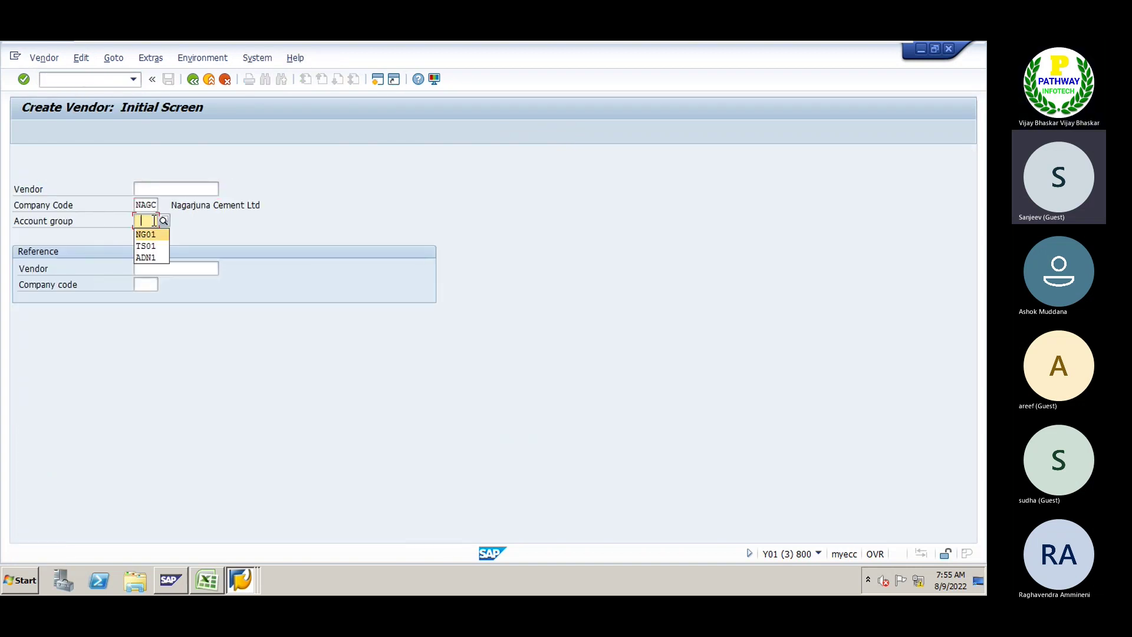
pyautogui.press('Return')
pyautogui.press('Return')
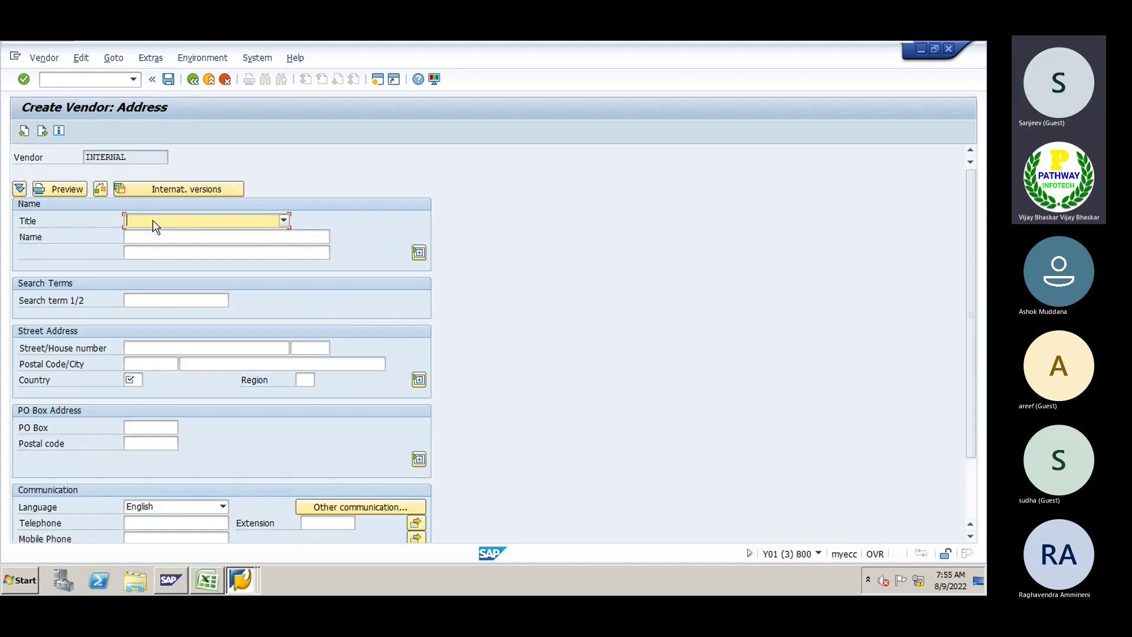
# Set title Company, name 'HP India' and search term 'HP'
pyautogui.press('Down')
pyautogui.press('Tab')
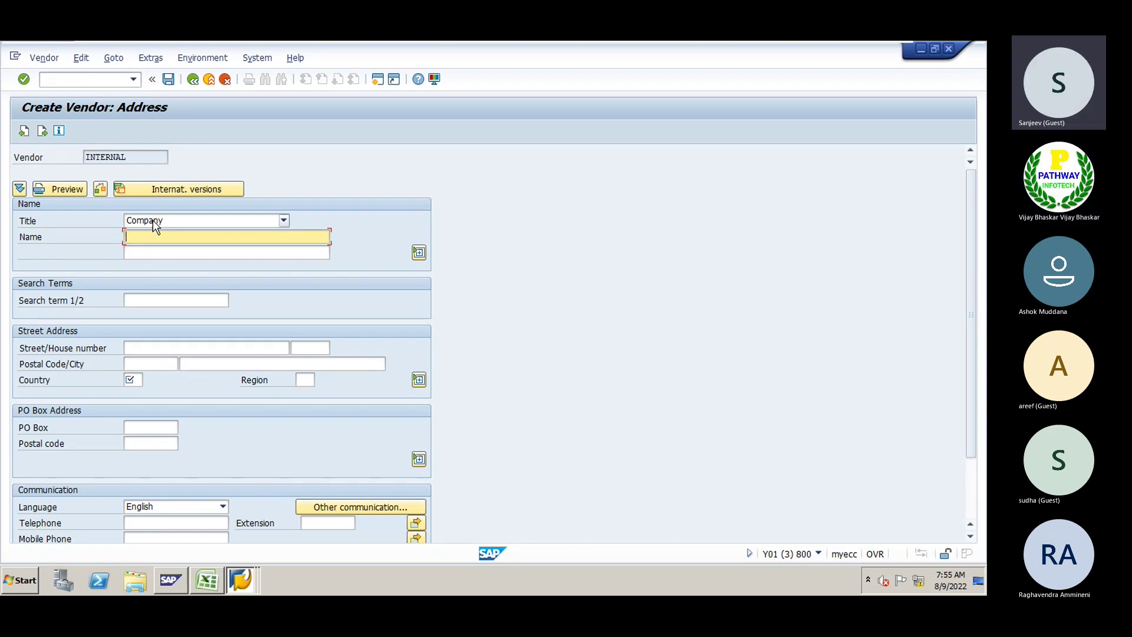
pyautogui.write('HP India')
pyautogui.press('Tab')
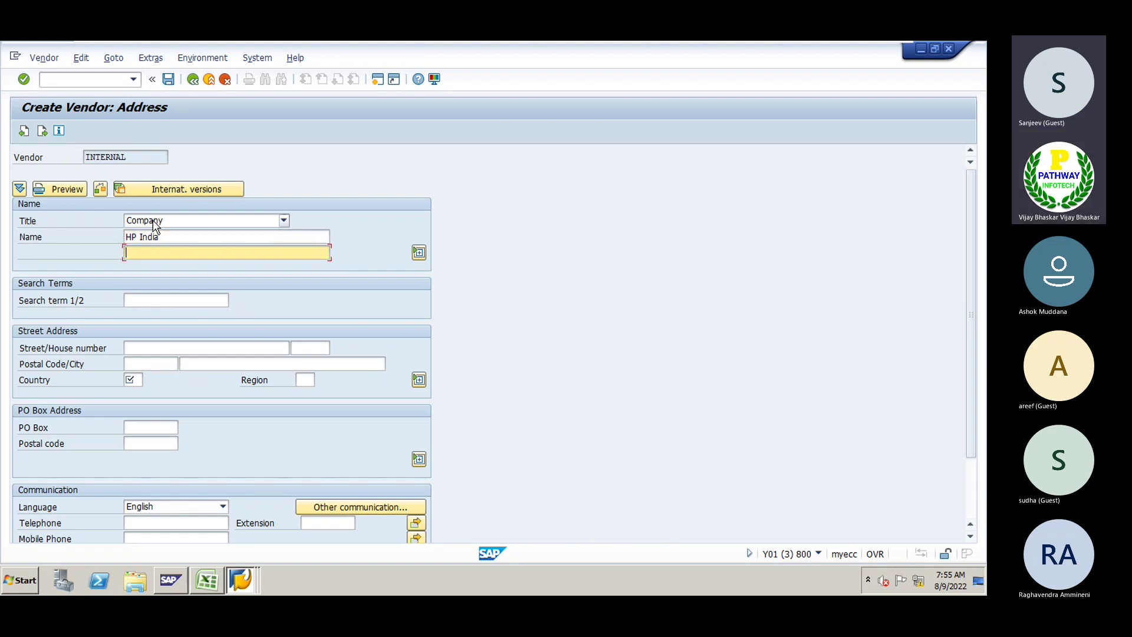
pyautogui.click(130, 301)
pyautogui.write('HP')
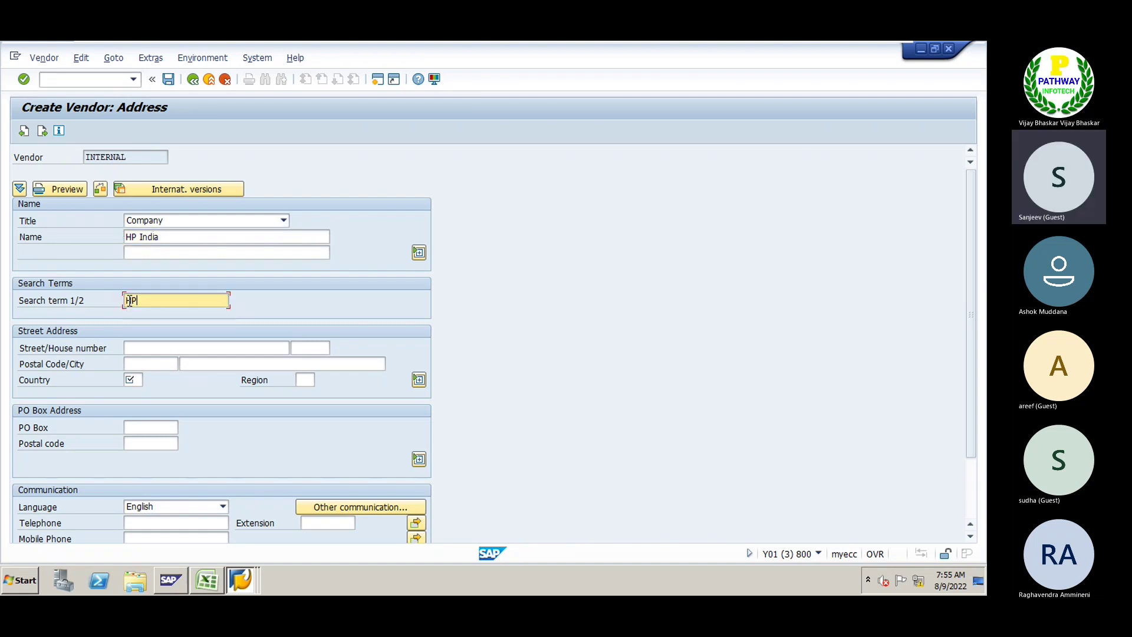
pyautogui.press('Tab')
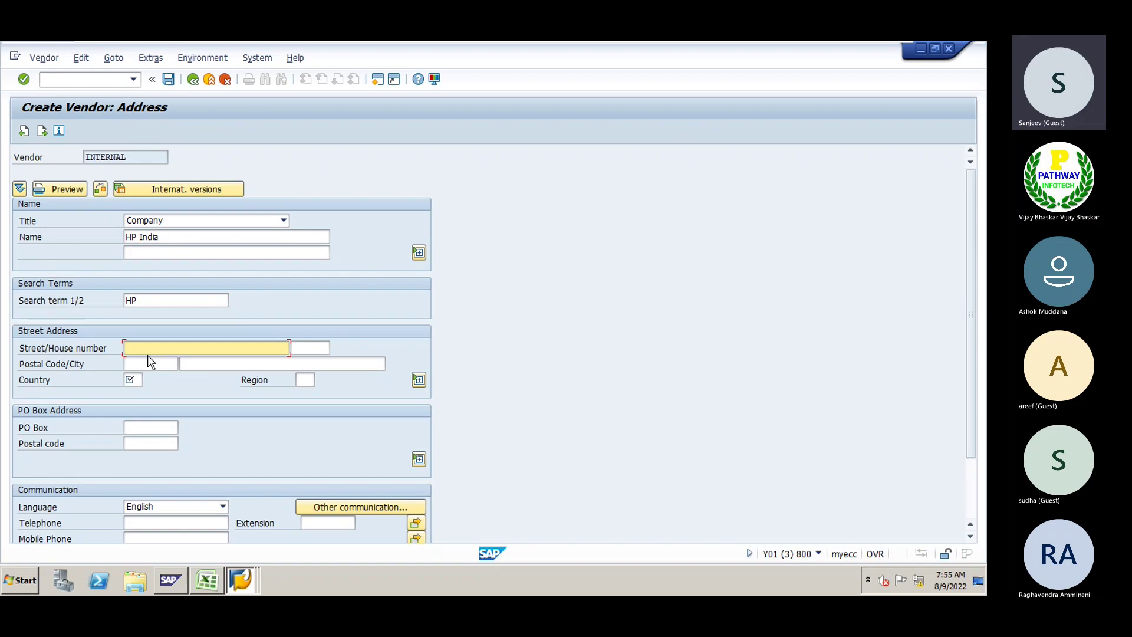
# Enter the vendor's street, house number and postal code, city Mumbai and country IN
pyautogui.press('BackSpace')
pyautogui.press('Tab')
pyautogui.press('Tab')
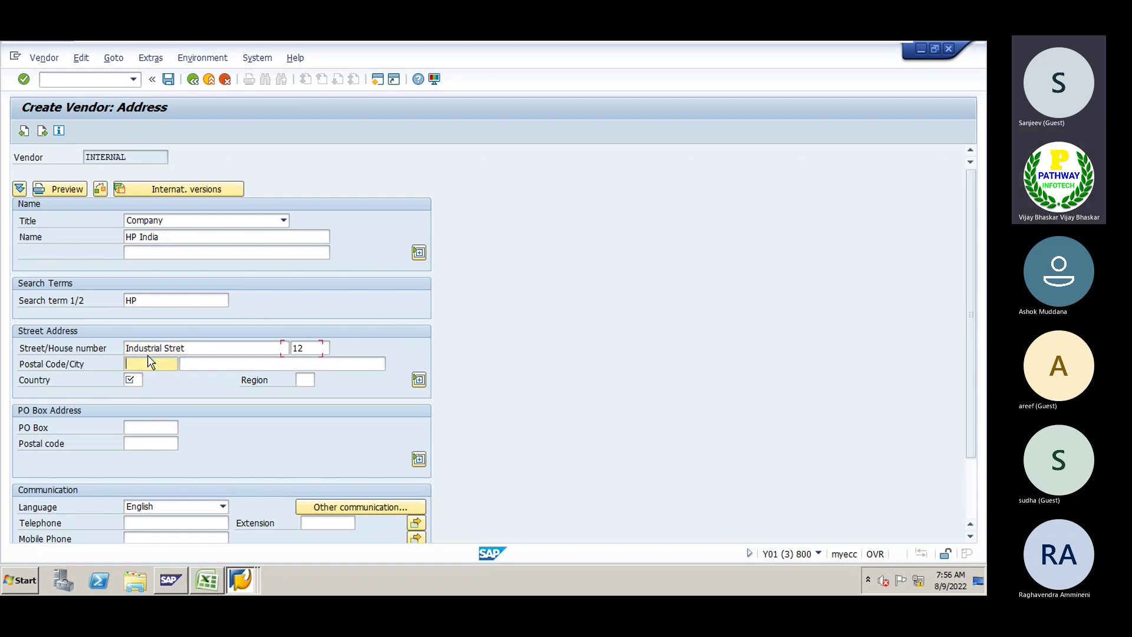
pyautogui.press('Tab')
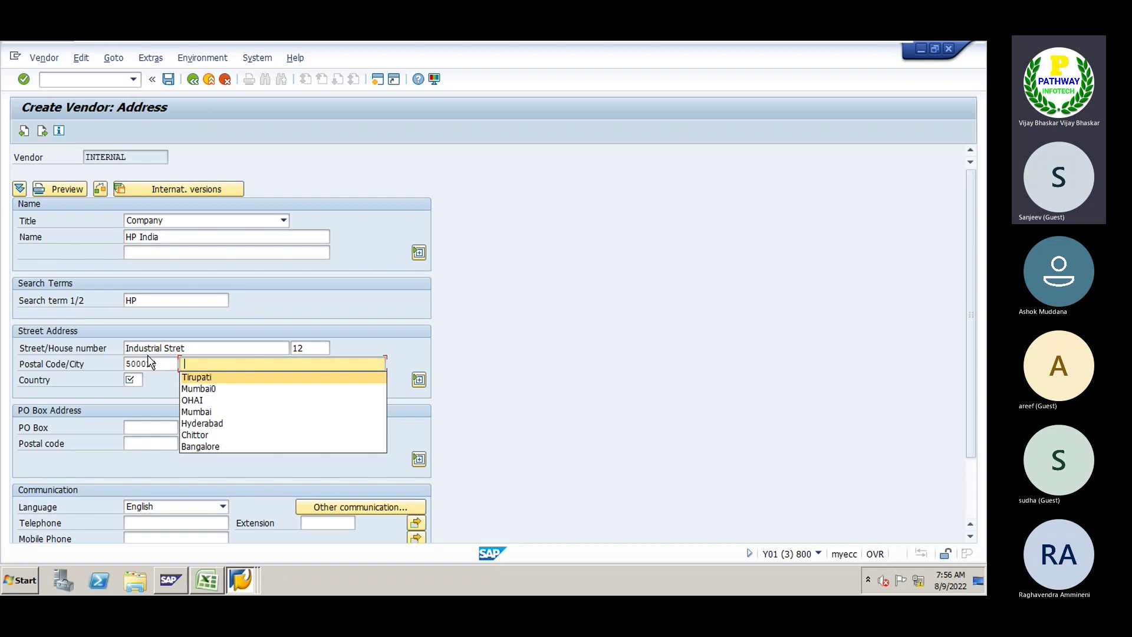
pyautogui.press('Down')
pyautogui.press('Down')
pyautogui.press('Down')
pyautogui.press('Return')
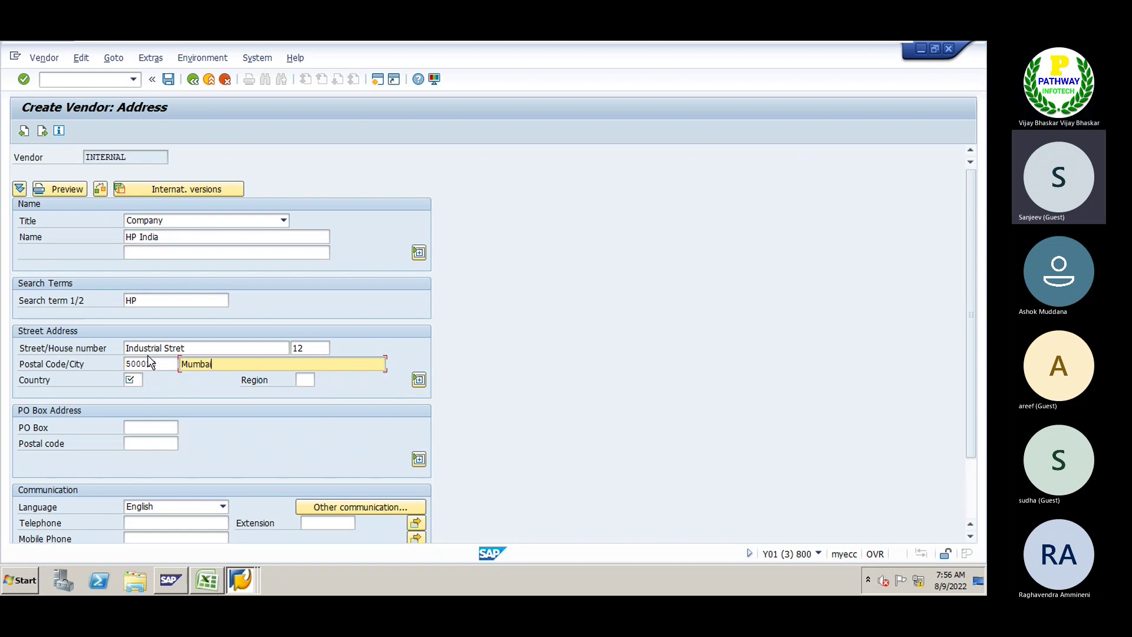
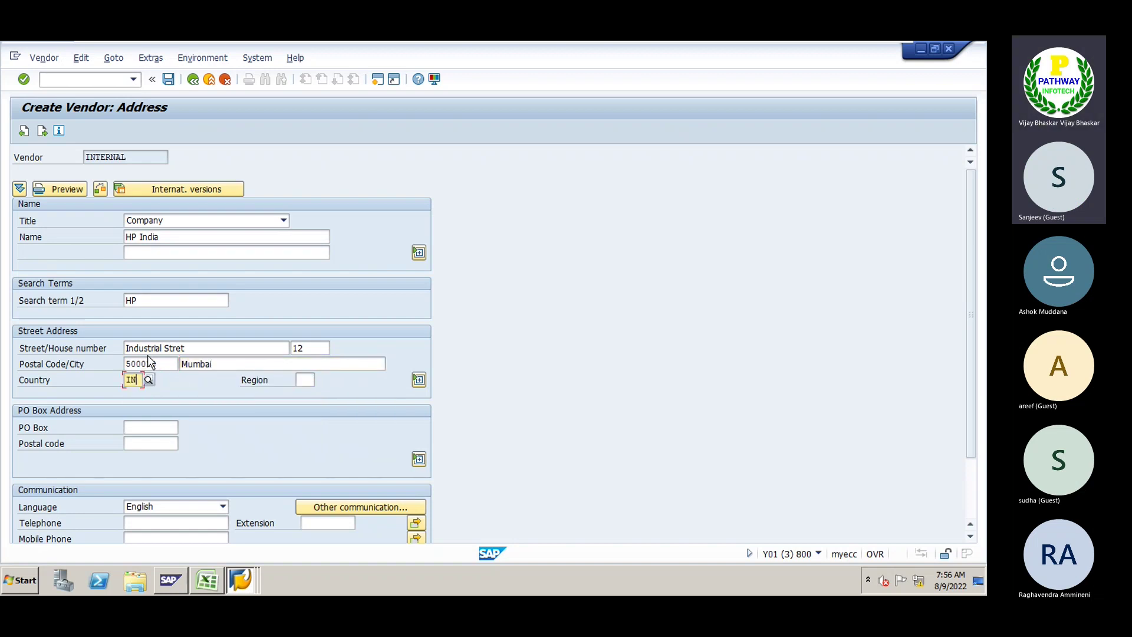
# Enter the PO box and its postal code, then confirm the address
pyautogui.click(141, 425)
pyautogui.write('303030')
pyautogui.press('Tab')
pyautogui.write('500018')
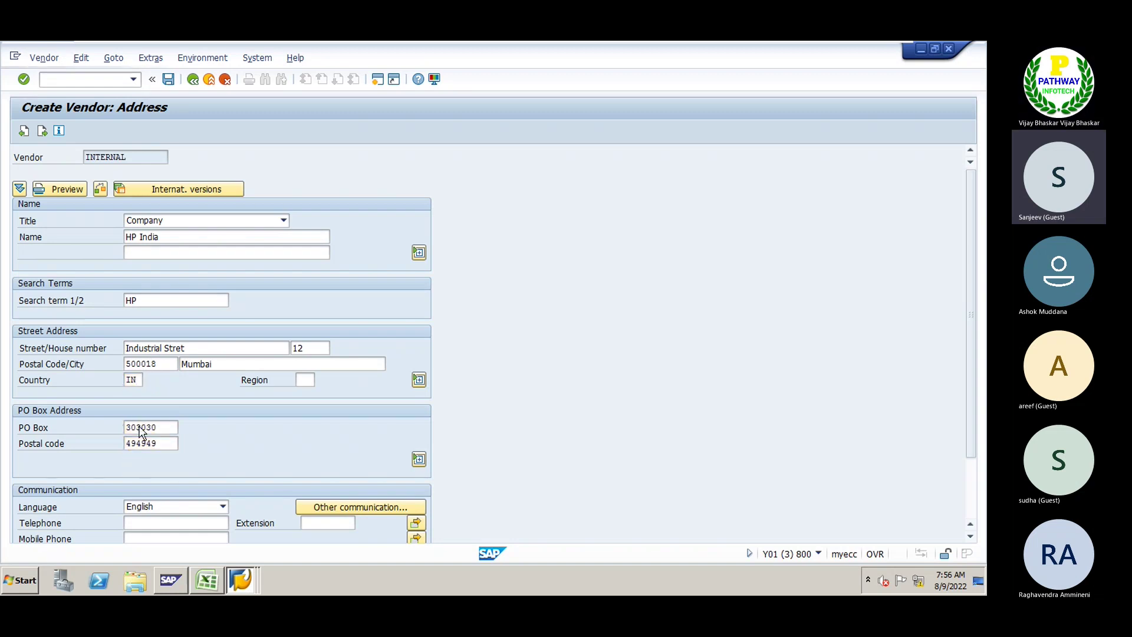
pyautogui.press('Return')
# Set reconciliation account 100501 (Sundry Creditors) and sort key 012 for HP India
pyautogui.press('Return')
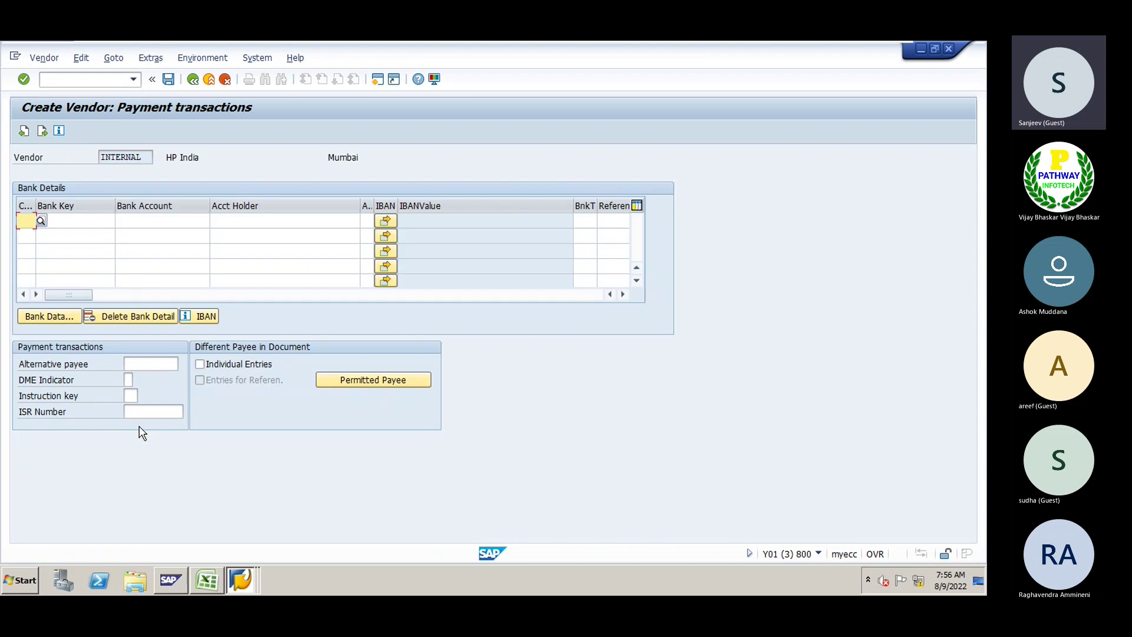
pyautogui.press('Return')
pyautogui.press('Return')
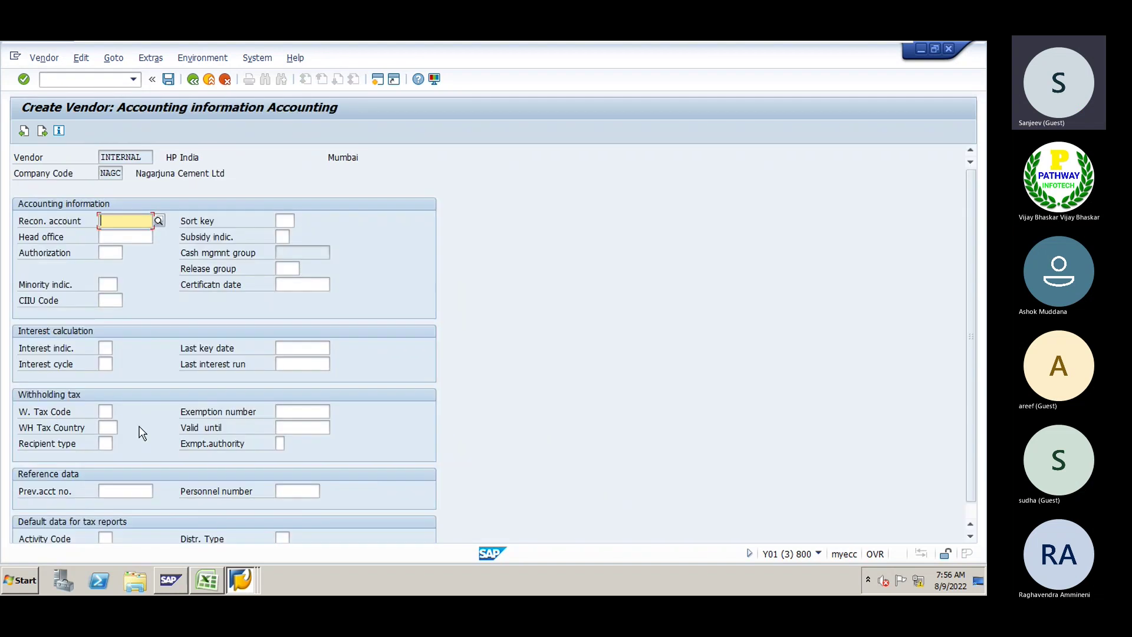
pyautogui.click(158, 220)
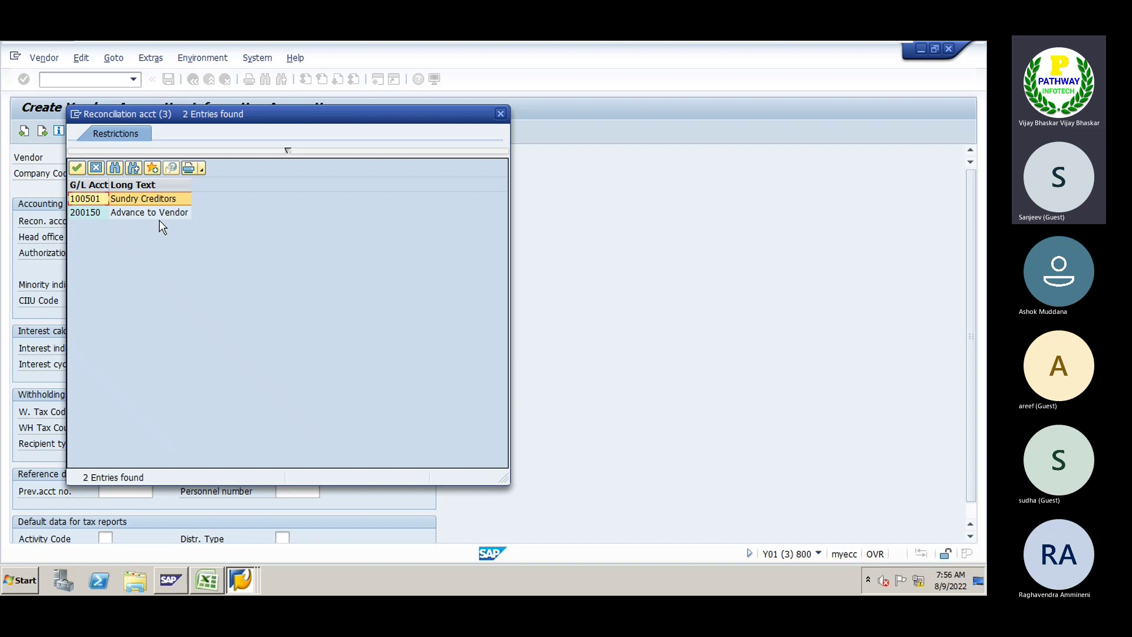
pyautogui.doubleClick(95, 199)
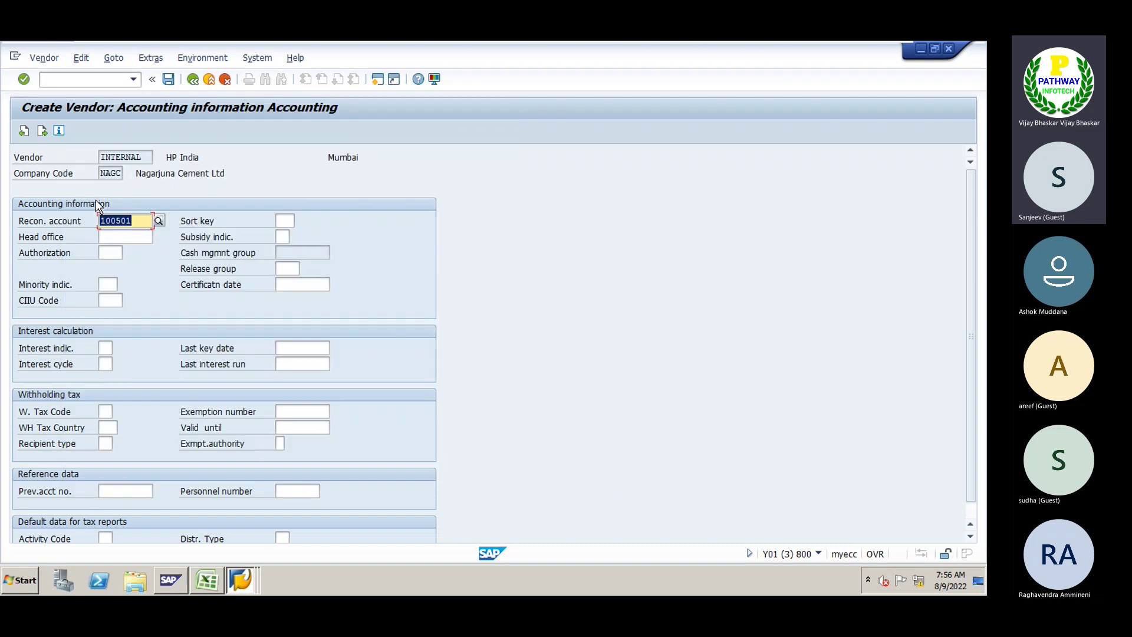
pyautogui.click(288, 221)
pyautogui.write('012')
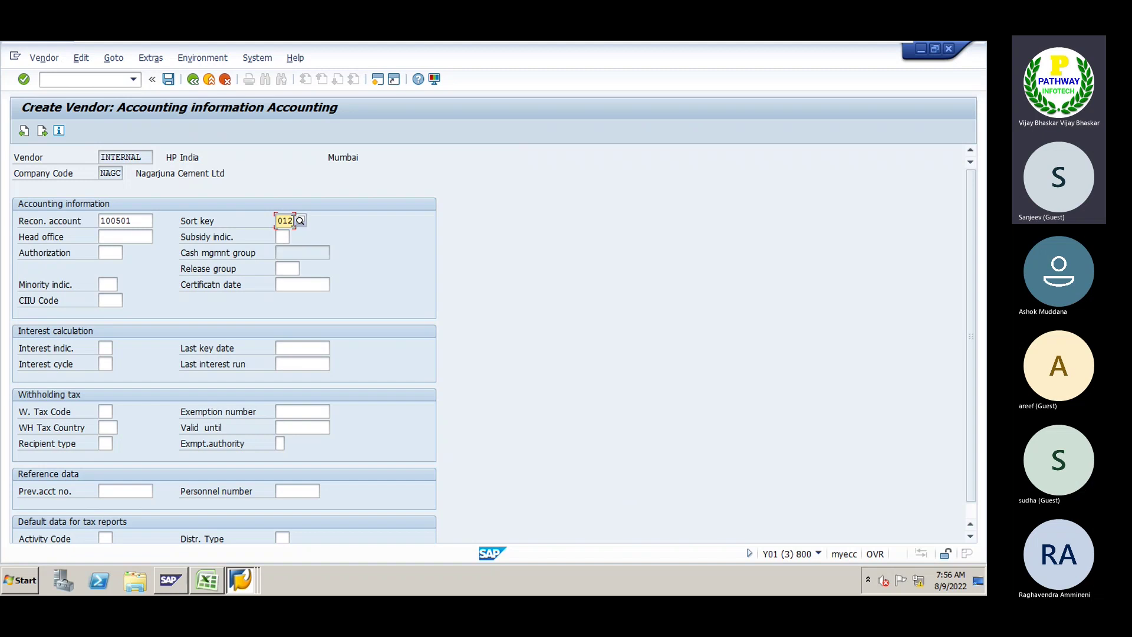
pyautogui.press('Return')
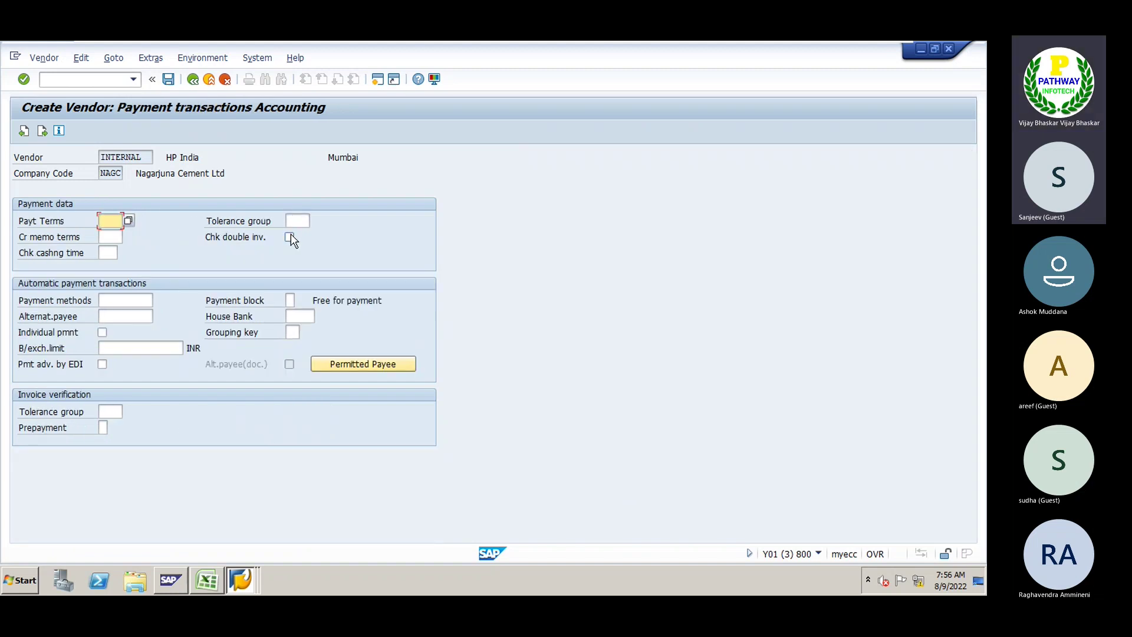
# Enable double-invoice check and set payment terms 0001, payment method C and house bank SBI
pyautogui.click(290, 237)
pyautogui.click(113, 219)
pyautogui.write('0')
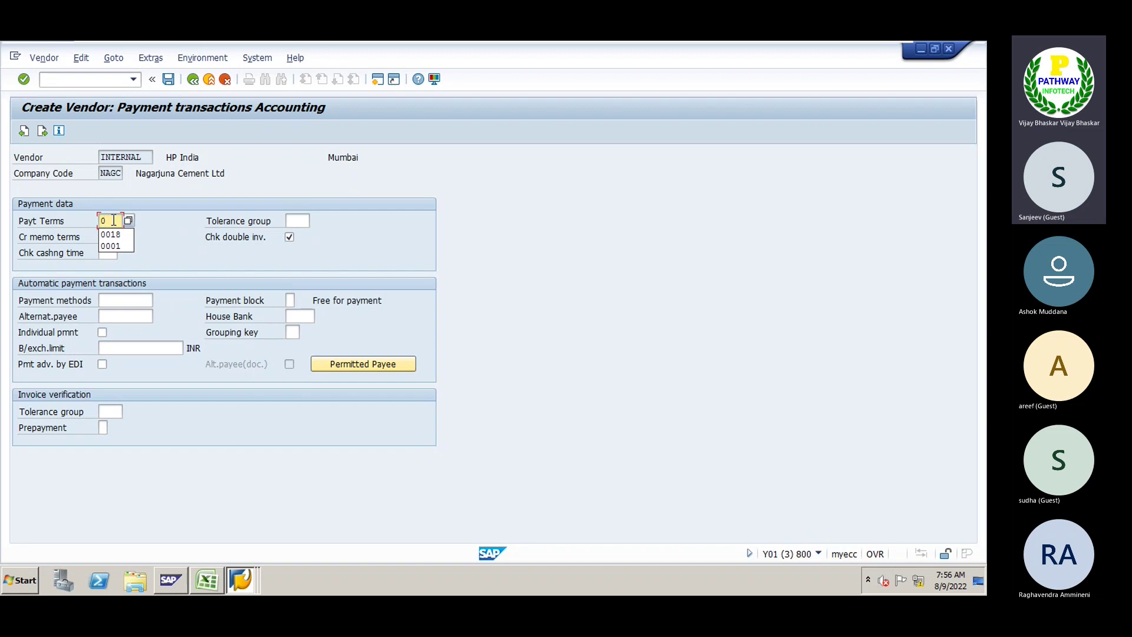
pyautogui.write('001')
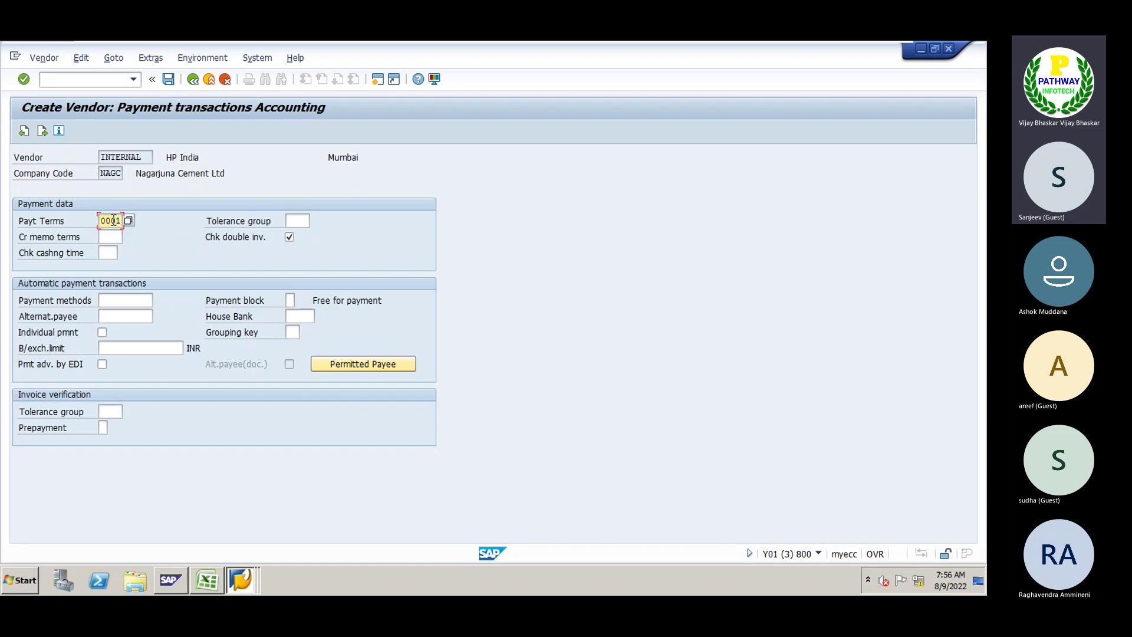
pyautogui.press('Down')
pyautogui.press('Down')
pyautogui.press('Down')
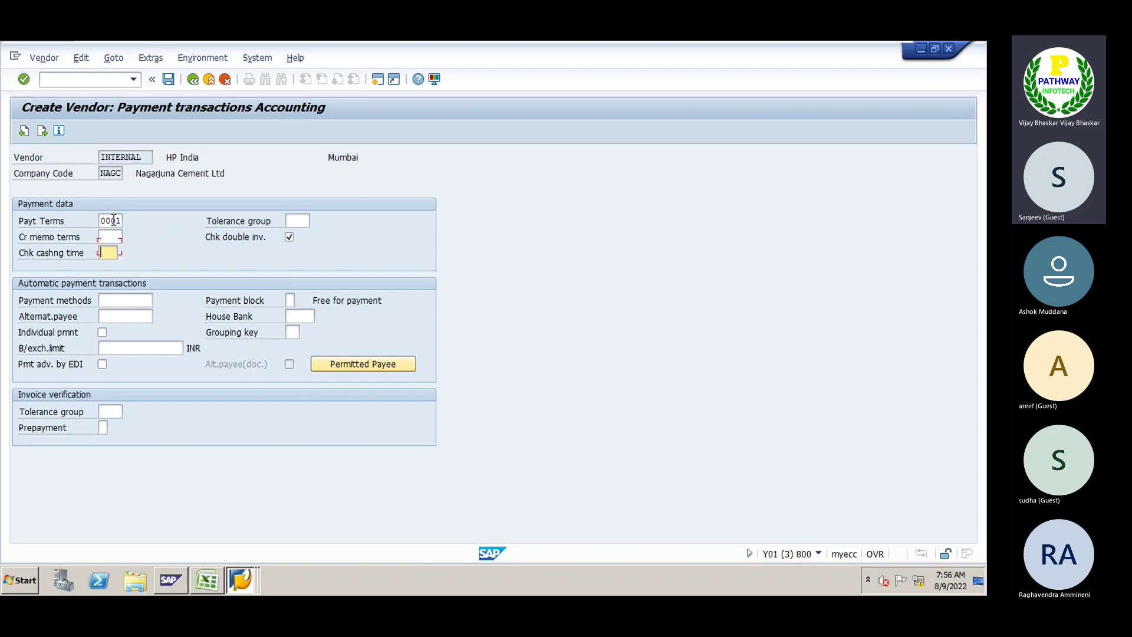
pyautogui.write('C')
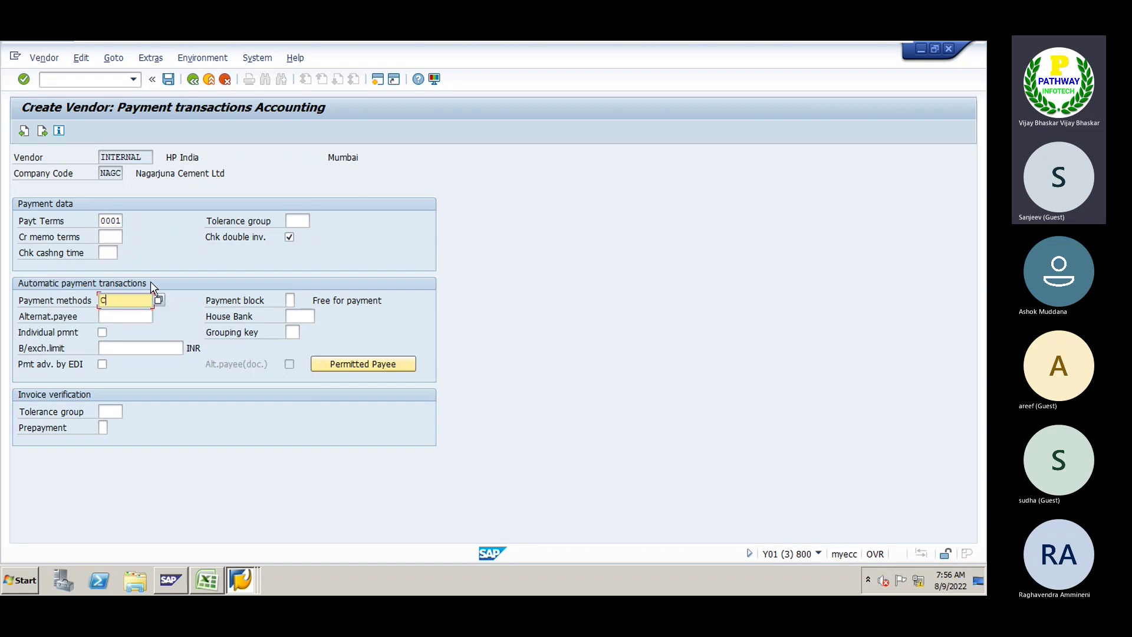
pyautogui.click(290, 301)
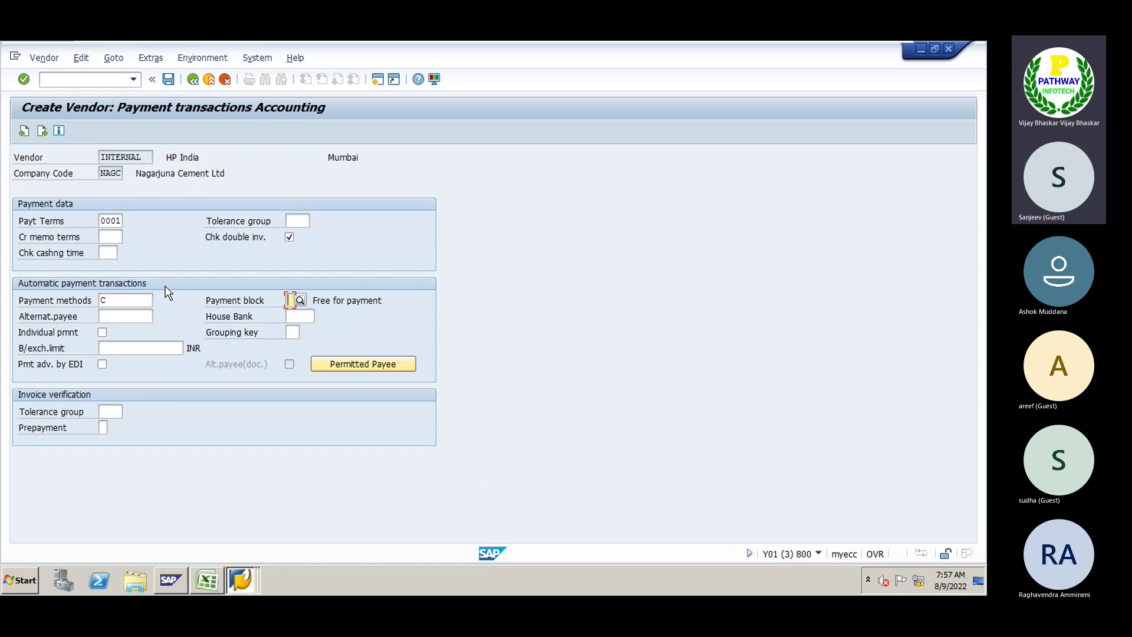
pyautogui.click(306, 316)
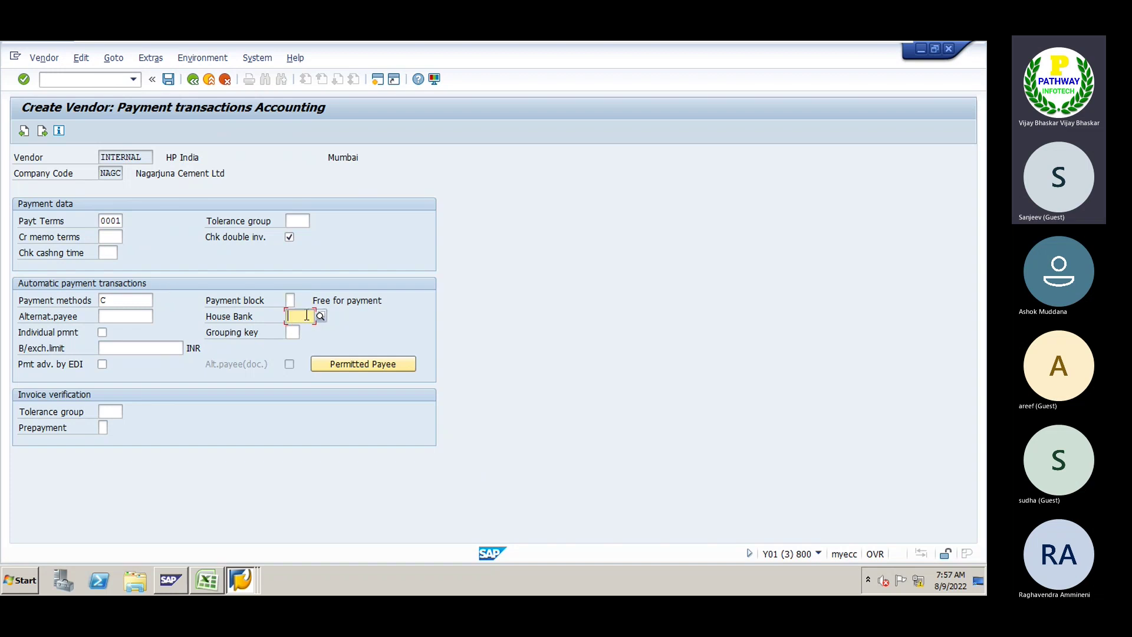
pyautogui.press('Down')
pyautogui.press('Return')
pyautogui.press('Return')
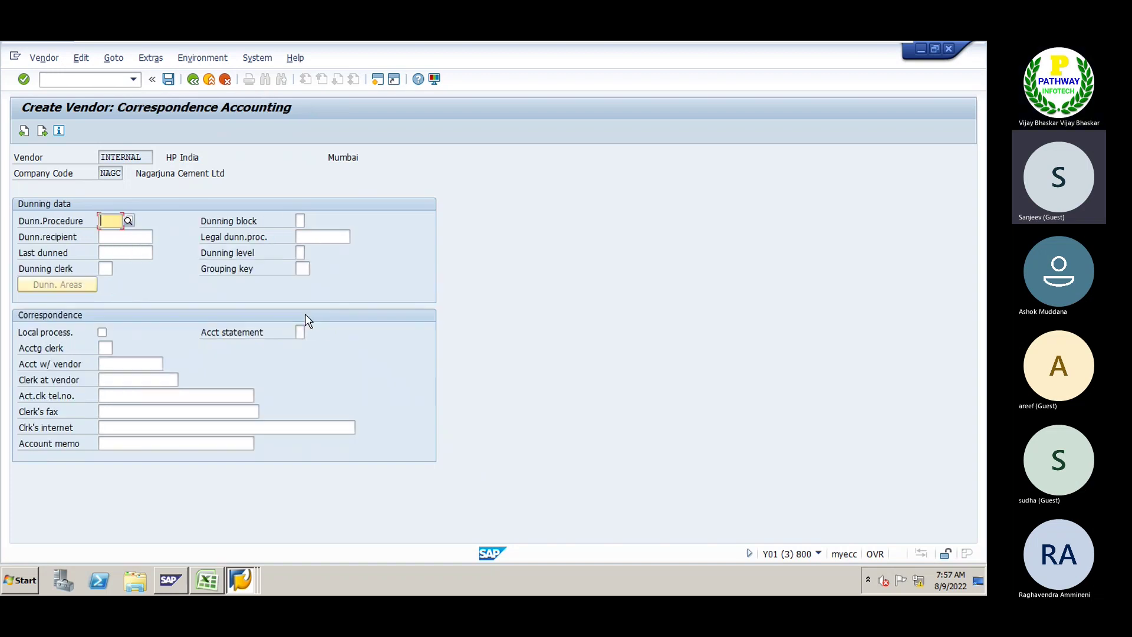
pyautogui.press('Return')
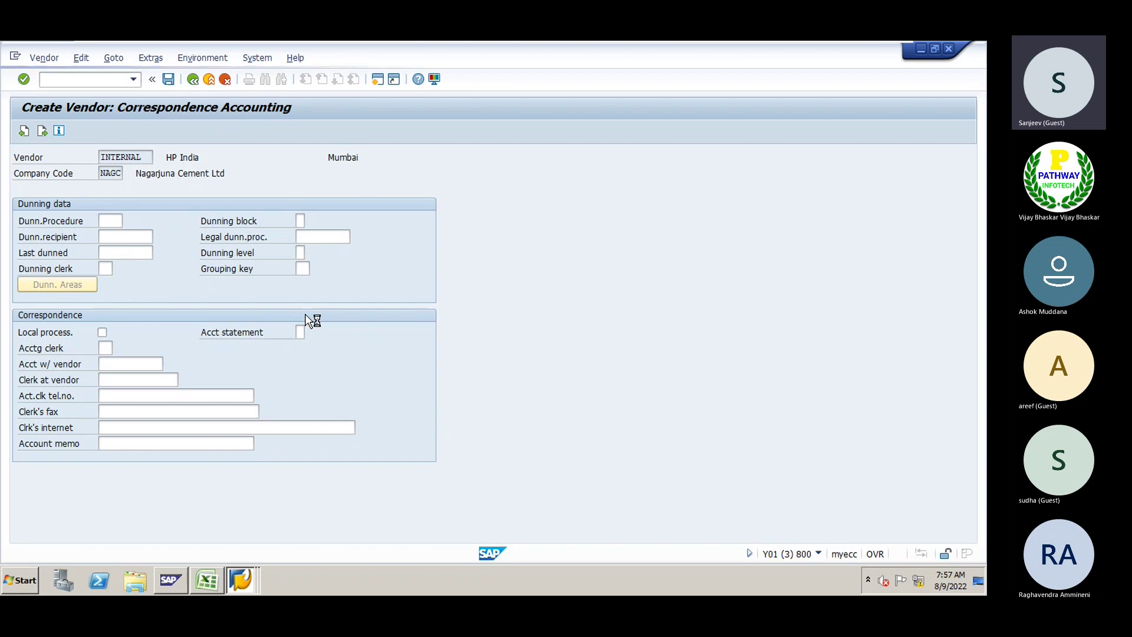